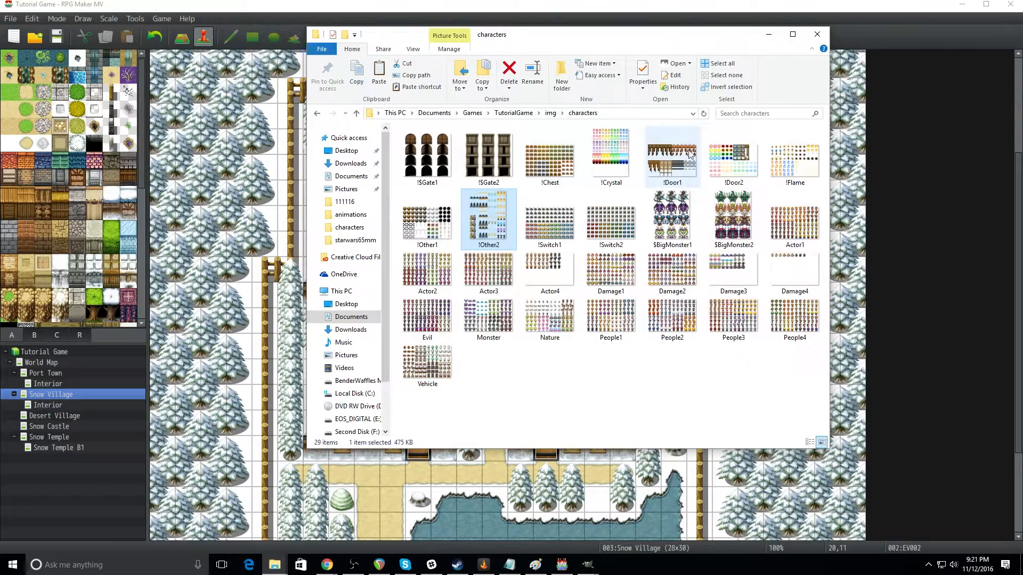
Step: Switch to the !Door1 image in GIMP
{"action": "mouse_move", "coordinate": [586, 565]}
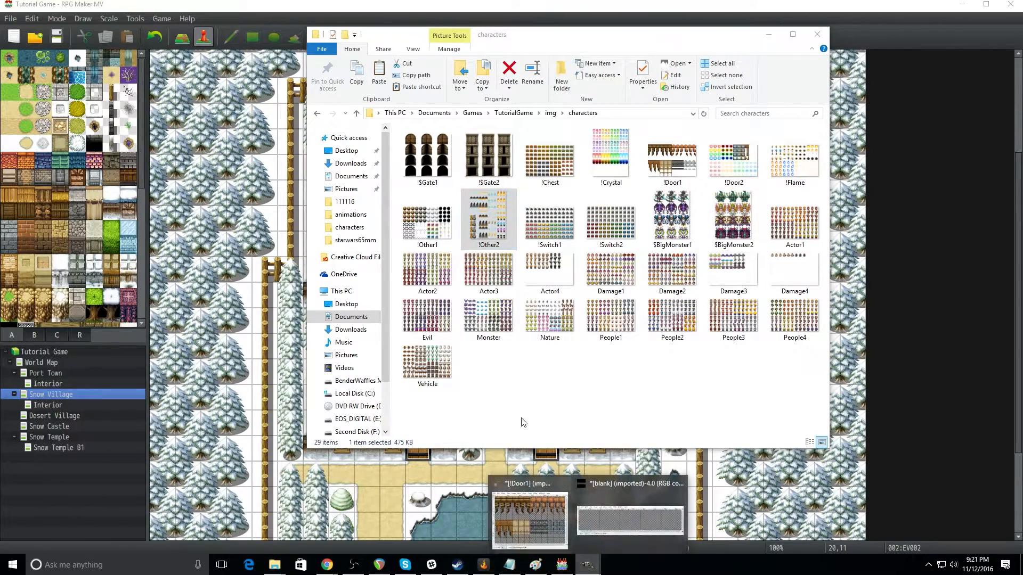
{"action": "left_click", "coordinate": [546, 523]}
{"action": "left_click_drag", "start_coordinate": [413, 90], "coordinate": [455, 89]}
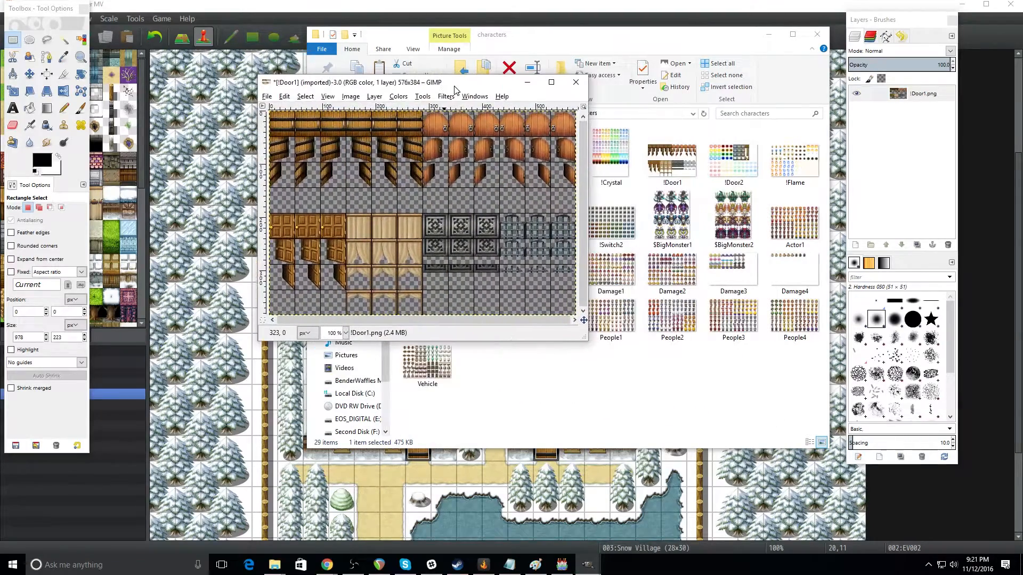
{"action": "left_click", "coordinate": [315, 98]}
{"action": "mouse_move", "coordinate": [327, 97]}
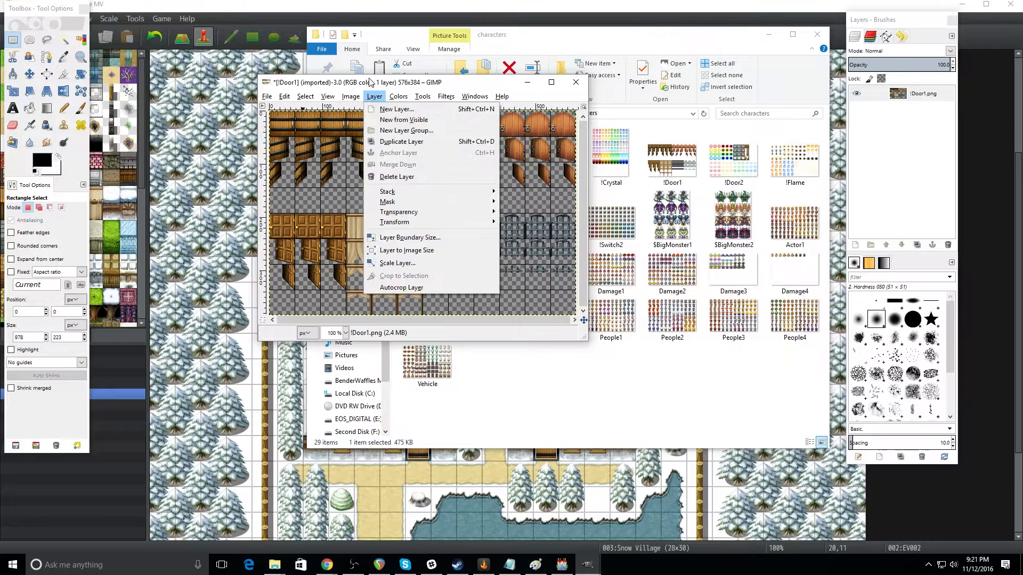
{"action": "left_click", "coordinate": [464, 82]}
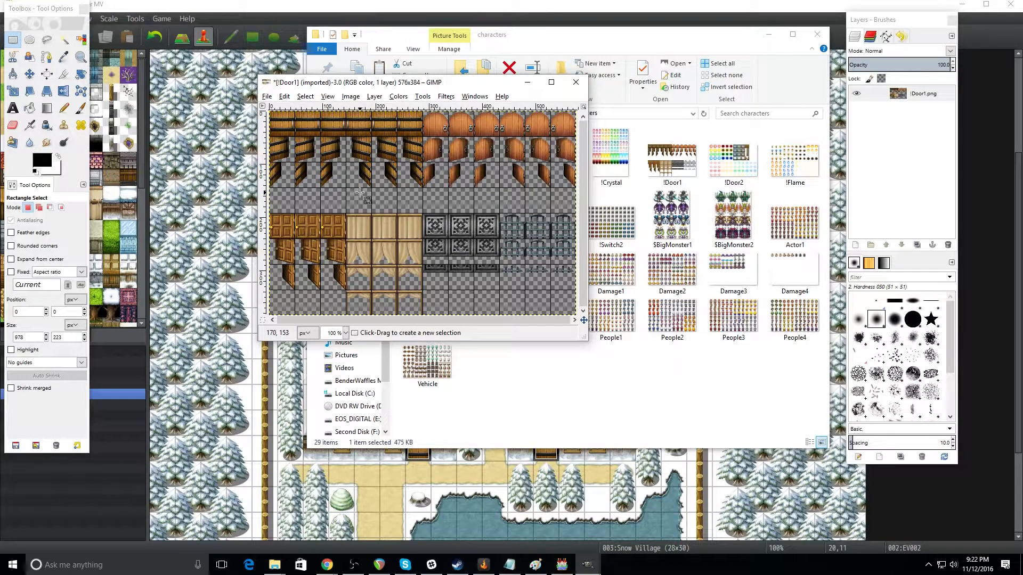
Step: Select the 48 × 144 px column of the first barrel-style door at the sheet's upper-left corner and clear it
{"action": "left_click", "coordinate": [12, 40]}
{"action": "left_click_drag", "start_coordinate": [270, 112], "coordinate": [294, 185]}
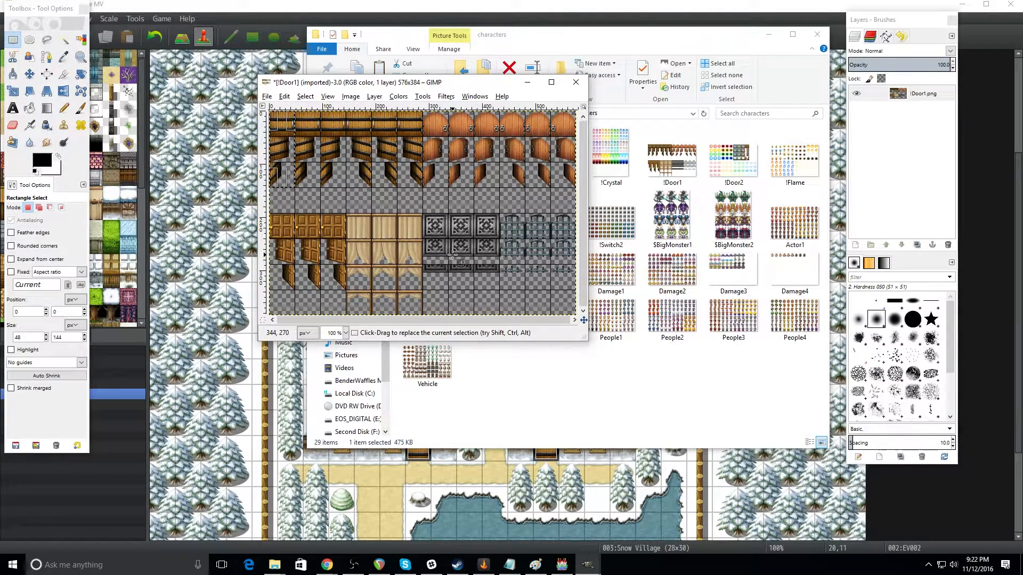
{"action": "key", "text": "Delete"}
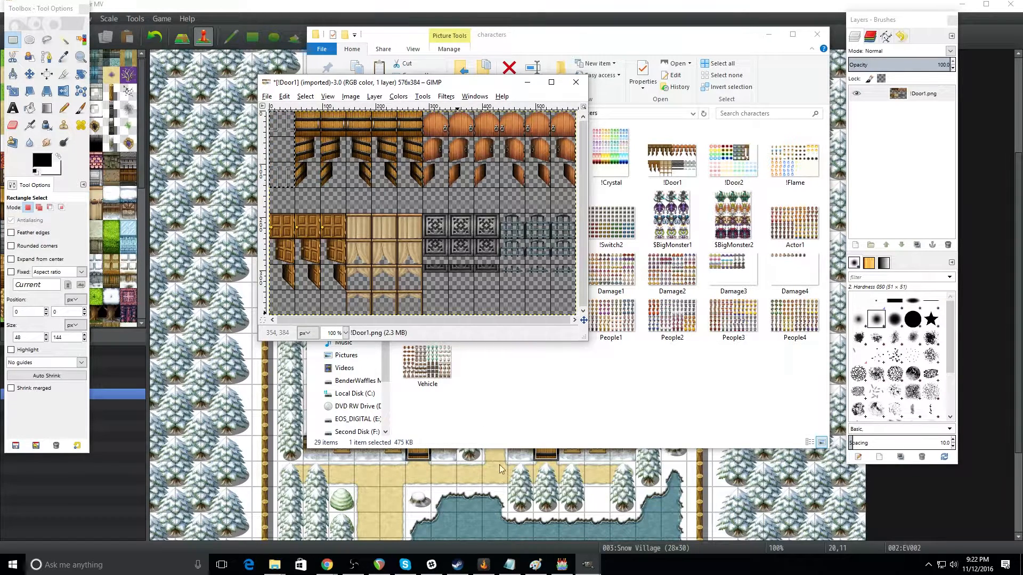
Step: Switch to Paint and copy the inner 42 × 42 px area of the four-pane brown square, without its black outer border
{"action": "left_click", "coordinate": [536, 565]}
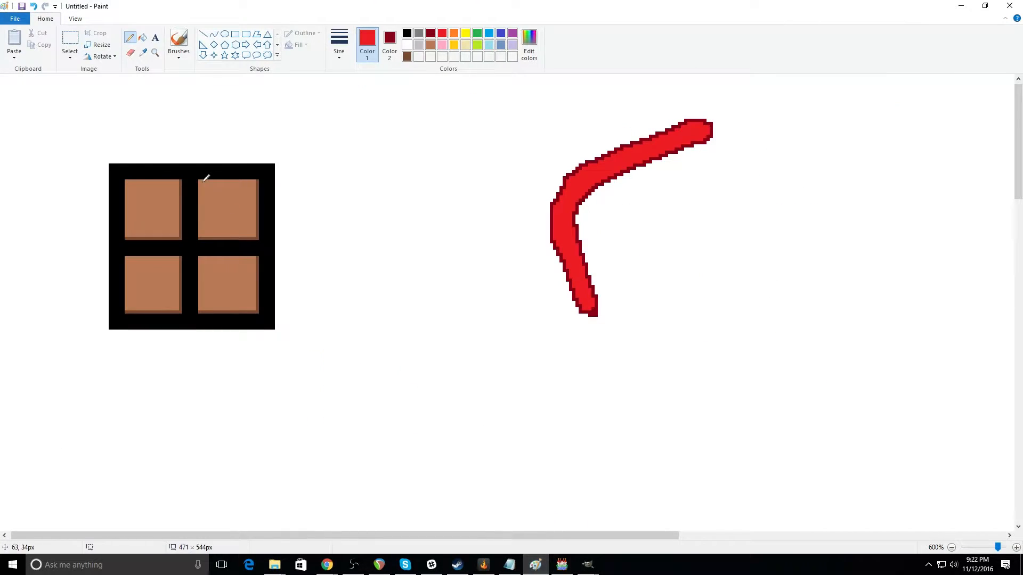
{"action": "left_click", "coordinate": [74, 37]}
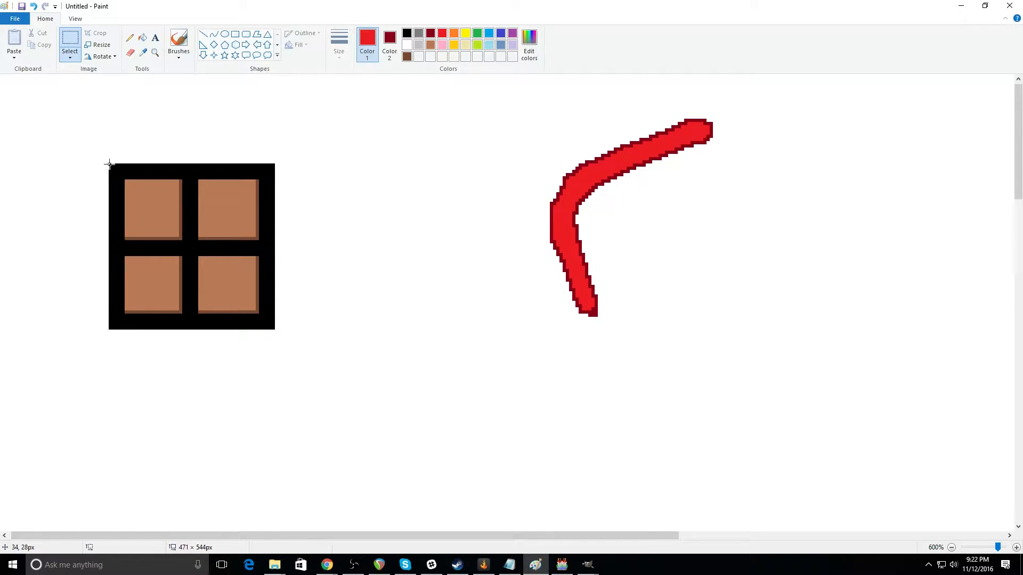
{"action": "mouse_move", "coordinate": [141, 197]}
{"action": "left_mouse_down"}
{"action": "mouse_move", "coordinate": [229, 301]}
{"action": "mouse_move", "coordinate": [273, 327]}
{"action": "mouse_move", "coordinate": [262, 309]}
{"action": "left_mouse_up"}
{"action": "left_click", "coordinate": [281, 229]}
{"action": "left_click_drag", "start_coordinate": [159, 208], "coordinate": [256, 312]}
{"action": "right_click", "coordinate": [183, 245]}
{"action": "left_click", "coordinate": [202, 262]}
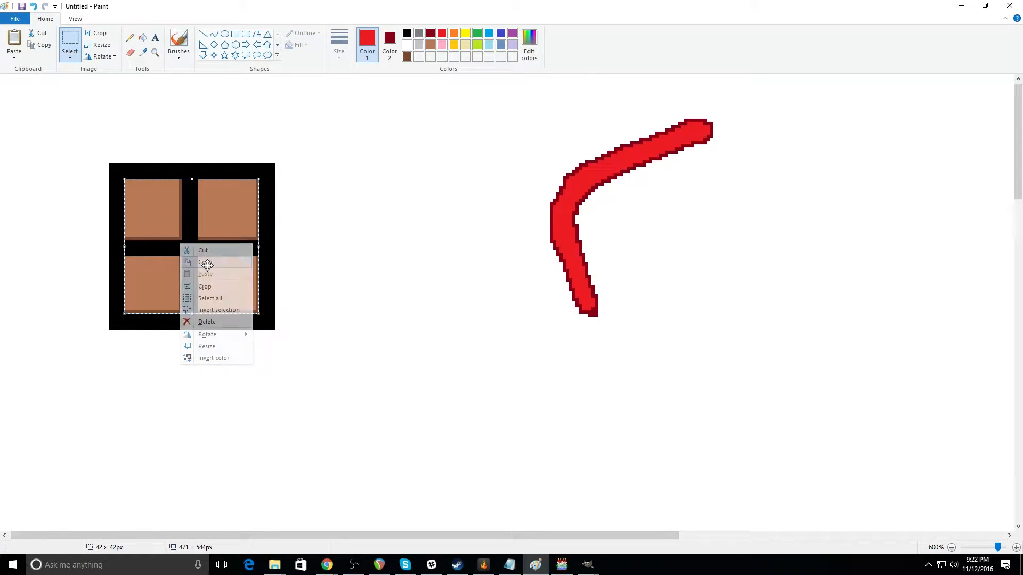
Step: Switch back to the !Door1 image in GIMP, paste the copied square and move it into the top cell of the emptied column
{"action": "left_click", "coordinate": [587, 565]}
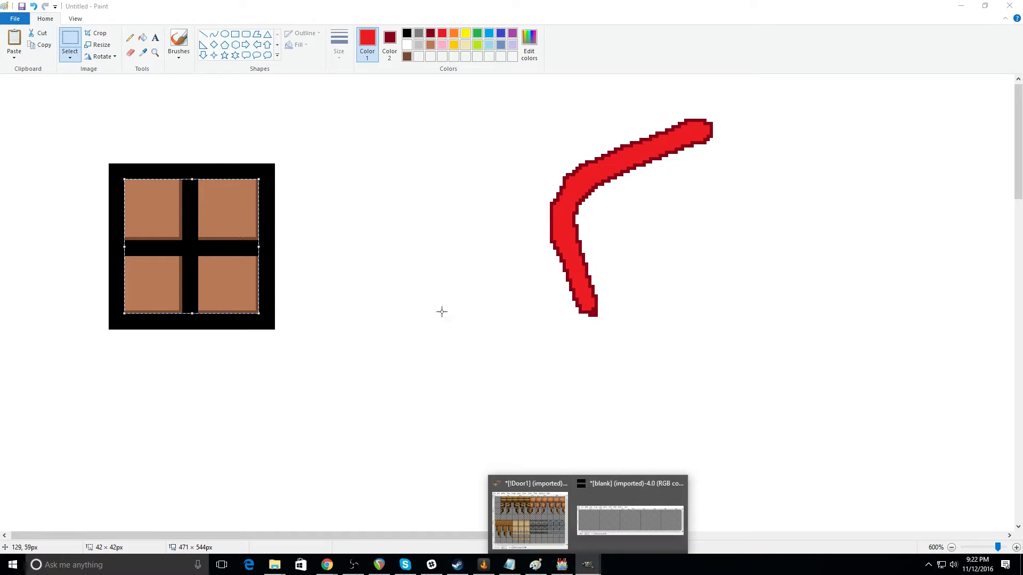
{"action": "left_click", "coordinate": [532, 525]}
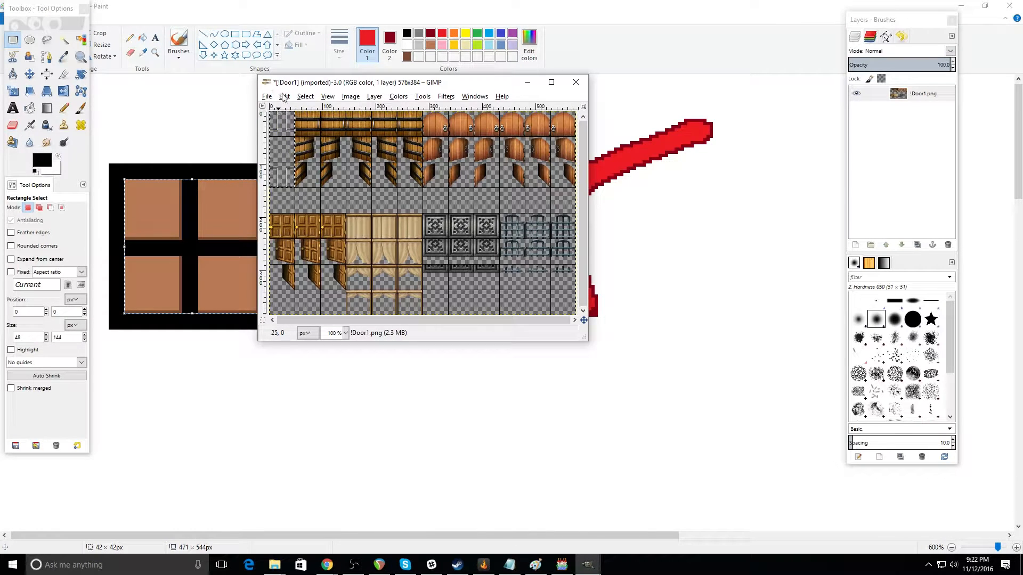
{"action": "left_click", "coordinate": [284, 96]}
{"action": "left_click", "coordinate": [300, 192]}
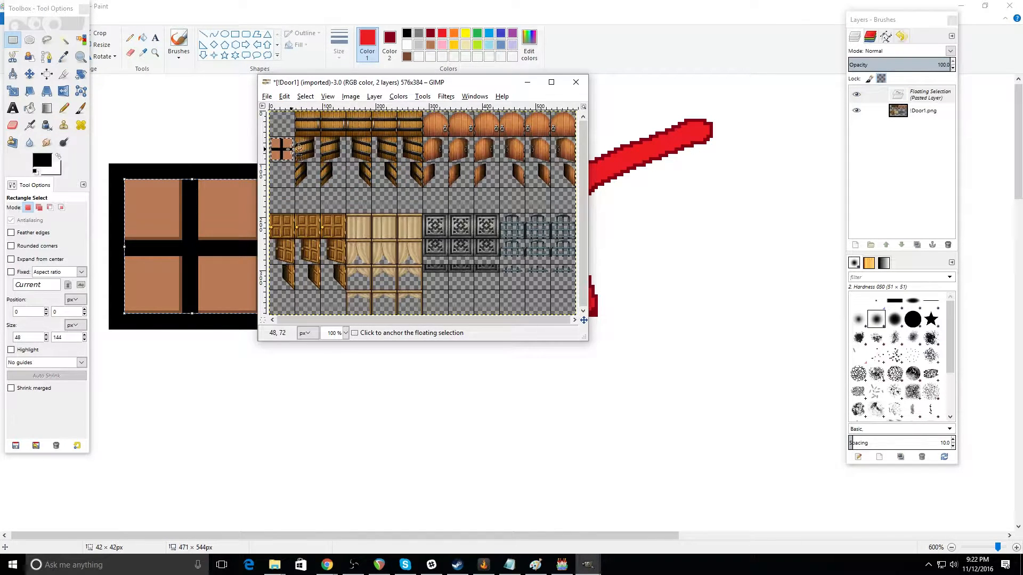
{"action": "left_click_drag", "start_coordinate": [289, 157], "coordinate": [281, 124]}
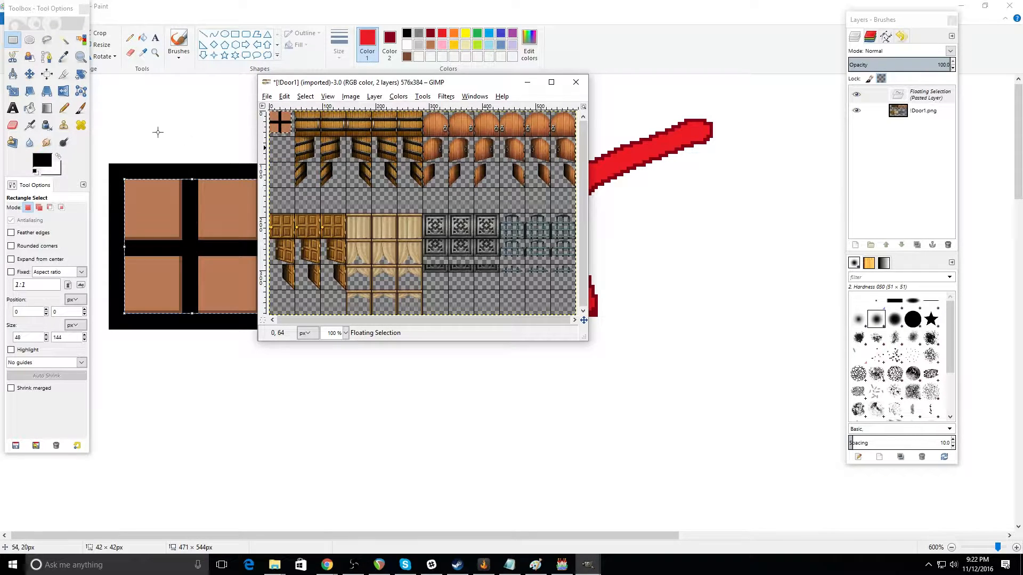
Step: Scale the pasted square to 48 × 48 px so it fills the top-left cell
{"action": "key", "text": "plus"}
{"action": "key", "text": "plus"}
{"action": "key", "text": "plus"}
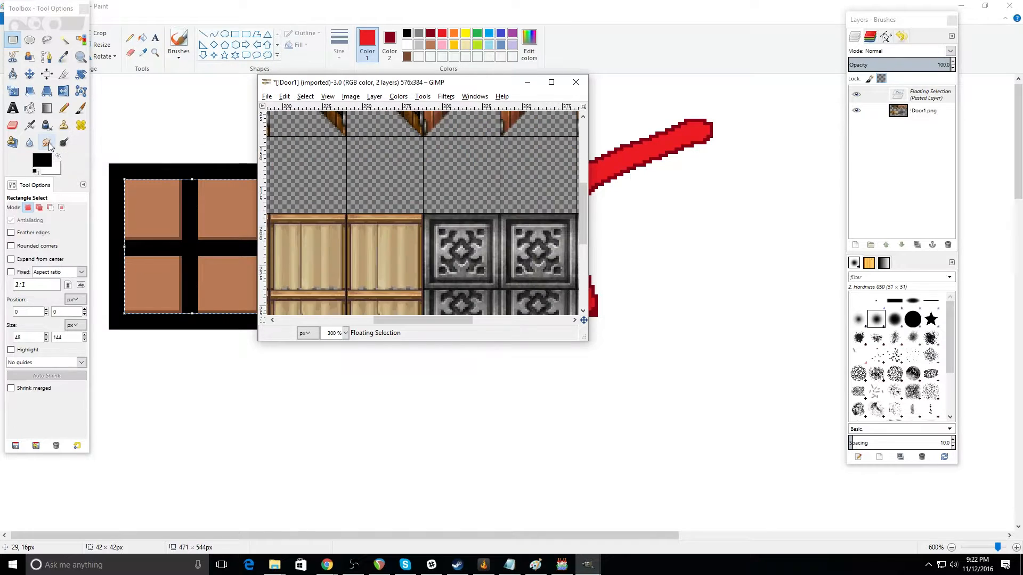
{"action": "scroll", "coordinate": [424, 213], "scroll_direction": "up", "scroll_amount": 4}
{"action": "left_click_drag", "start_coordinate": [457, 320], "coordinate": [360, 321]}
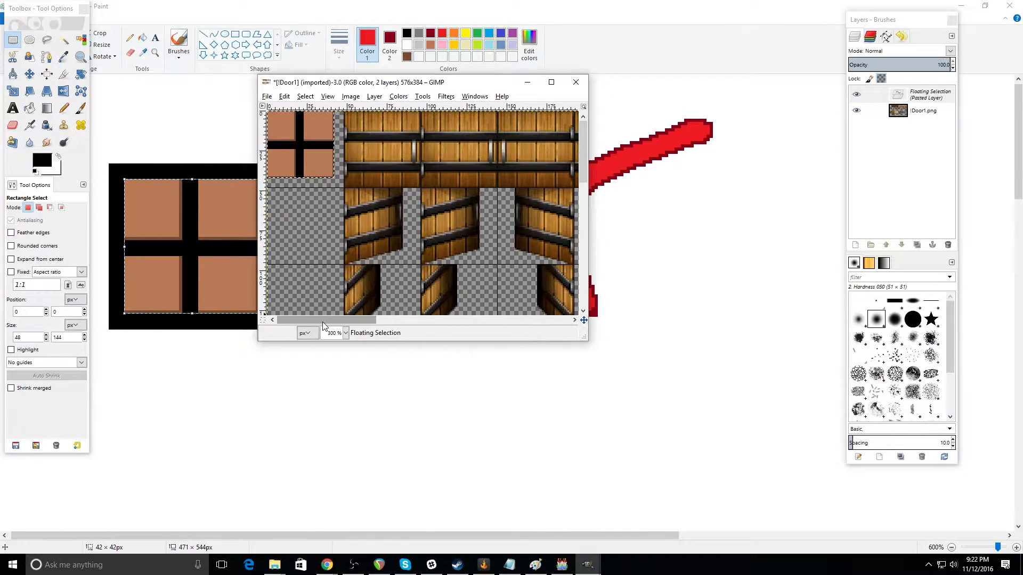
{"action": "left_click", "coordinate": [11, 92]}
{"action": "left_click", "coordinate": [337, 183]}
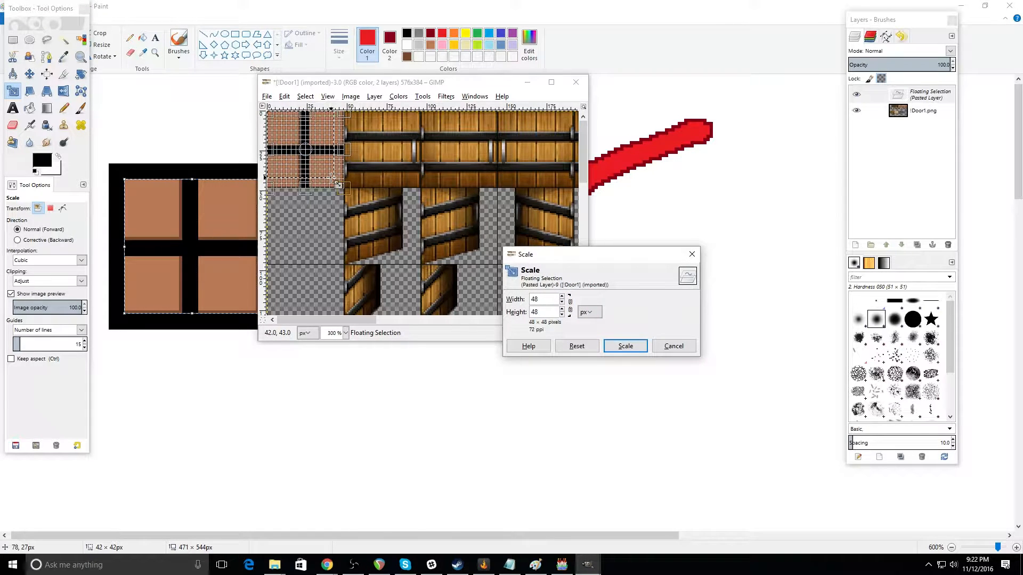
{"action": "left_click", "coordinate": [626, 346]}
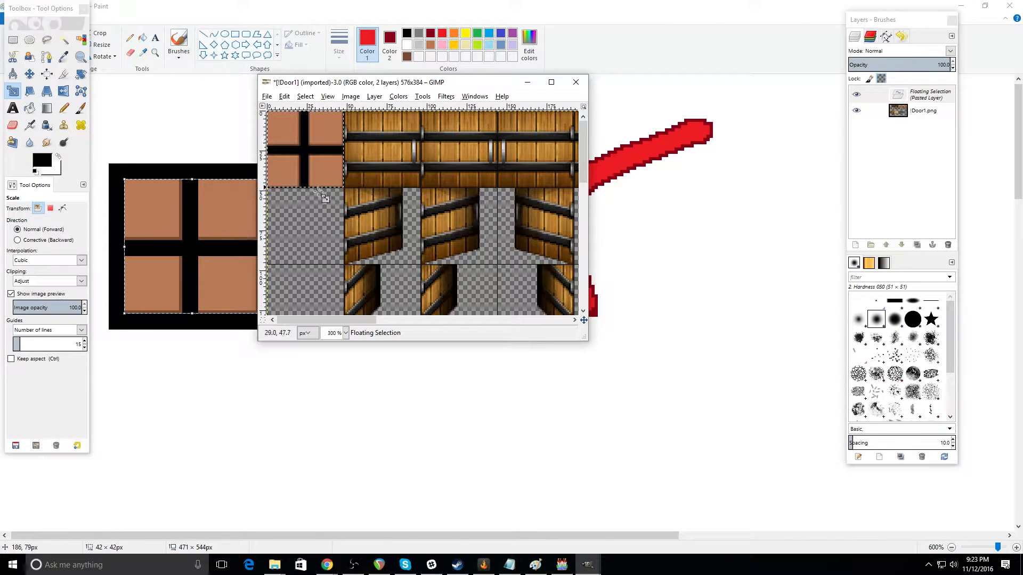
Step: Copy the scaled square and paste a duplicate of it into the door sheet
{"action": "left_click", "coordinate": [285, 96]}
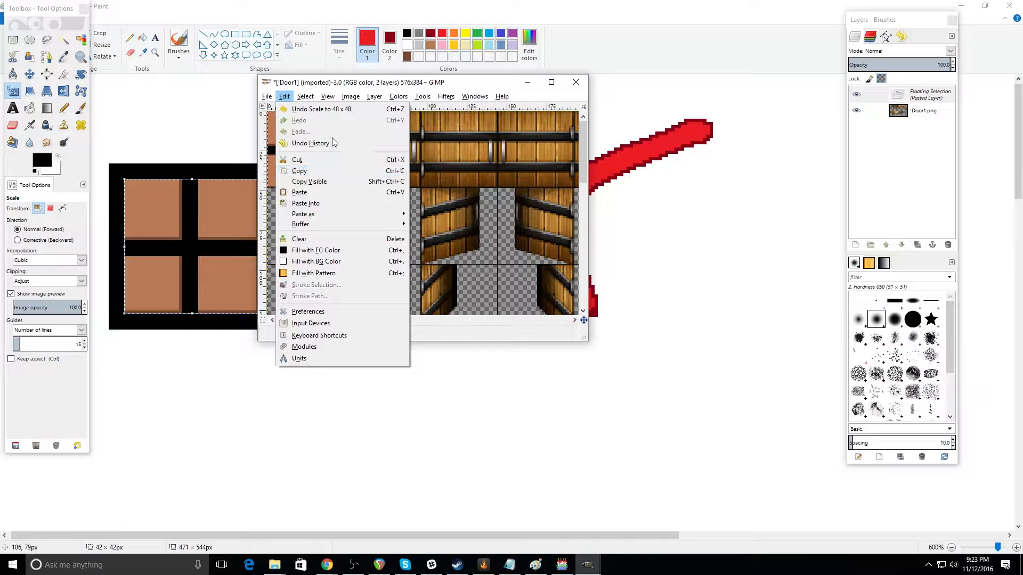
{"action": "left_click", "coordinate": [299, 162]}
{"action": "left_click", "coordinate": [285, 96]}
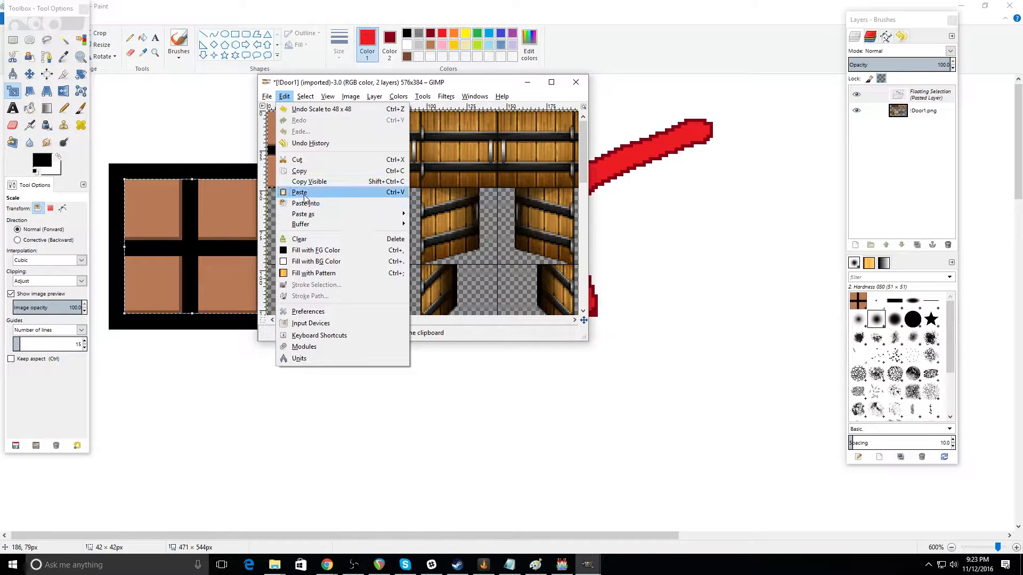
{"action": "left_click", "coordinate": [314, 130]}
{"action": "left_click", "coordinate": [308, 160]}
{"action": "left_click_drag", "start_coordinate": [308, 160], "coordinate": [315, 227]}
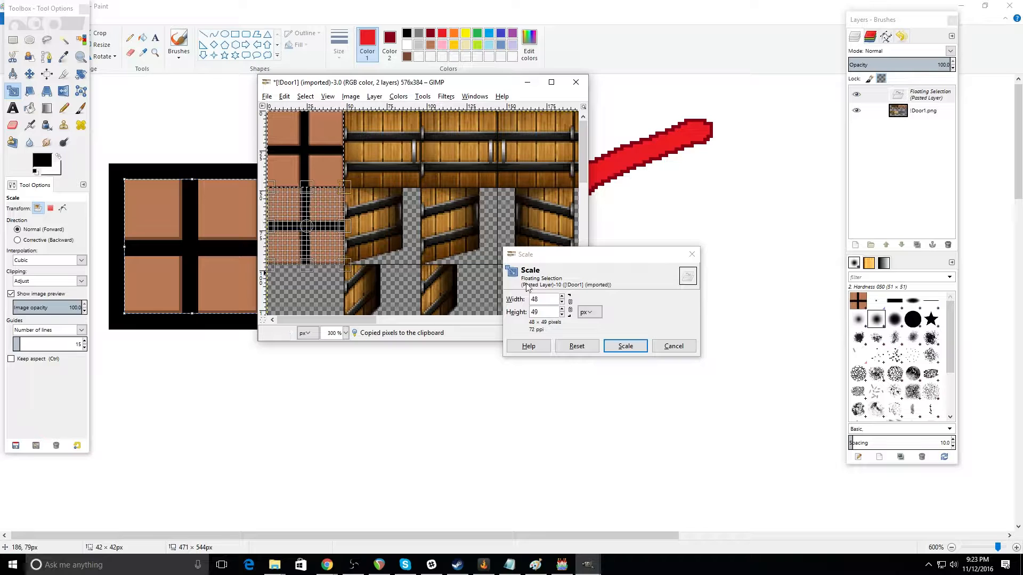
{"action": "left_click", "coordinate": [625, 346]}
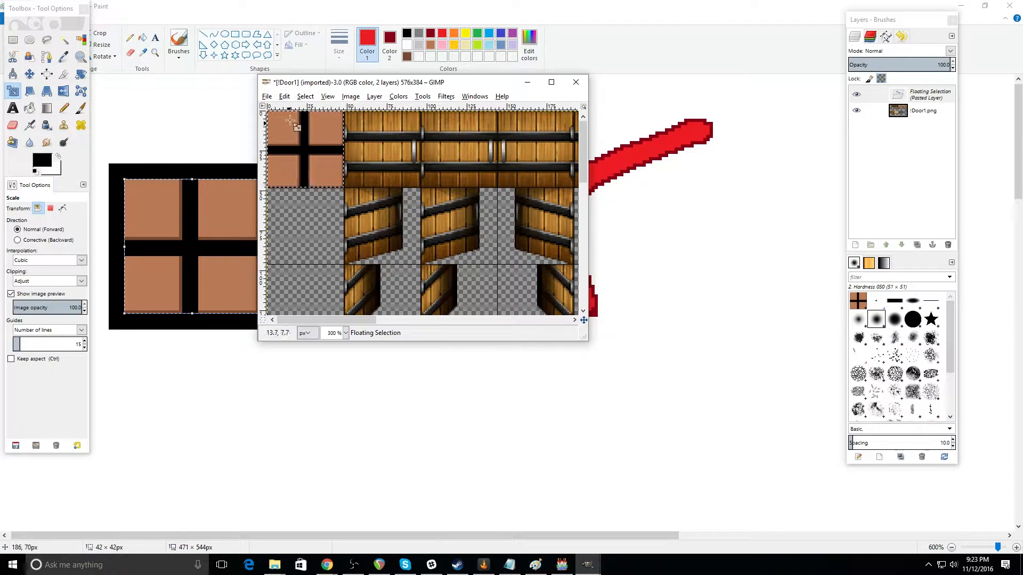
Step: Move the pasted duplicate into the second cell of the first column and place another pasted copy in the third cell
{"action": "left_click", "coordinate": [27, 75]}
{"action": "left_click_drag", "start_coordinate": [311, 157], "coordinate": [312, 236]}
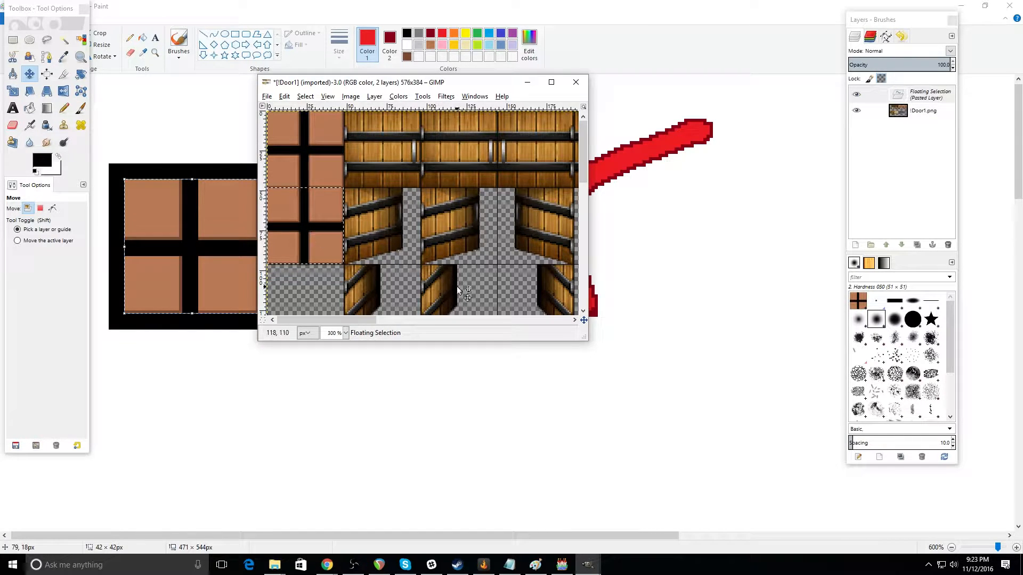
{"action": "left_click", "coordinate": [290, 97]}
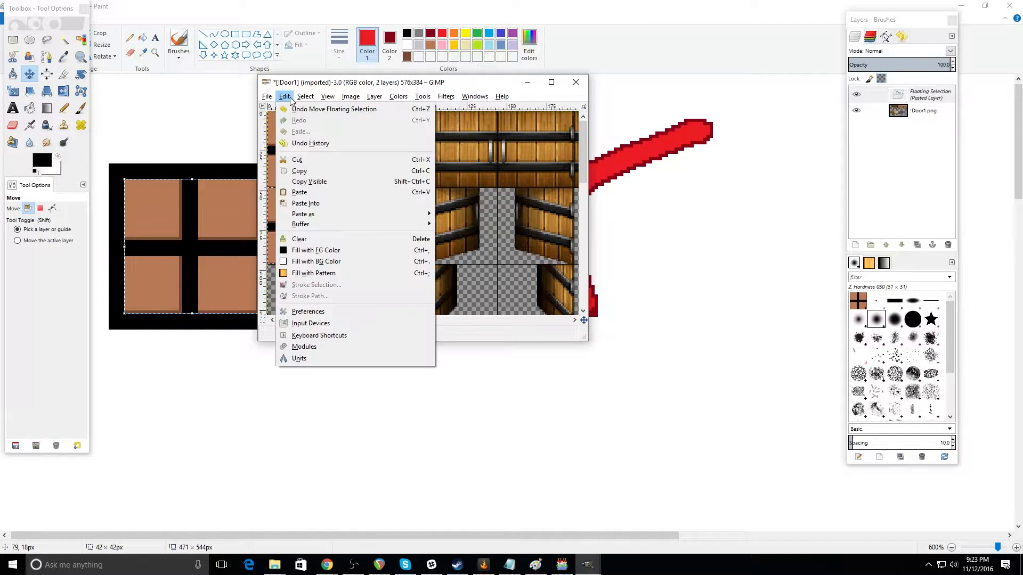
{"action": "left_click", "coordinate": [313, 193]}
{"action": "left_click_drag", "start_coordinate": [319, 219], "coordinate": [315, 301]}
{"action": "left_click_drag", "start_coordinate": [583, 178], "coordinate": [583, 193]}
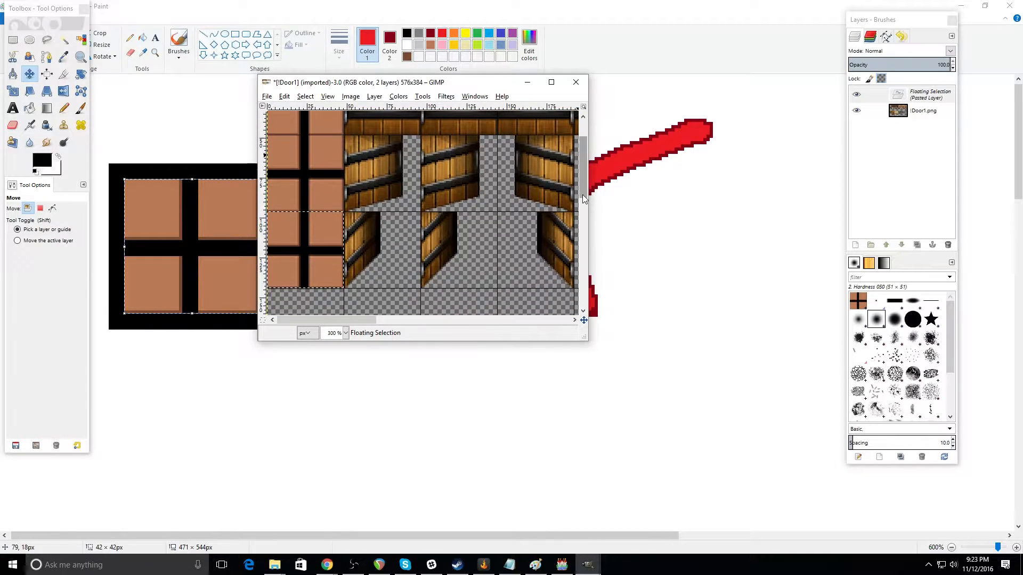
Step: Enlarge the !Door1 image window and anchor the floating square in the third cell
{"action": "left_click", "coordinate": [551, 81]}
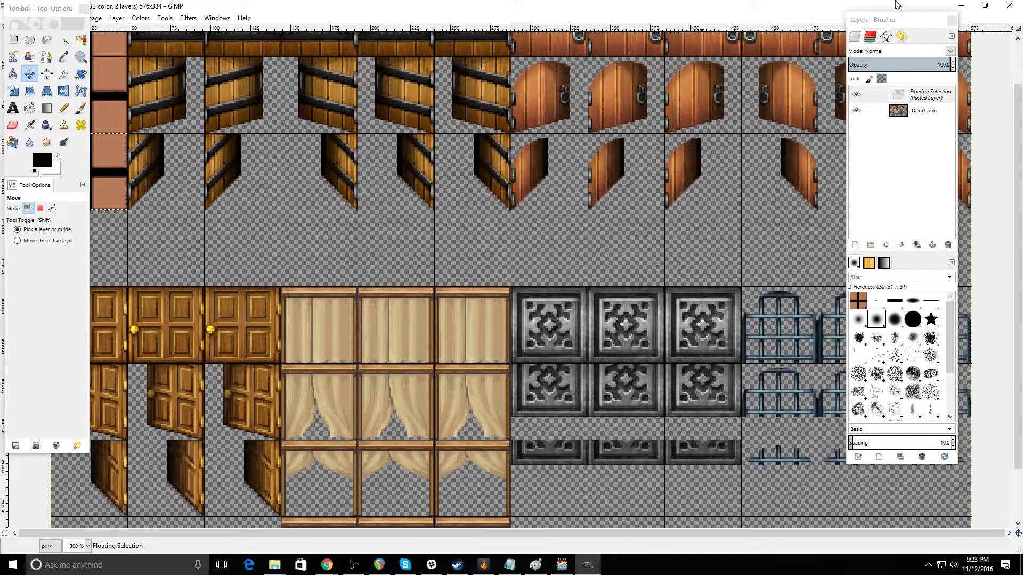
{"action": "left_click", "coordinate": [984, 6]}
{"action": "left_click_drag", "start_coordinate": [466, 341], "coordinate": [481, 471]}
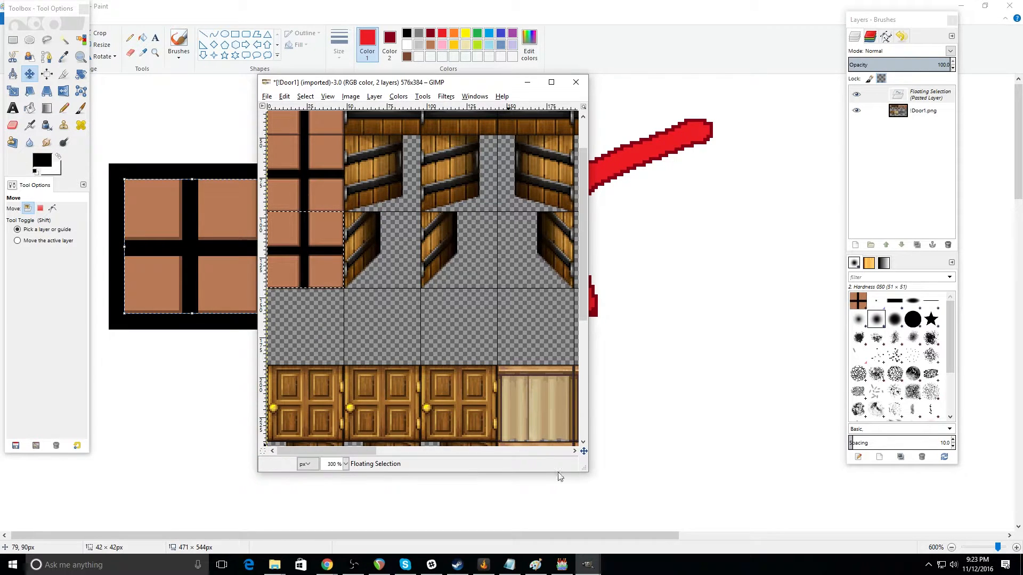
{"action": "left_click_drag", "start_coordinate": [591, 357], "coordinate": [772, 359]}
{"action": "scroll", "coordinate": [420, 283], "scroll_direction": "up", "scroll_amount": 1}
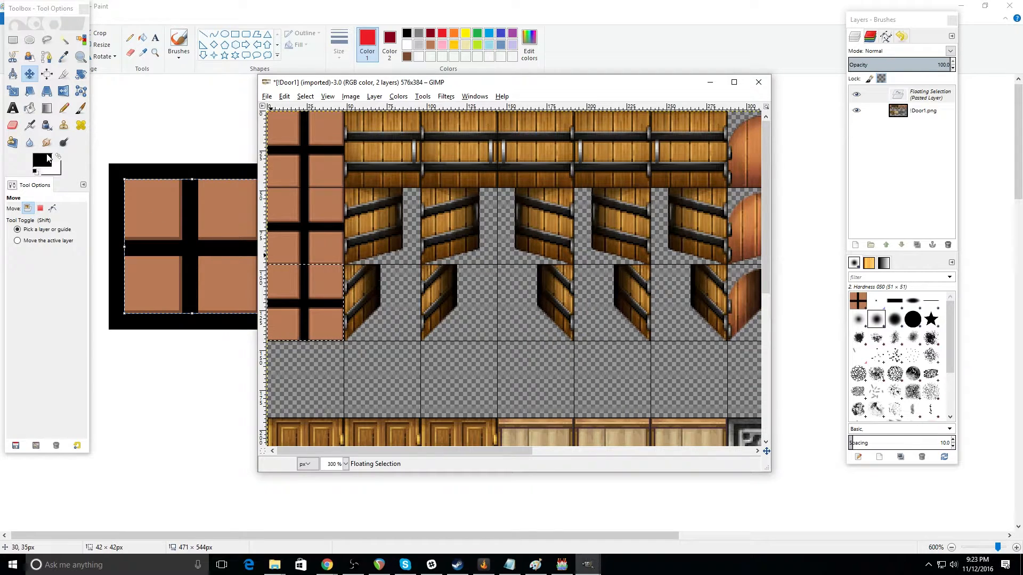
{"action": "left_click", "coordinate": [11, 45]}
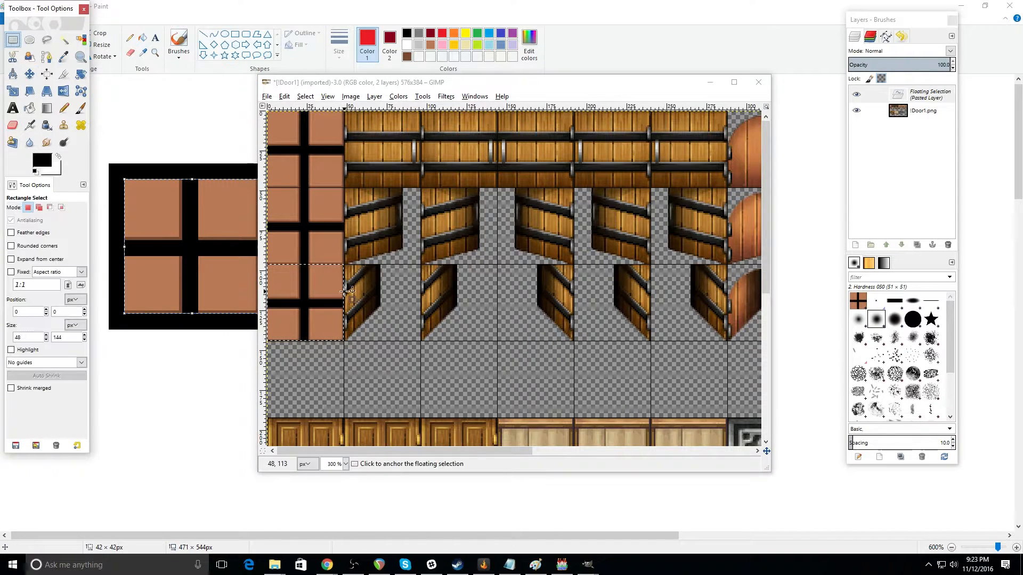
{"action": "left_click", "coordinate": [318, 369]}
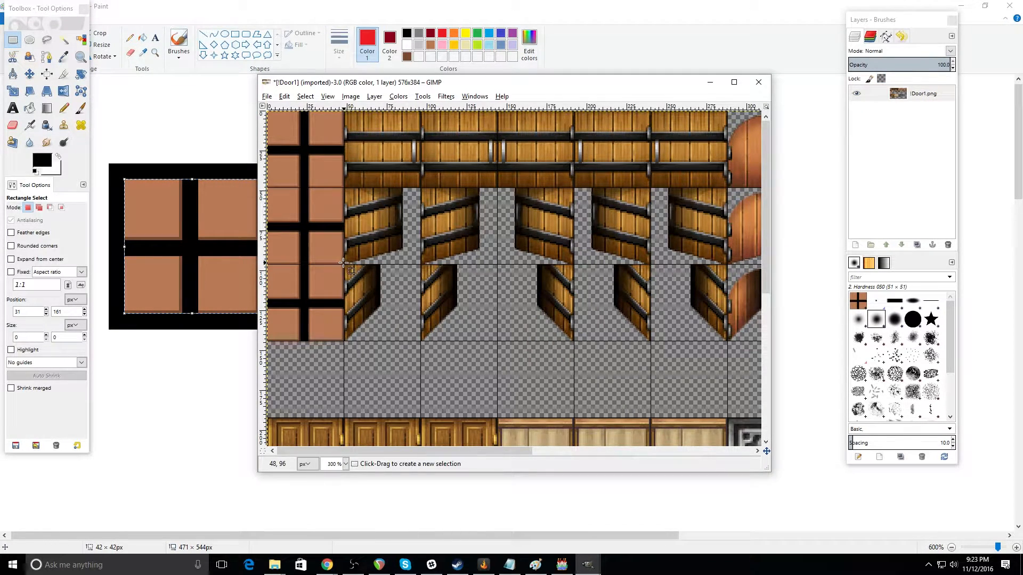
Step: Clear the right 24 × 48 px half of the second square to make the half-open door frame, and drop the selection
{"action": "left_click_drag", "start_coordinate": [344, 263], "coordinate": [306, 187]}
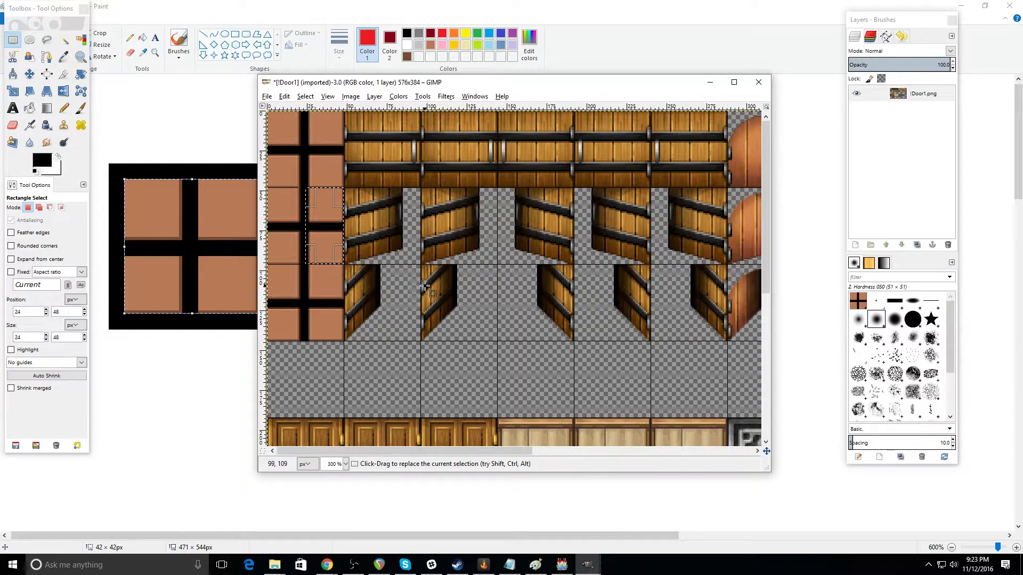
{"action": "key", "text": "Delete"}
{"action": "left_click", "coordinate": [324, 372]}
Step: Clear the right 40 × 48 px of the third square, leaving a narrow strip for the open door frame, and drop the selection
{"action": "left_click_drag", "start_coordinate": [341, 339], "coordinate": [280, 264]}
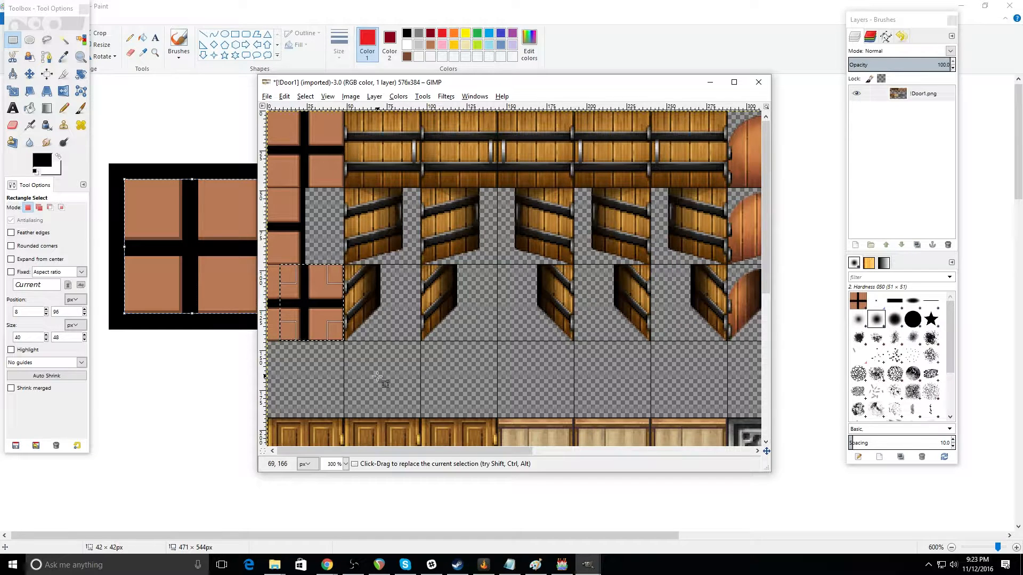
{"action": "key", "text": "Delete"}
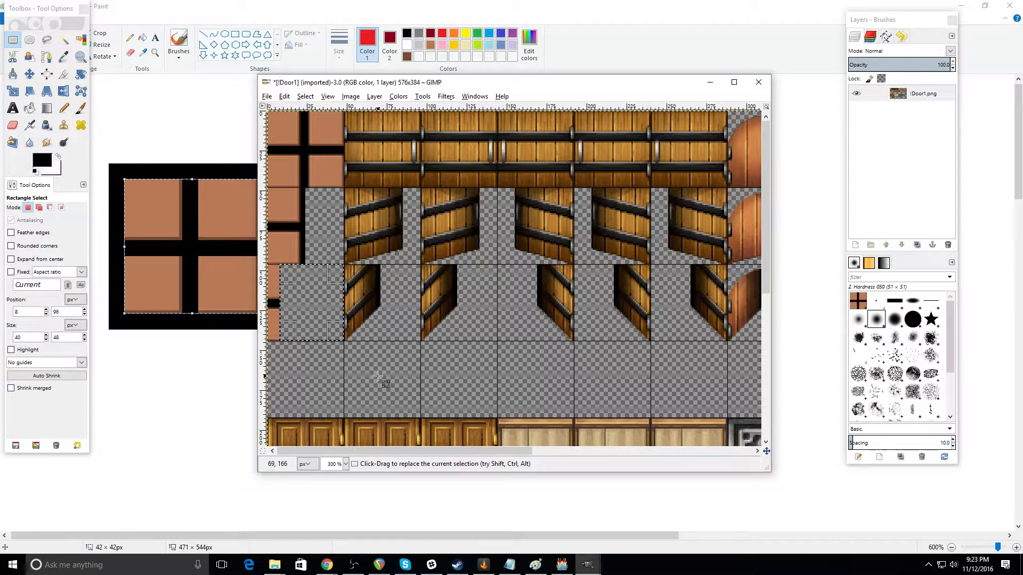
{"action": "left_click", "coordinate": [402, 395]}
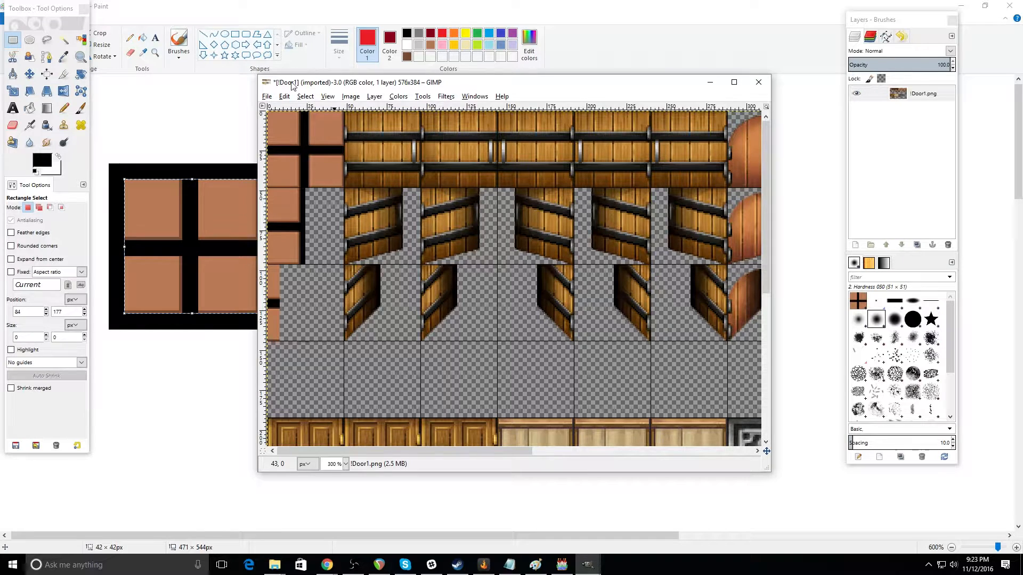
Step: Export the edited door sheet as !Door1a.png into the project's img/characters folder with the default PNG options
{"action": "left_click", "coordinate": [267, 96]}
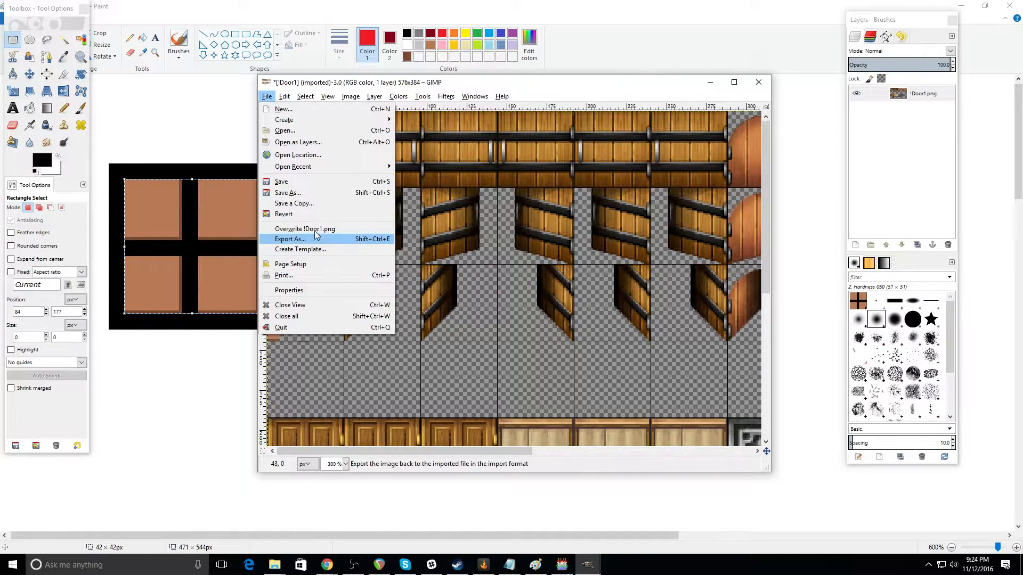
{"action": "left_click", "coordinate": [291, 238]}
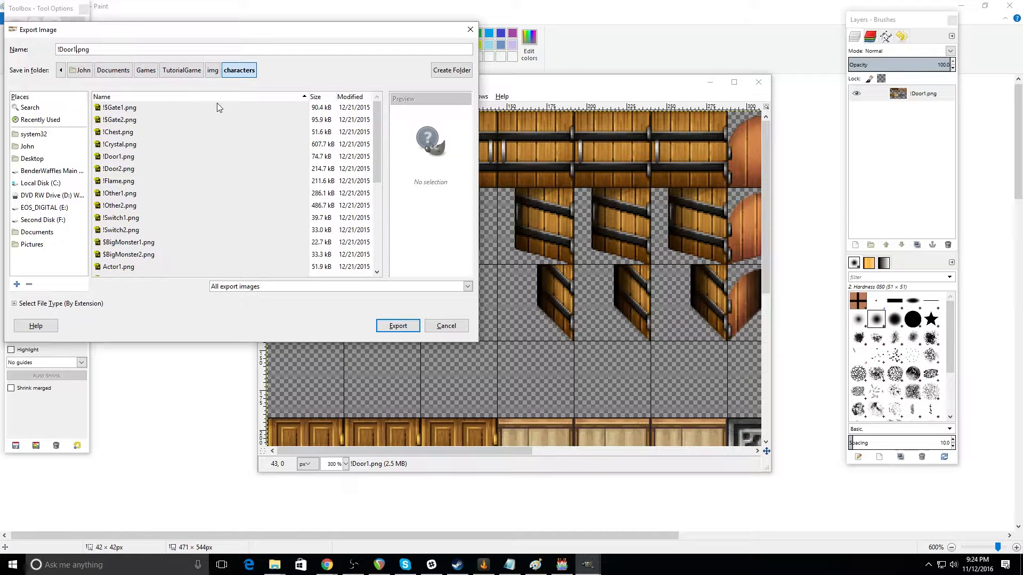
{"action": "type", "text": "a"}
{"action": "left_click", "coordinate": [395, 327]}
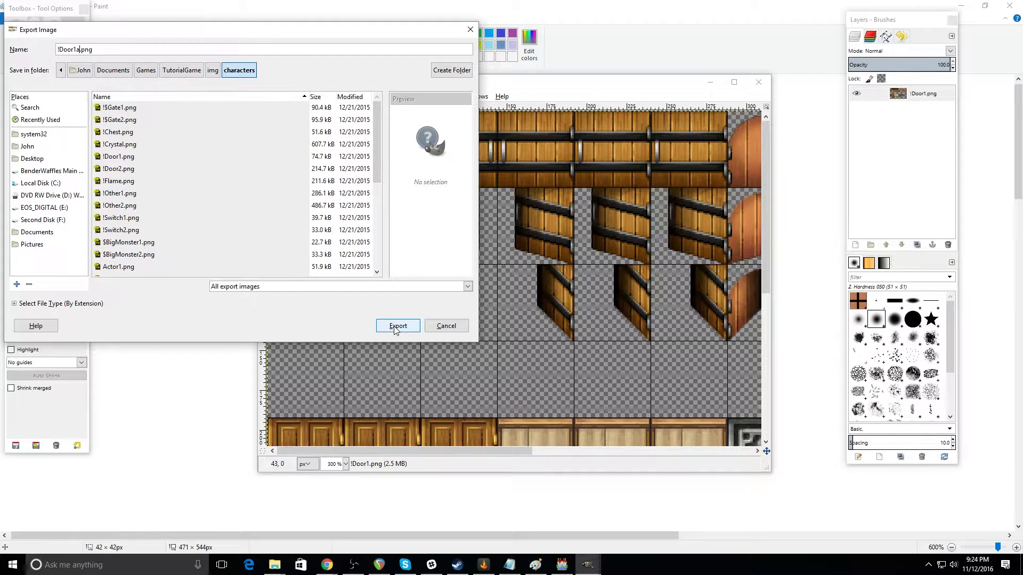
{"action": "left_click", "coordinate": [396, 327]}
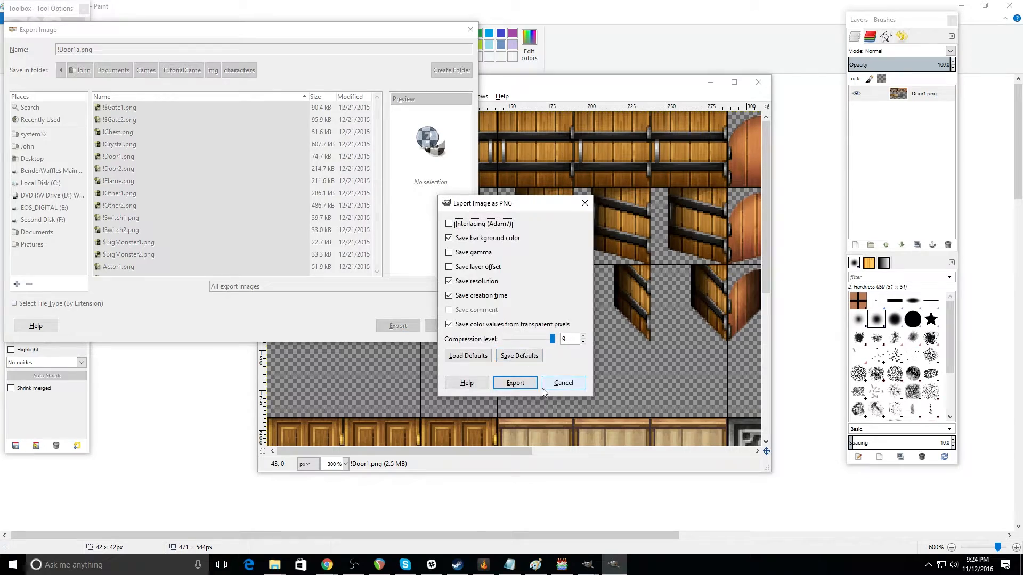
{"action": "left_click", "coordinate": [516, 383]}
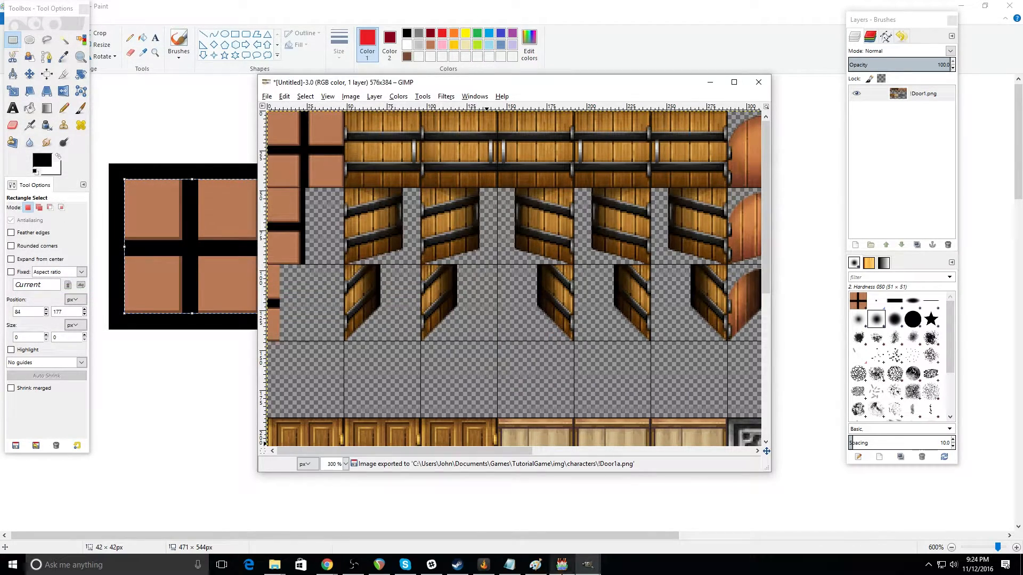
Step: Switch to RPG Maker MV and set the upper-right house's door event image to the custom door from !Door1a
{"action": "left_click", "coordinate": [562, 566]}
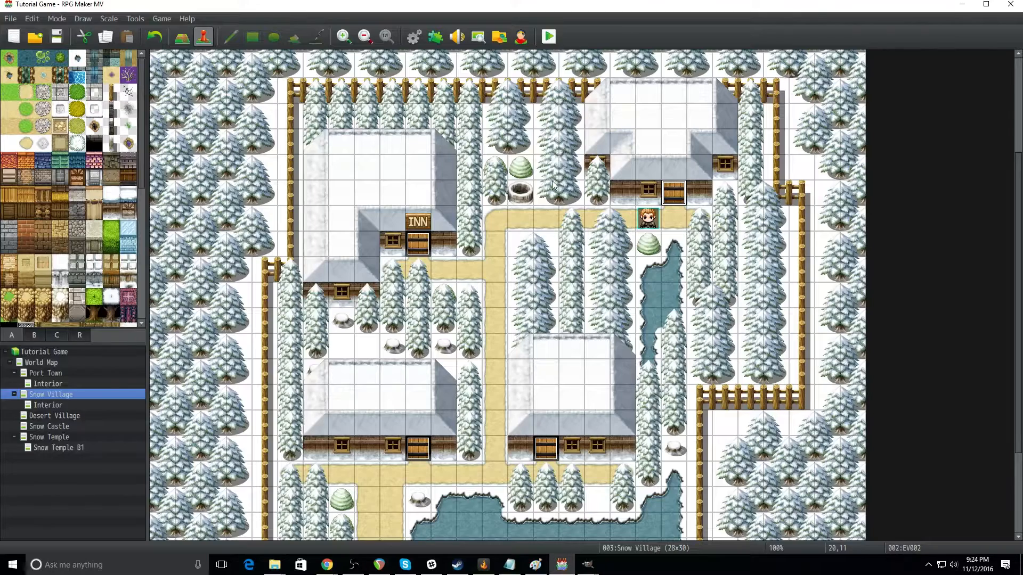
{"action": "double_click", "coordinate": [673, 196]}
{"action": "double_click", "coordinate": [273, 330]}
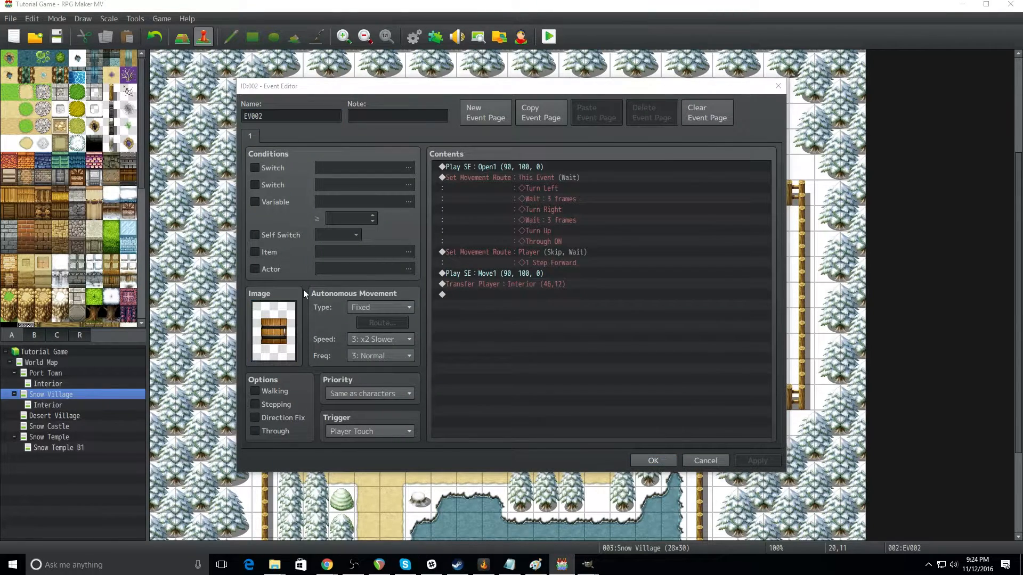
{"action": "left_click", "coordinate": [357, 293]}
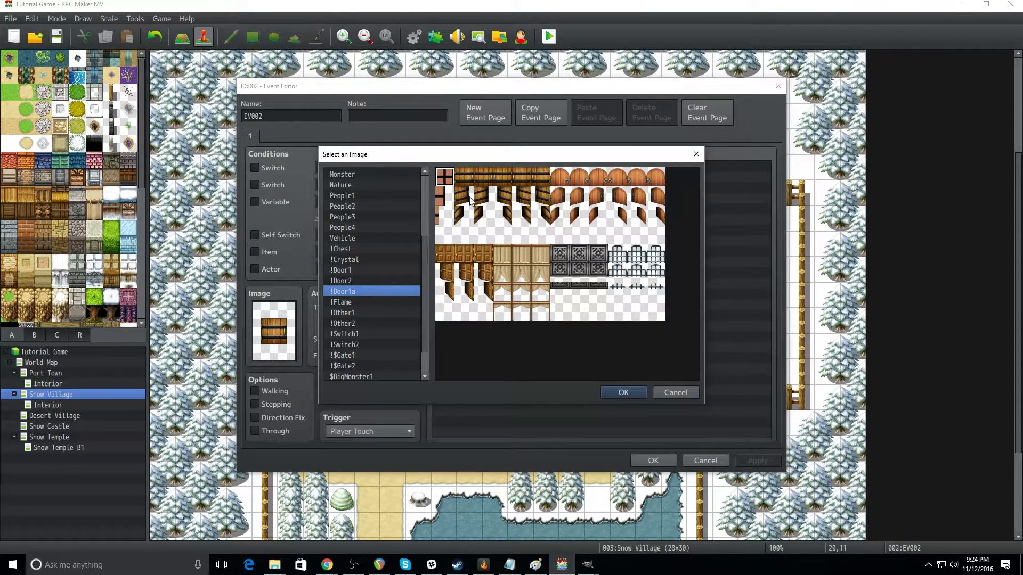
{"action": "left_click", "coordinate": [622, 394]}
{"action": "left_click", "coordinate": [654, 461]}
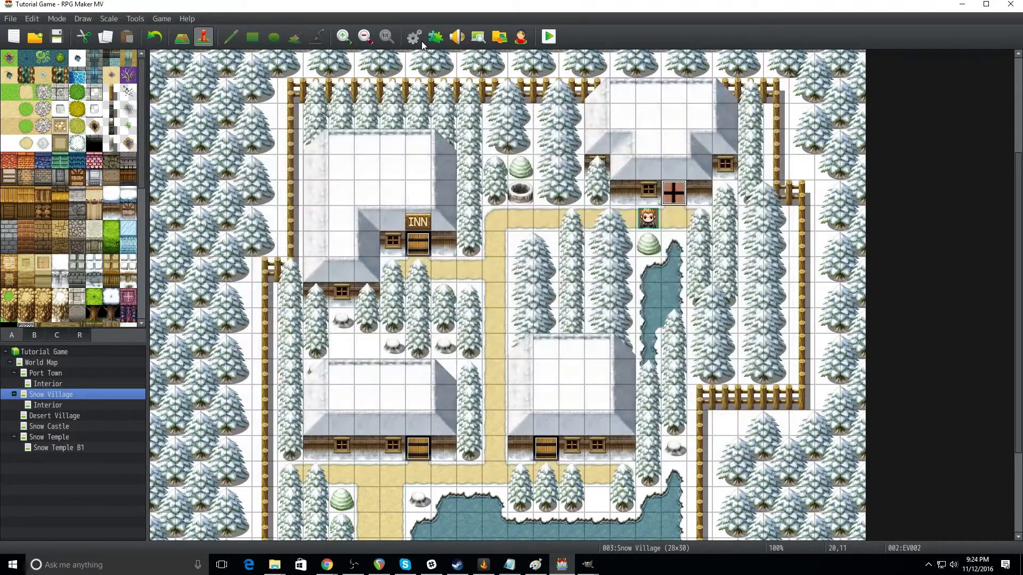
Step: Save the project and playtest it by entering the house through the custom door, closing the game window at the end
{"action": "left_click", "coordinate": [550, 37]}
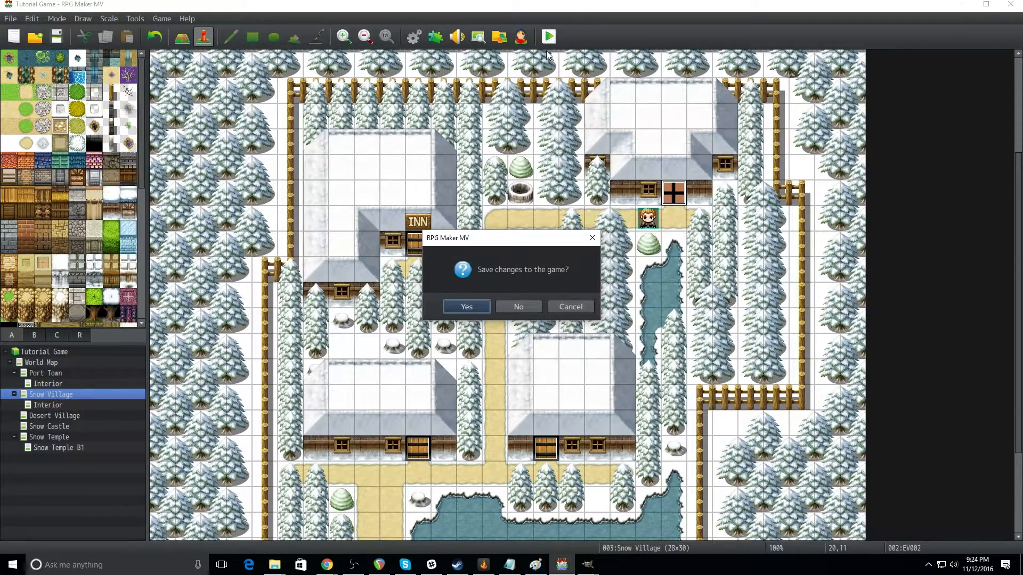
{"action": "left_click", "coordinate": [466, 307]}
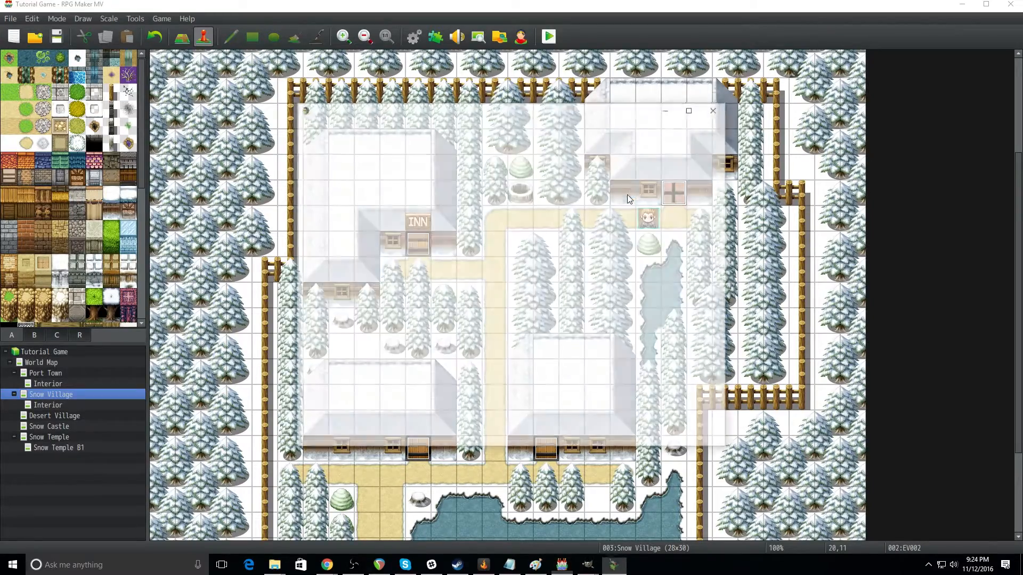
{"action": "key", "text": "Return"}
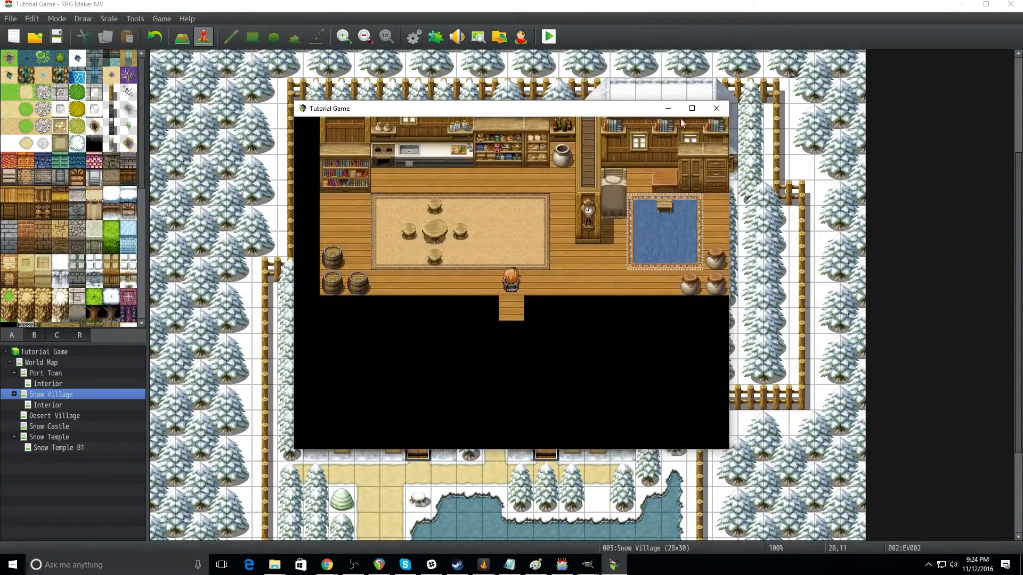
{"action": "left_click", "coordinate": [716, 109]}
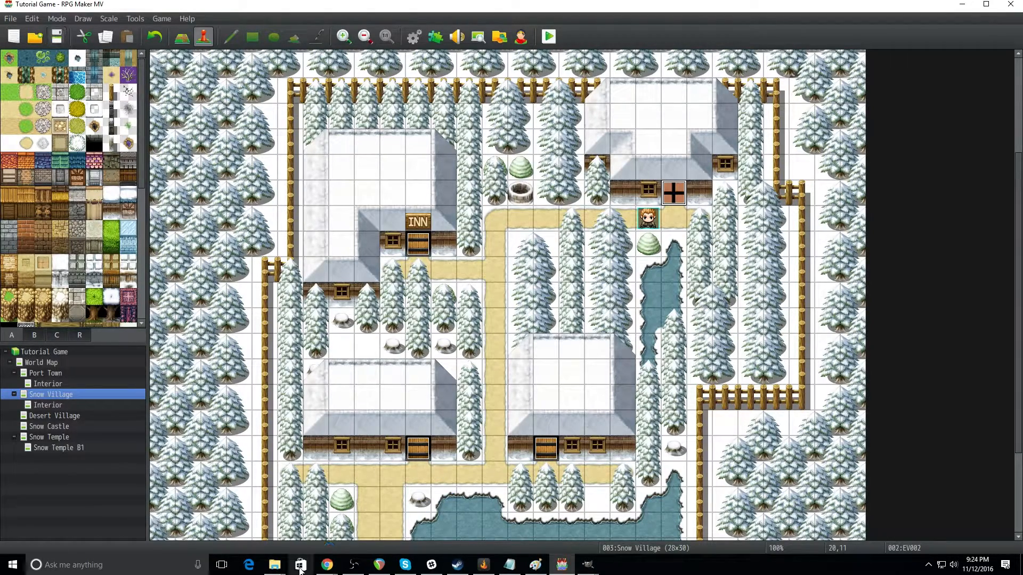
Step: Open the project's animations folder in File Explorer, and bring up the blank animation sheet in GIMP
{"action": "left_click", "coordinate": [328, 518]}
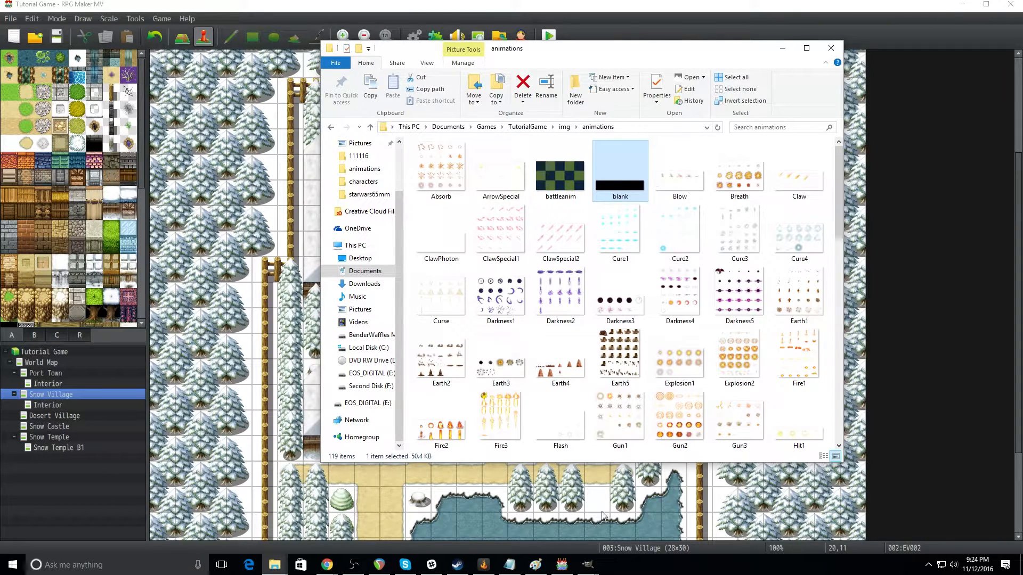
{"action": "mouse_move", "coordinate": [588, 567]}
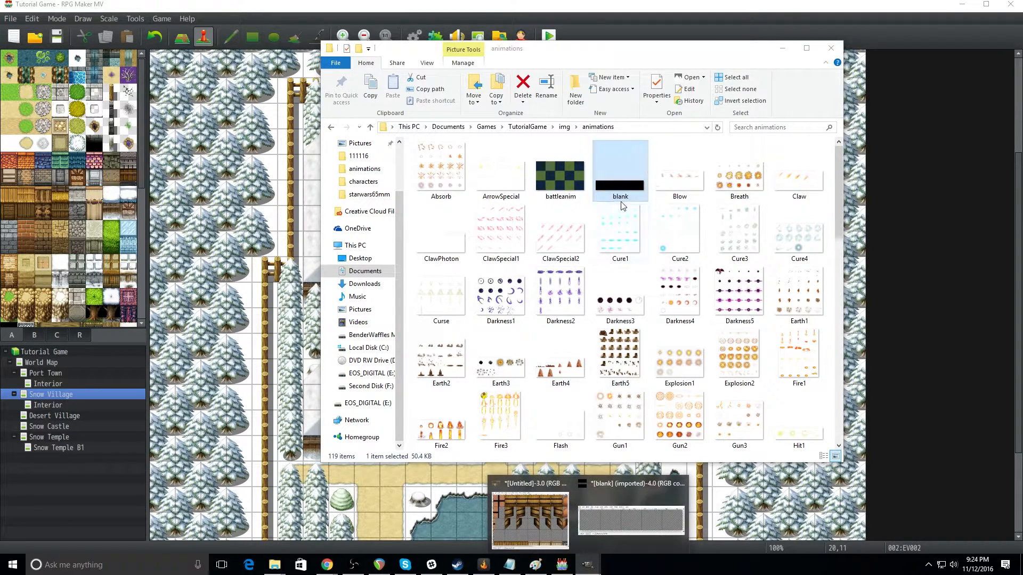
{"action": "left_click", "coordinate": [619, 517]}
{"action": "left_click_drag", "start_coordinate": [549, 130], "coordinate": [474, 122]}
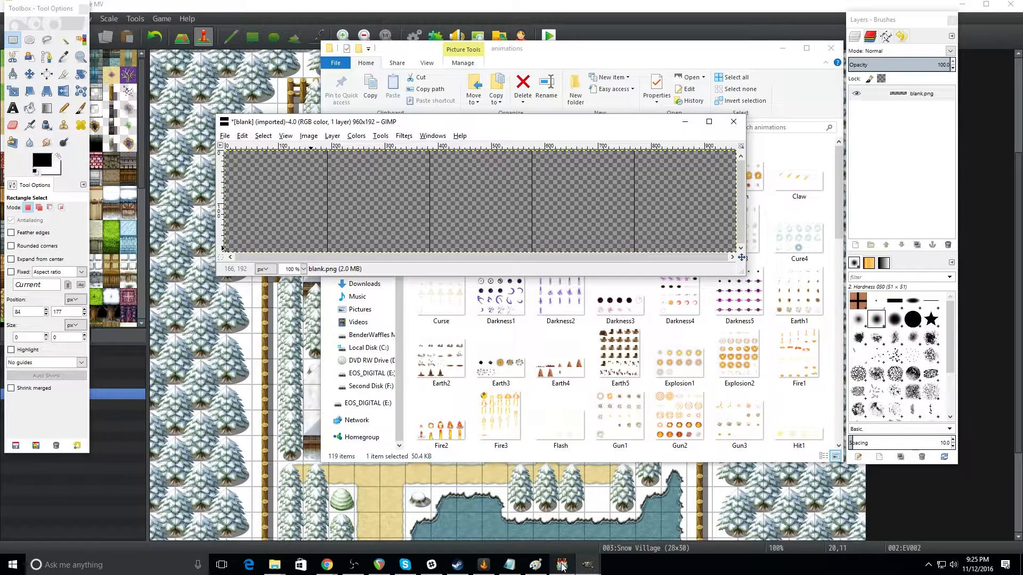
Step: Switch to Paint and copy an area of about 80 × 82 px around the red curved drawing
{"action": "left_click", "coordinate": [527, 570]}
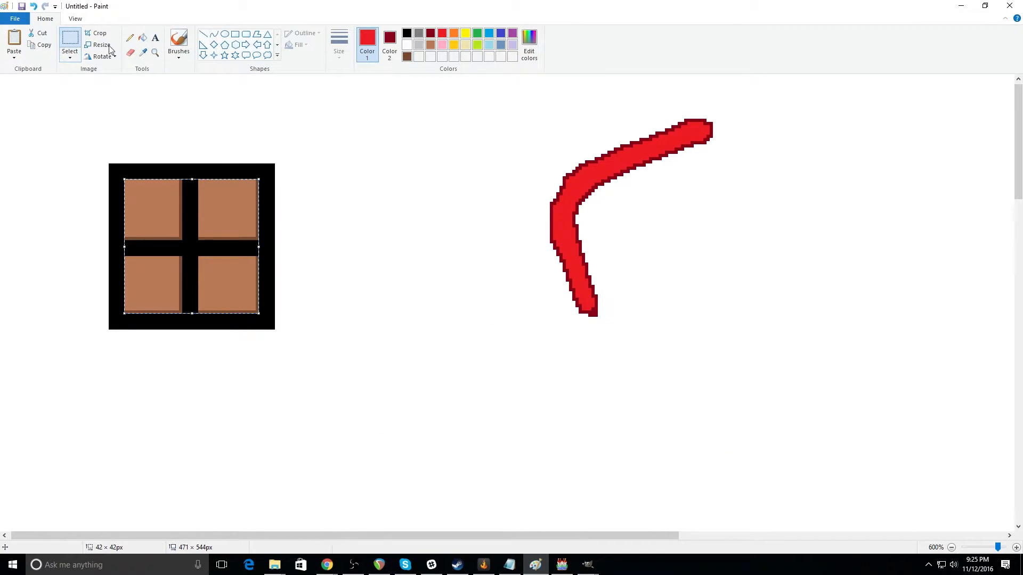
{"action": "left_click", "coordinate": [74, 39]}
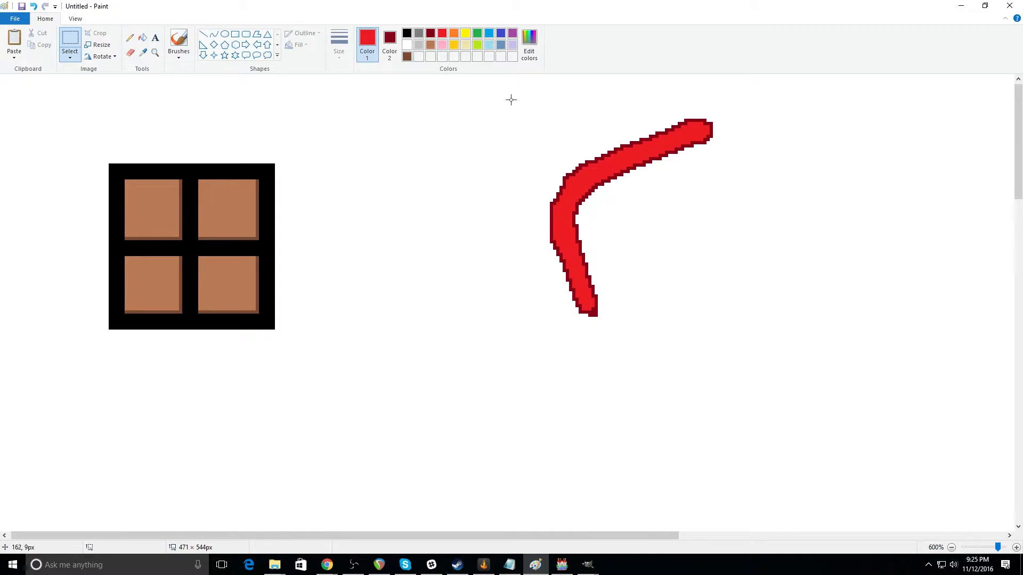
{"action": "mouse_move", "coordinate": [496, 85]}
{"action": "left_mouse_down"}
{"action": "mouse_move", "coordinate": [679, 286]}
{"action": "mouse_move", "coordinate": [755, 347]}
{"action": "mouse_move", "coordinate": [738, 347]}
{"action": "mouse_move", "coordinate": [750, 345]}
{"action": "left_mouse_up"}
{"action": "right_click", "coordinate": [640, 251]}
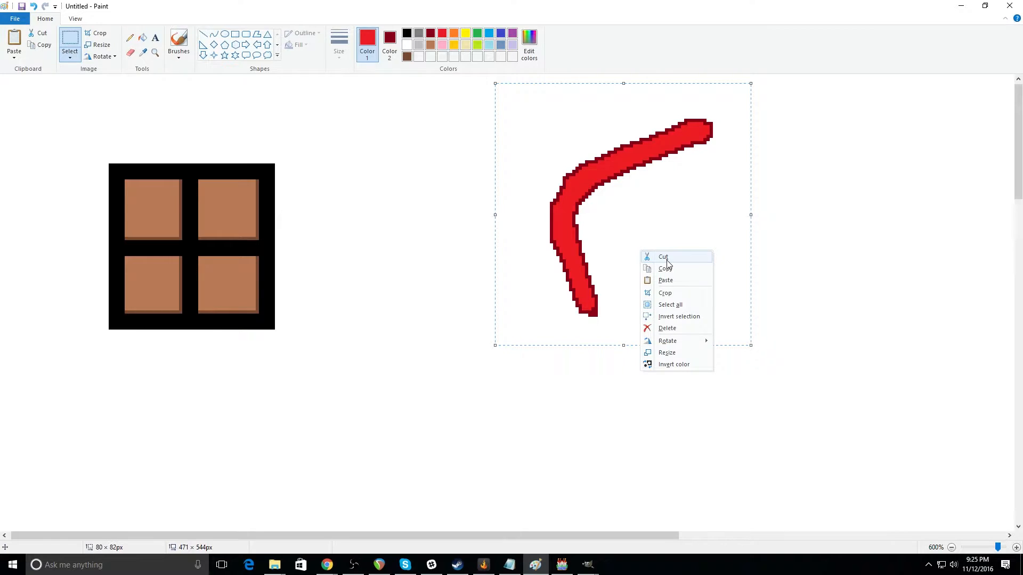
{"action": "left_click", "coordinate": [671, 270]}
Step: Return to the blank sheet in GIMP, select its first 192 × 192 px cell and paste the red drawing there
{"action": "mouse_move", "coordinate": [592, 568]}
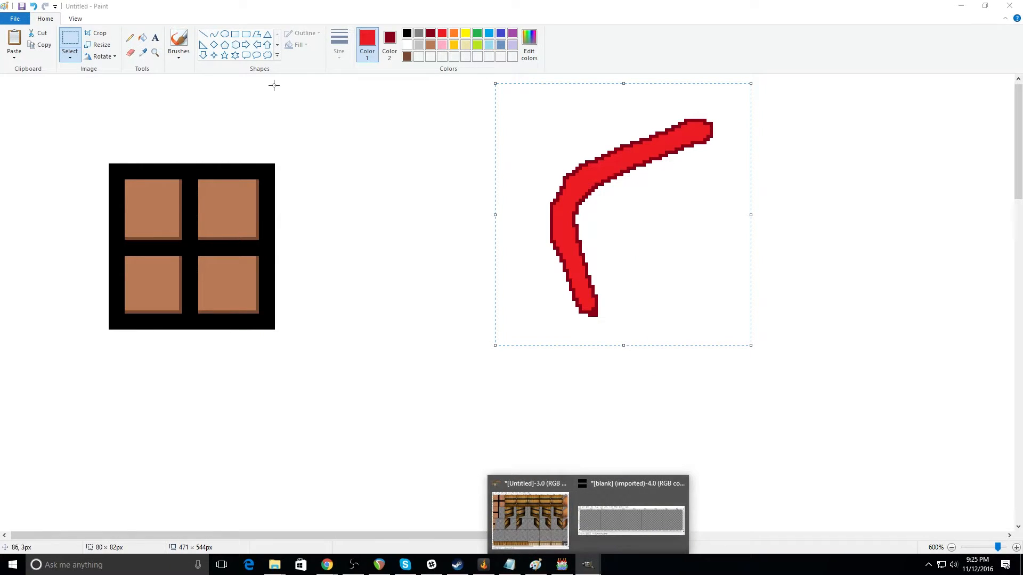
{"action": "left_click", "coordinate": [605, 525]}
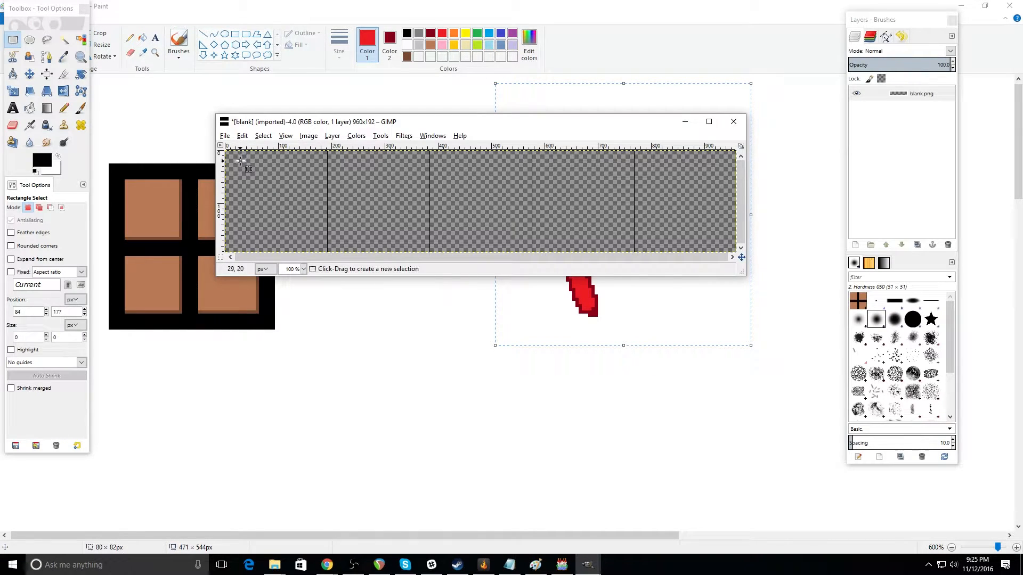
{"action": "left_click_drag", "start_coordinate": [226, 152], "coordinate": [325, 251]}
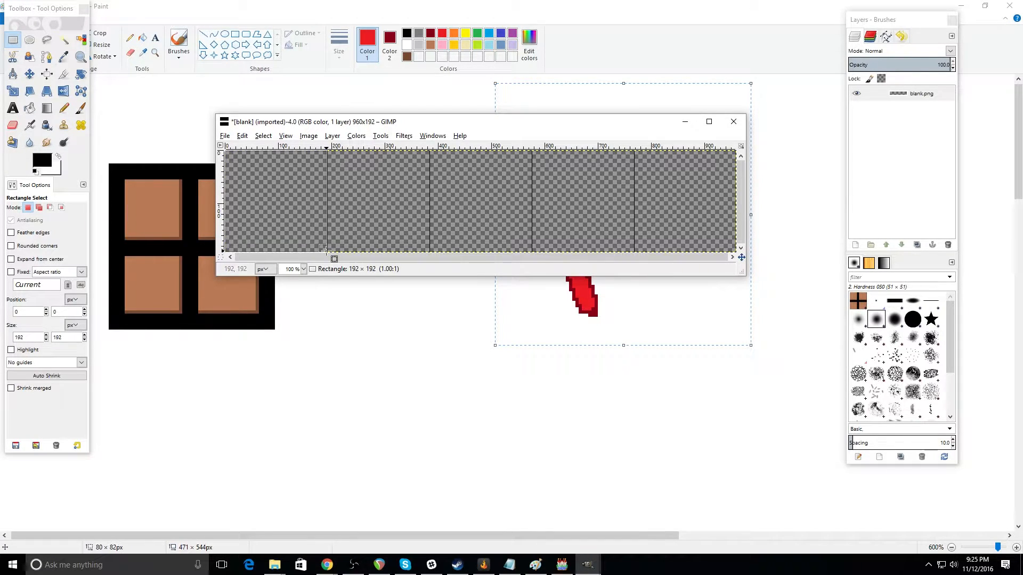
{"action": "left_click", "coordinate": [243, 136]}
{"action": "left_click", "coordinate": [296, 230]}
{"action": "left_click", "coordinate": [276, 202]}
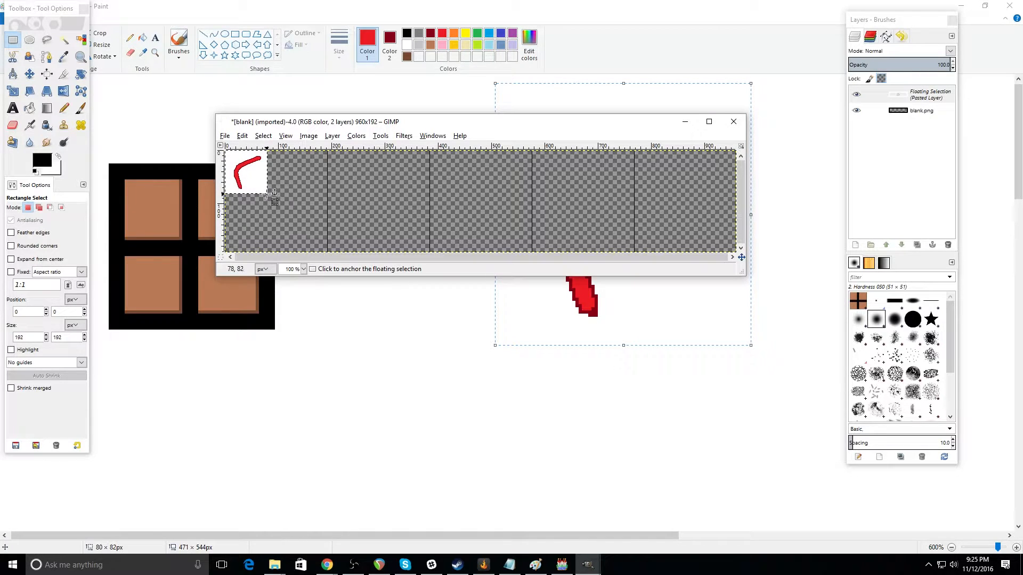
Step: Scale the pasted red drawing to 189 × 189 px within the first cell
{"action": "left_click", "coordinate": [12, 91]}
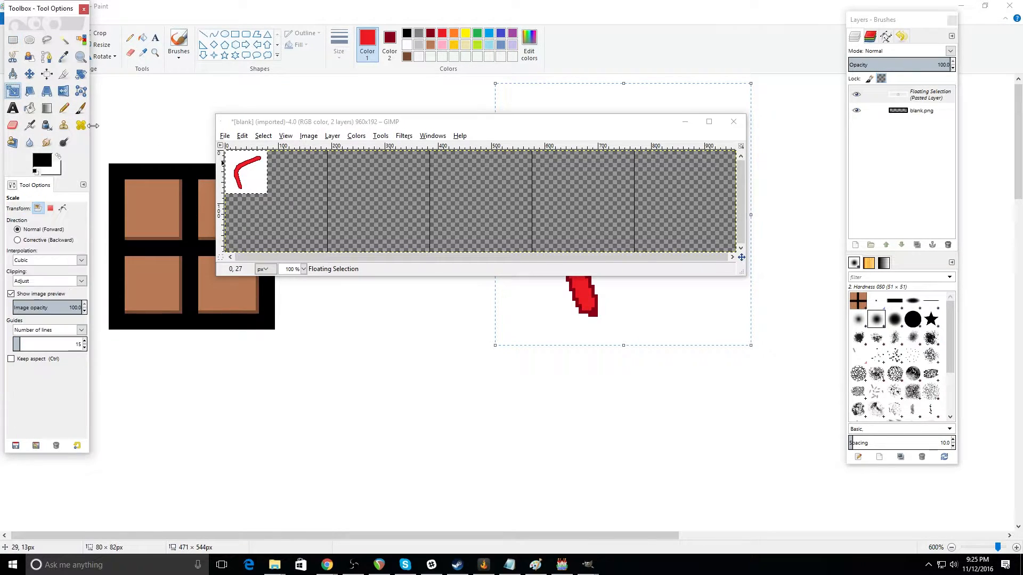
{"action": "left_click", "coordinate": [250, 176]}
{"action": "left_click_drag", "start_coordinate": [248, 181], "coordinate": [330, 260]}
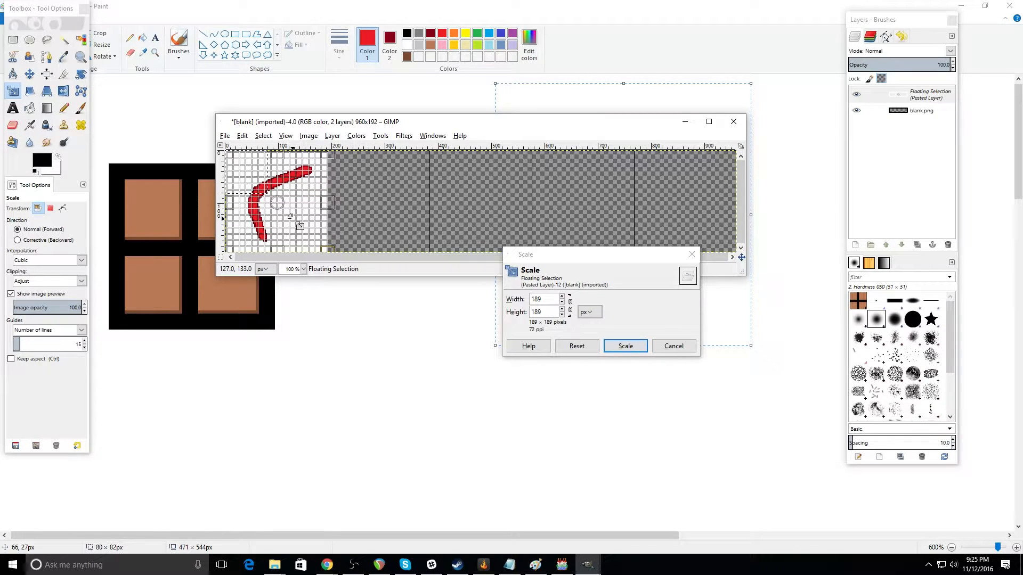
{"action": "left_click", "coordinate": [626, 346]}
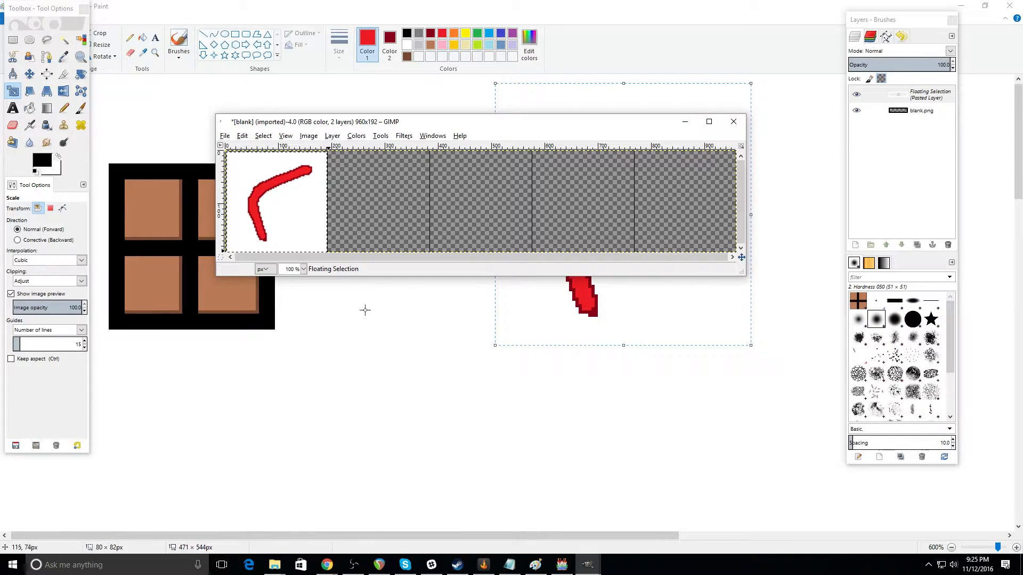
Step: Move the floating drawing into the first cell's upper-left corner and scale it slightly larger to fill the cell
{"action": "left_click", "coordinate": [29, 74]}
{"action": "left_click_drag", "start_coordinate": [295, 219], "coordinate": [294, 210]}
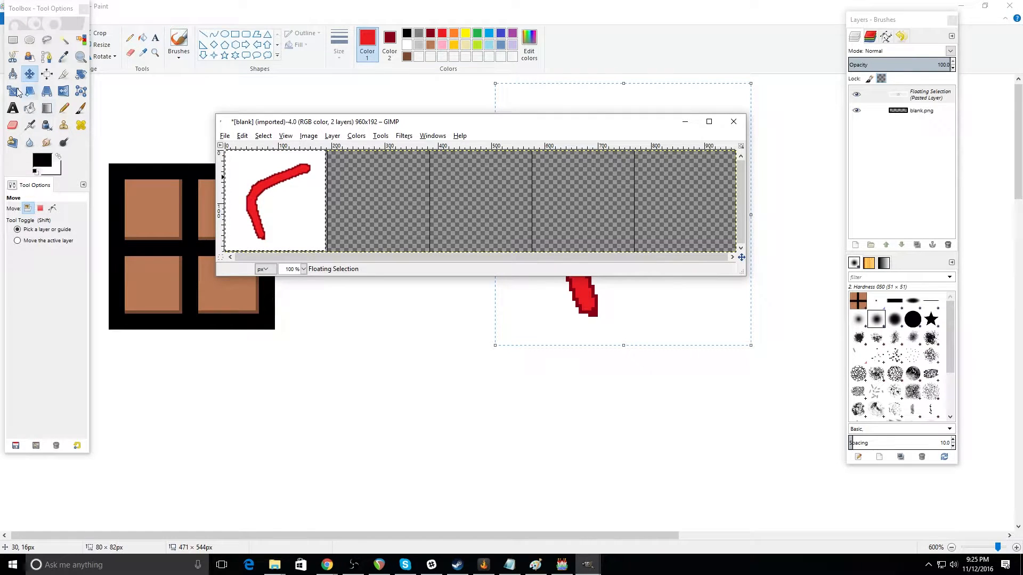
{"action": "left_click", "coordinate": [13, 91]}
{"action": "left_click", "coordinate": [309, 245]}
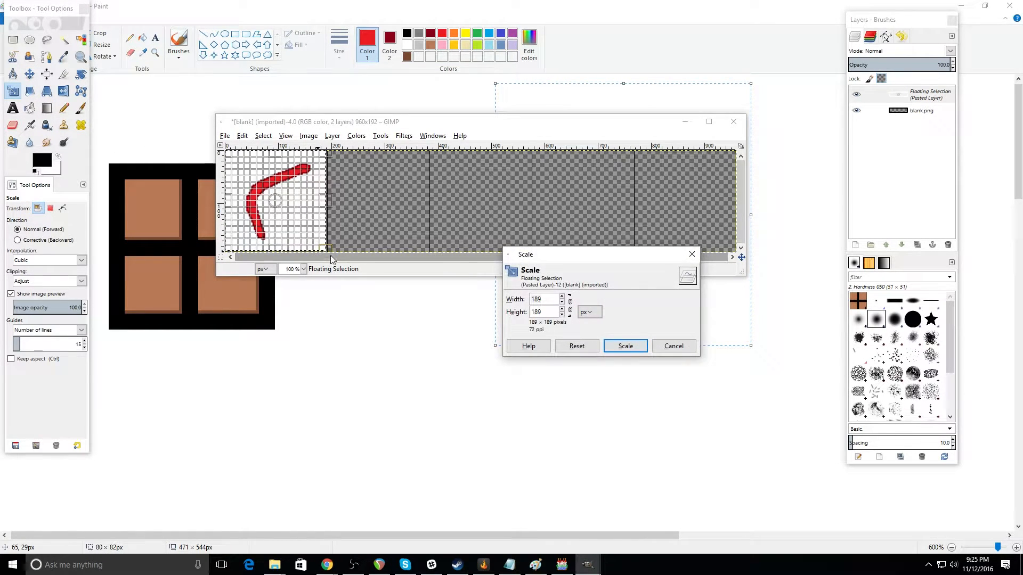
{"action": "left_click_drag", "start_coordinate": [329, 249], "coordinate": [330, 250]}
{"action": "left_click", "coordinate": [623, 347]}
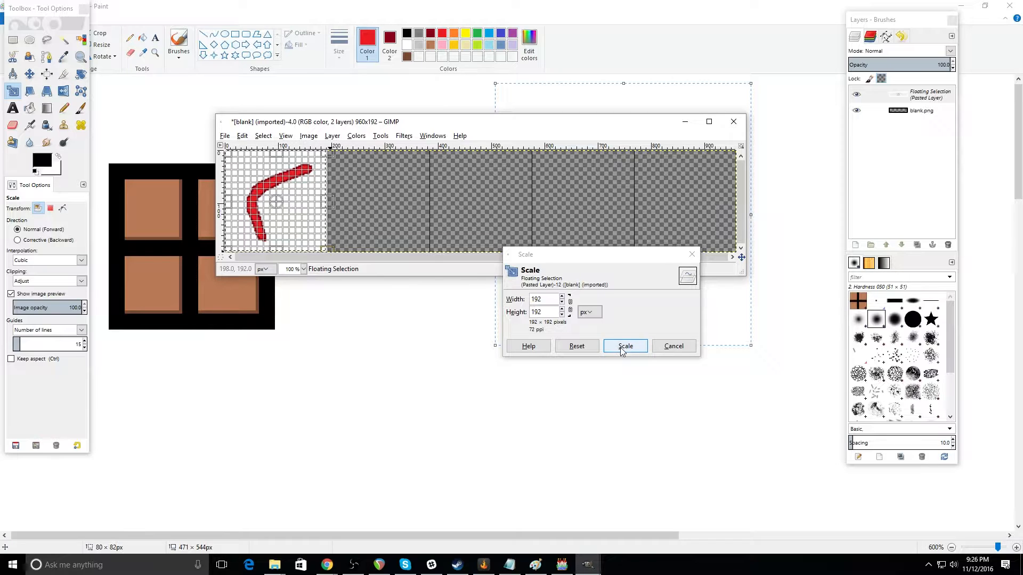
Step: Copy the scaled drawing, paste a duplicate and move it into the second cell of the sheet
{"action": "left_click", "coordinate": [242, 135]}
{"action": "left_click", "coordinate": [264, 206]}
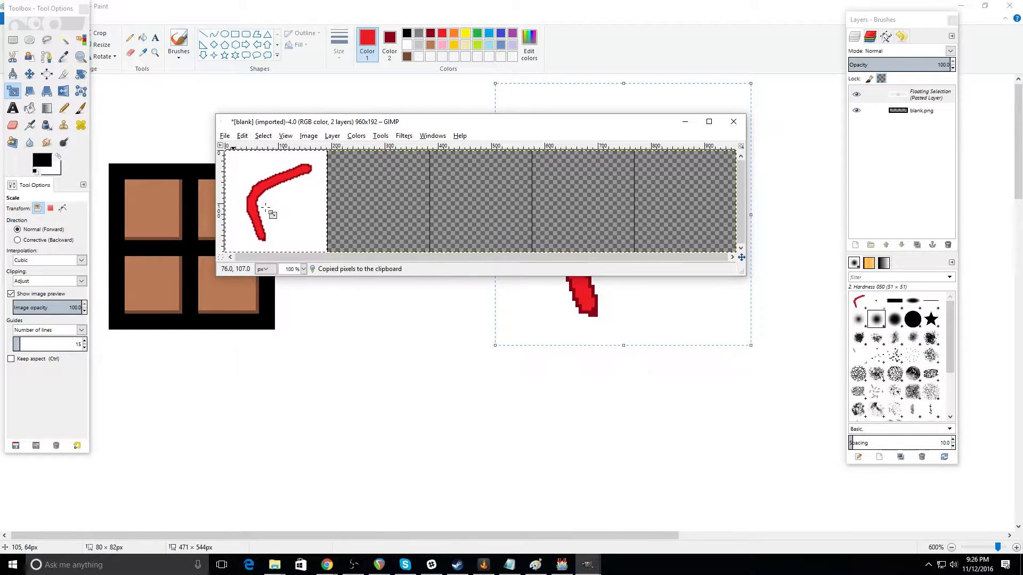
{"action": "left_click", "coordinate": [242, 136]}
{"action": "left_click", "coordinate": [270, 232]}
{"action": "left_click", "coordinate": [30, 73]}
{"action": "left_click_drag", "start_coordinate": [302, 208], "coordinate": [389, 213]}
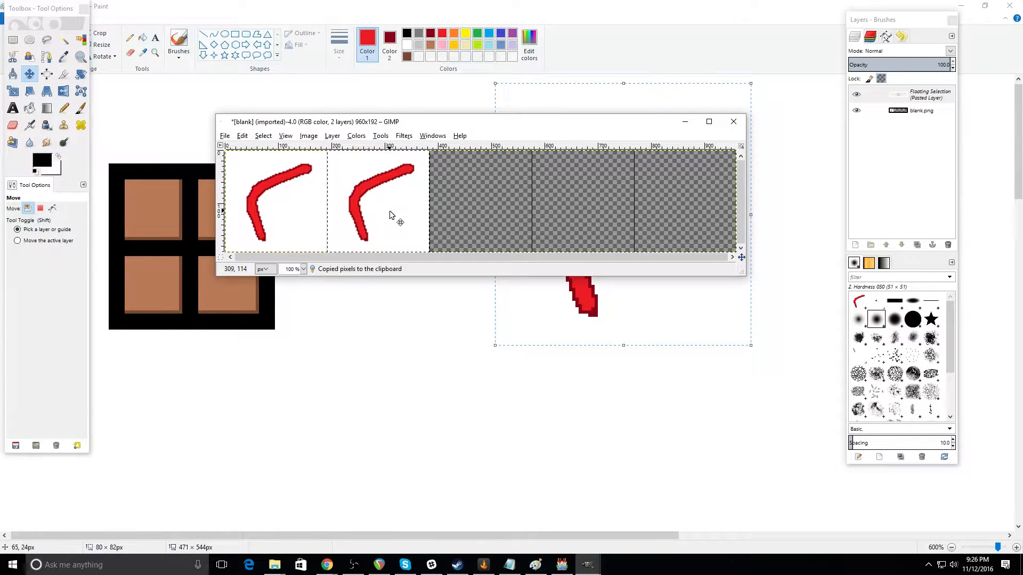
Step: Paste two more copies of the drawing and place them in the third and fourth cells
{"action": "left_click", "coordinate": [242, 136]}
{"action": "left_click", "coordinate": [256, 231]}
{"action": "mouse_move", "coordinate": [425, 212]}
{"action": "left_mouse_down"}
{"action": "mouse_move", "coordinate": [472, 199]}
{"action": "mouse_move", "coordinate": [494, 221]}
{"action": "left_mouse_up"}
{"action": "left_click", "coordinate": [242, 137]}
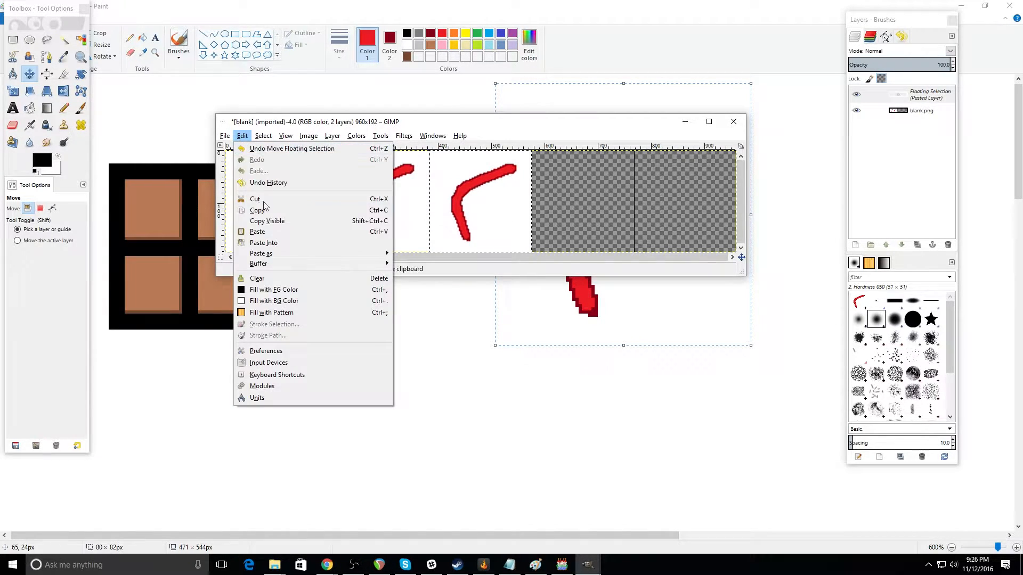
{"action": "left_click", "coordinate": [257, 229]}
{"action": "mouse_move", "coordinate": [482, 211]}
{"action": "left_mouse_down"}
{"action": "mouse_move", "coordinate": [605, 197]}
{"action": "mouse_move", "coordinate": [582, 207]}
{"action": "left_mouse_up"}
Step: Paste another copy of the drawing and move it into the fifth cell
{"action": "left_click", "coordinate": [243, 137]}
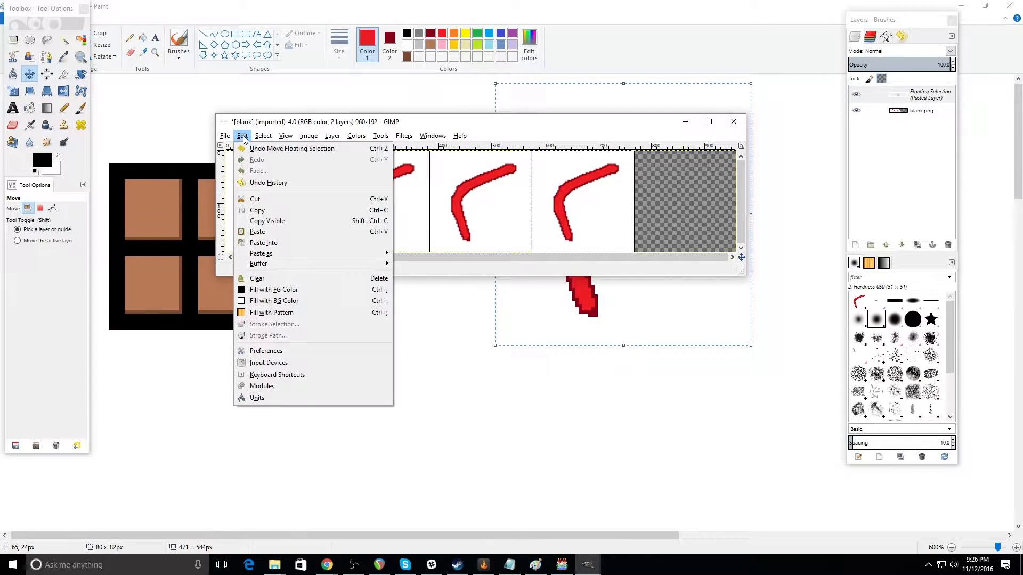
{"action": "left_click", "coordinate": [257, 231]}
{"action": "mouse_move", "coordinate": [557, 201]}
{"action": "left_mouse_down"}
{"action": "mouse_move", "coordinate": [653, 187]}
{"action": "mouse_move", "coordinate": [660, 200]}
{"action": "left_mouse_up"}
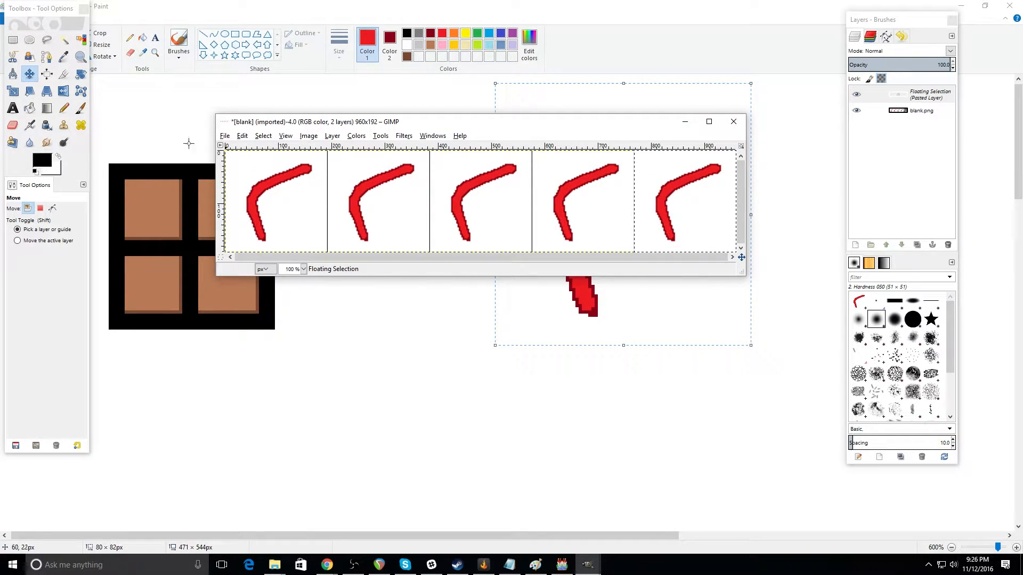
Step: Anchor the floating copy of the drawing in the fifth cell to the sheet
{"action": "left_click", "coordinate": [13, 40]}
{"action": "left_click_drag", "start_coordinate": [327, 151], "coordinate": [427, 251]}
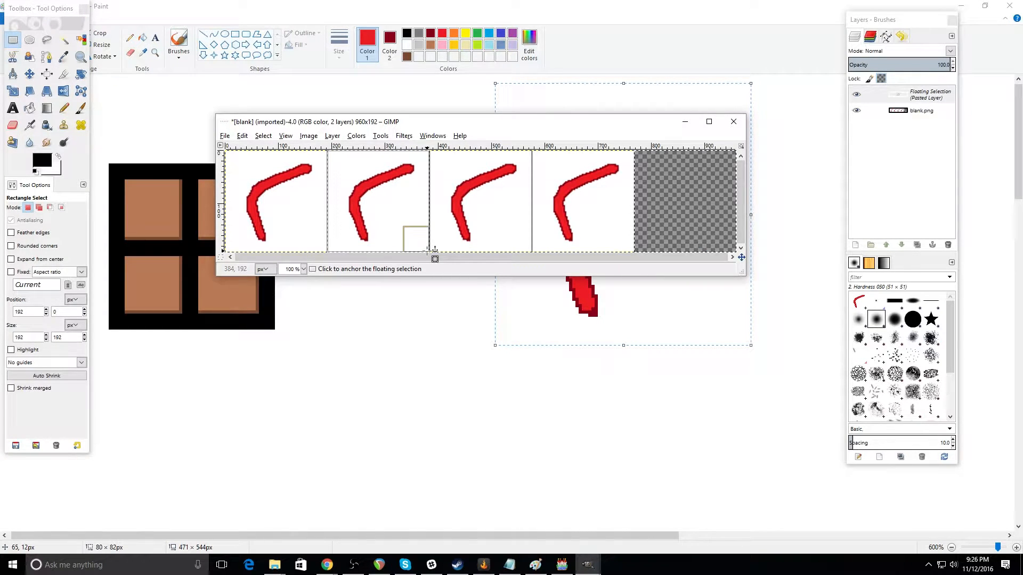
{"action": "left_click", "coordinate": [242, 136]}
{"action": "left_click", "coordinate": [264, 152]}
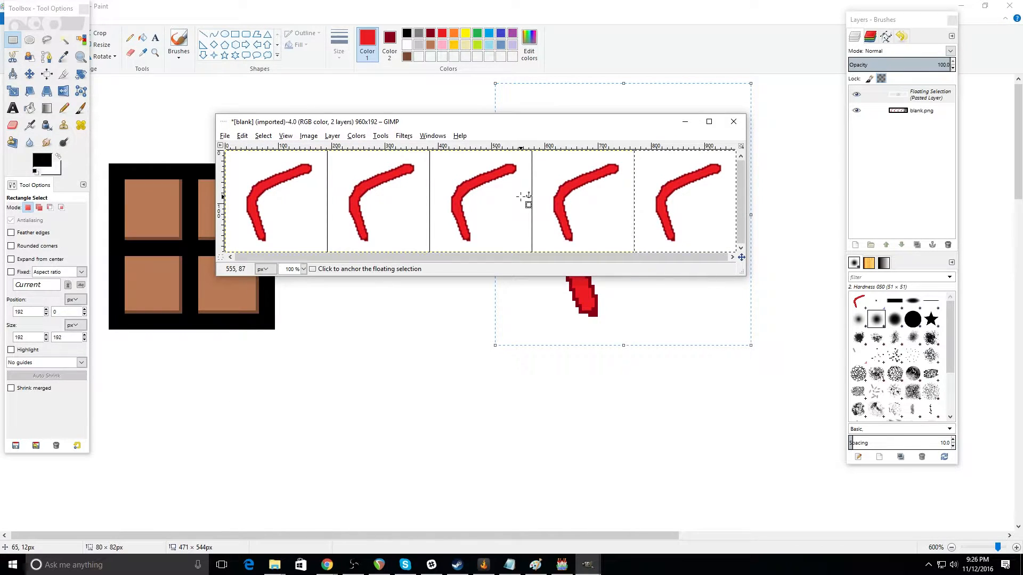
{"action": "left_click", "coordinate": [482, 199]}
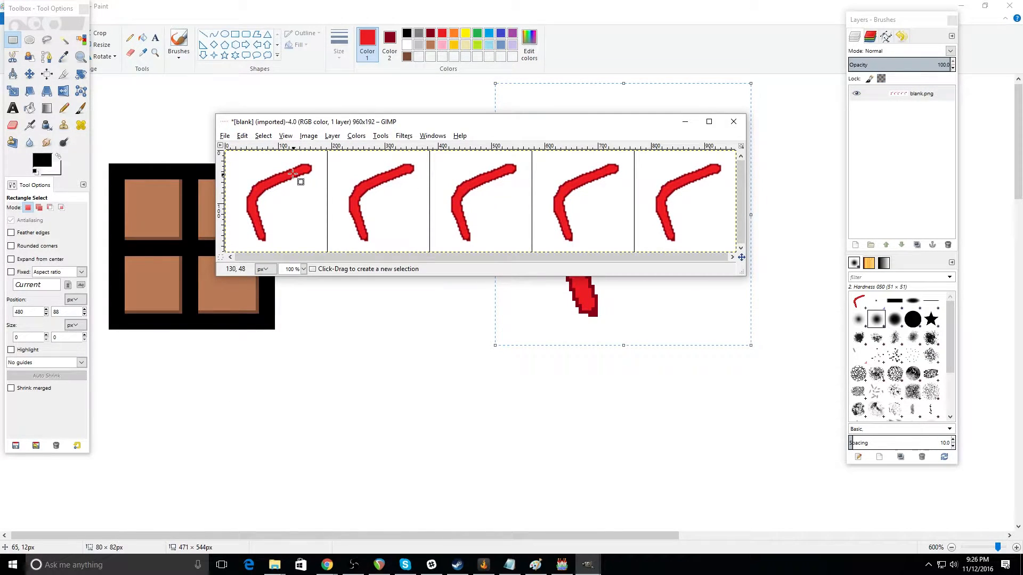
Step: Try rotating the selected second cell 90° clockwise with the image transform and undo the rotation
{"action": "left_click_drag", "start_coordinate": [328, 151], "coordinate": [429, 252]}
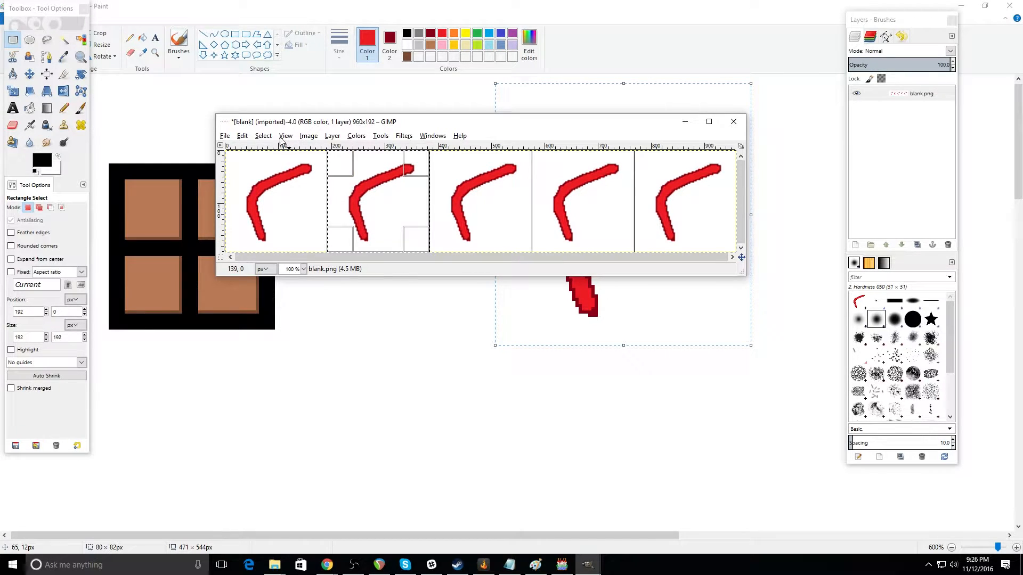
{"action": "left_click", "coordinate": [263, 136]}
{"action": "mouse_move", "coordinate": [309, 135]}
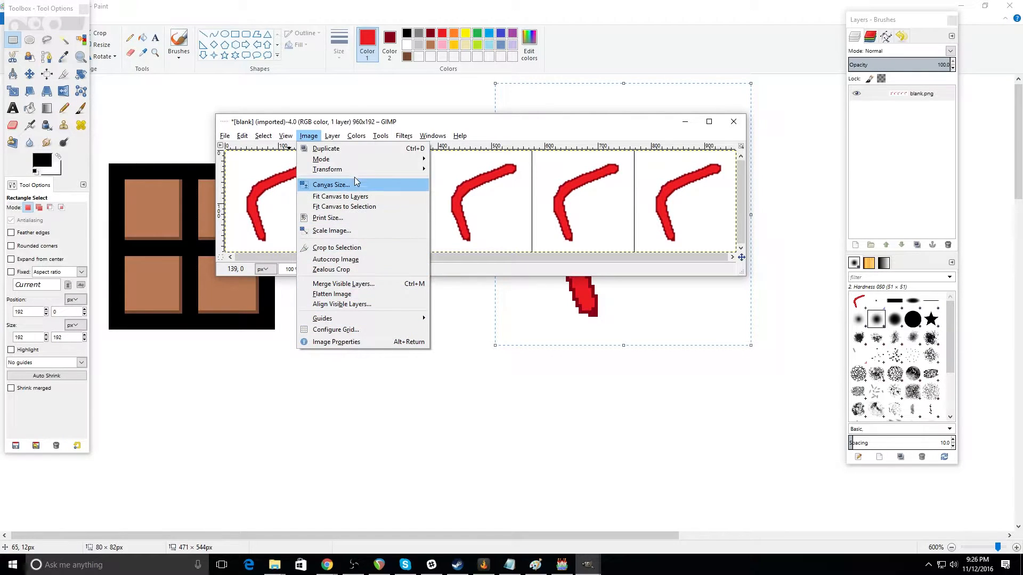
{"action": "mouse_move", "coordinate": [353, 170]}
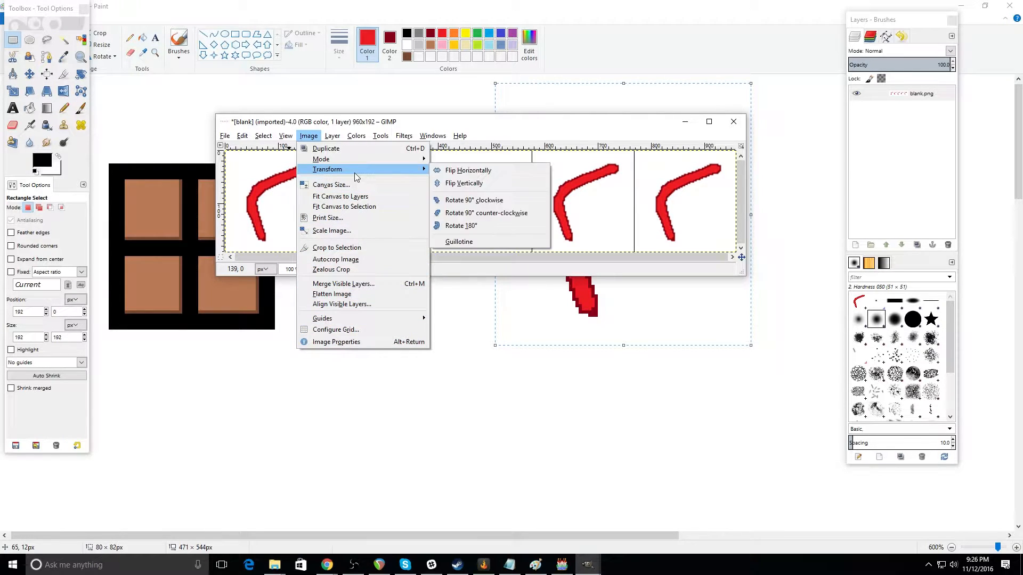
{"action": "left_click", "coordinate": [478, 202]}
{"action": "left_click", "coordinate": [242, 136]}
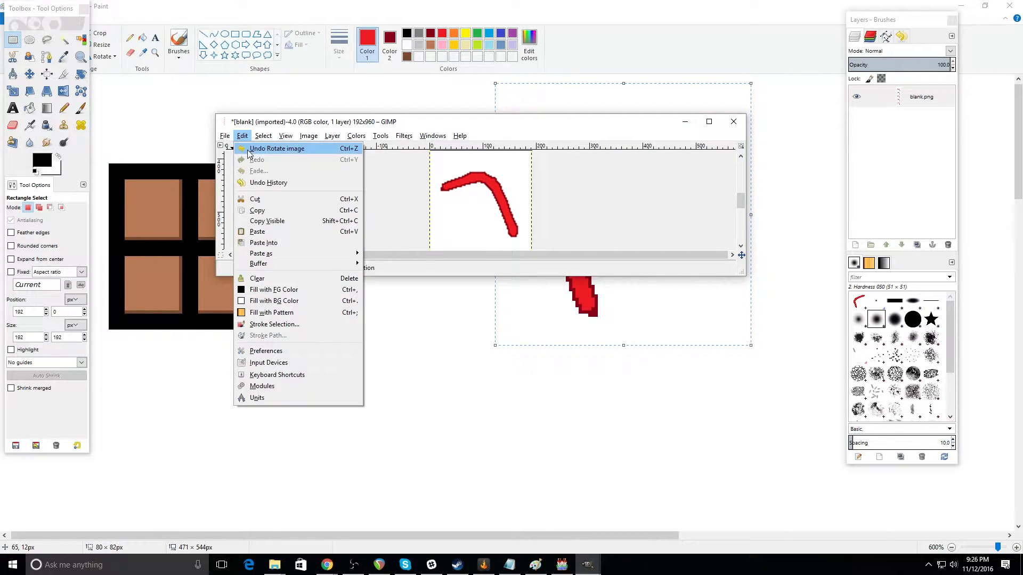
{"action": "left_click", "coordinate": [248, 150]}
Step: Select the second cell of the sheet as a 192 × 192 px square
{"action": "left_click", "coordinate": [450, 218]}
{"action": "key", "text": "m"}
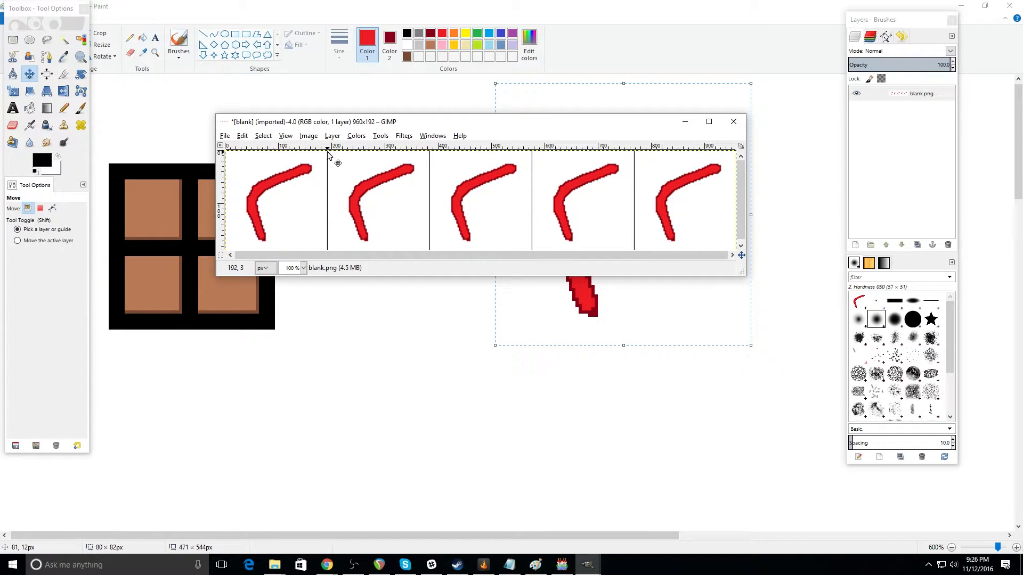
{"action": "left_click", "coordinate": [13, 41]}
{"action": "left_click_drag", "start_coordinate": [328, 151], "coordinate": [433, 261]}
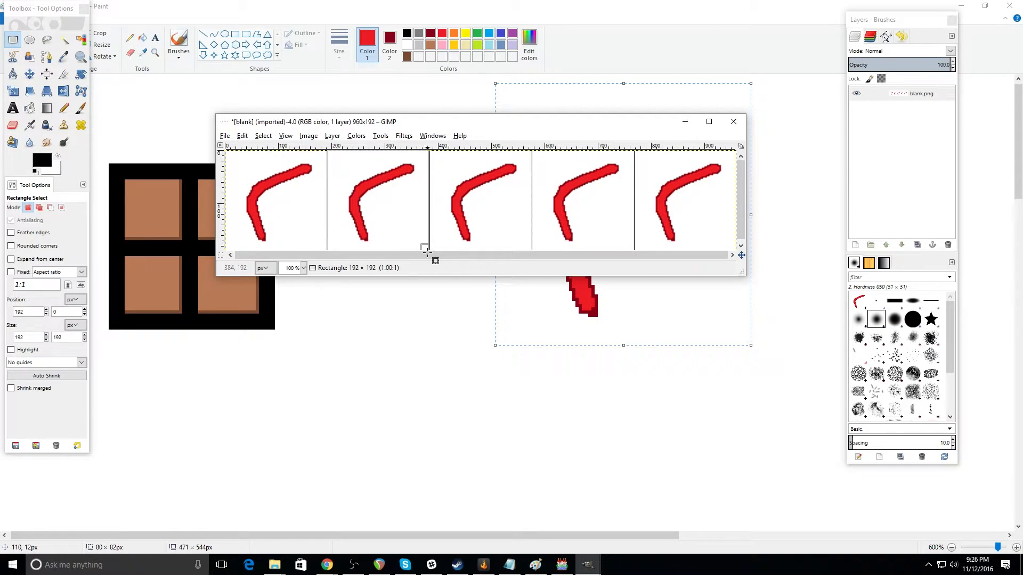
Step: Retry the 90° clockwise image rotation on the selected second cell and undo it
{"action": "right_click", "coordinate": [371, 193]}
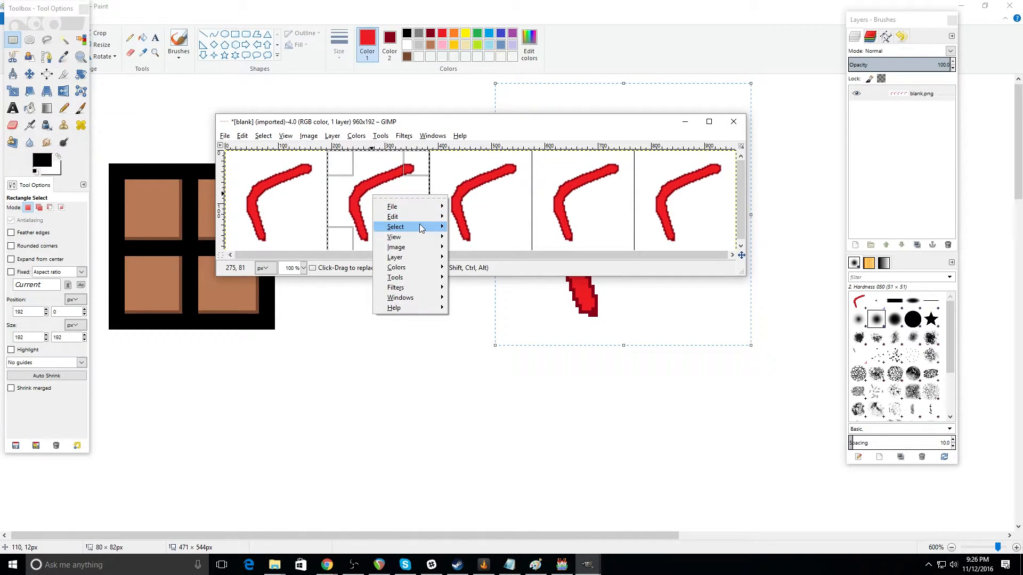
{"action": "mouse_move", "coordinate": [436, 219]}
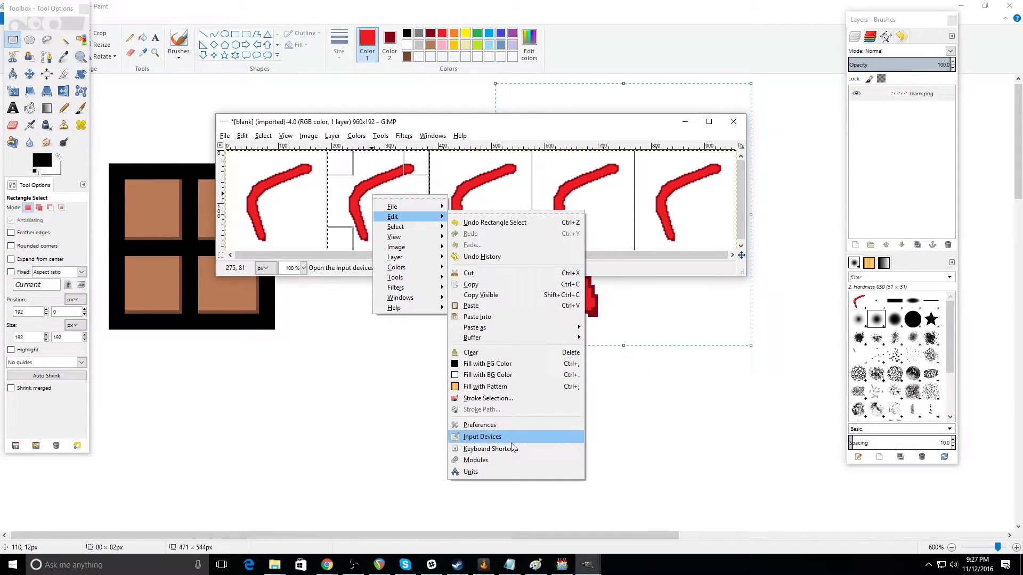
{"action": "mouse_move", "coordinate": [411, 246]}
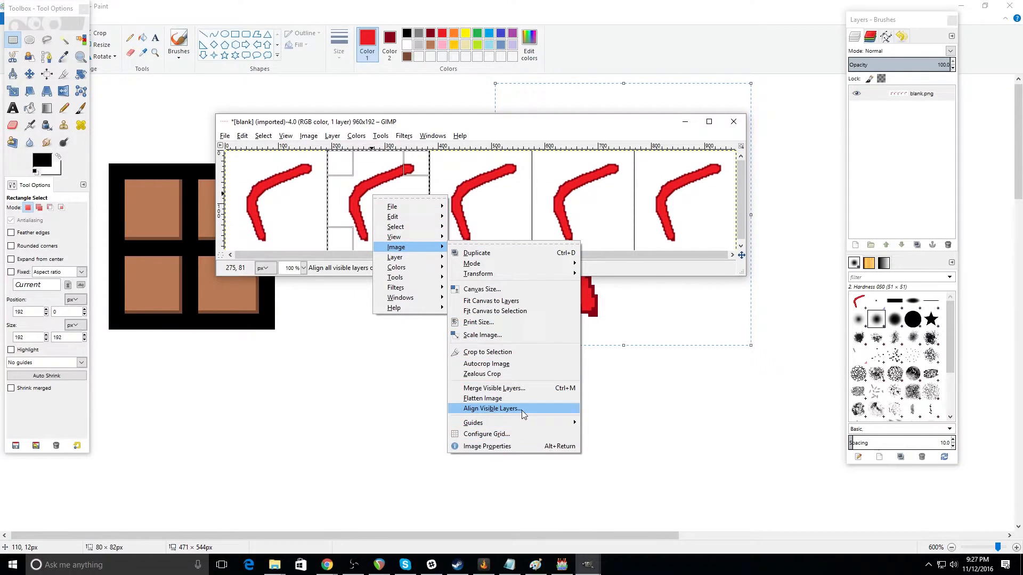
{"action": "mouse_move", "coordinate": [497, 271]}
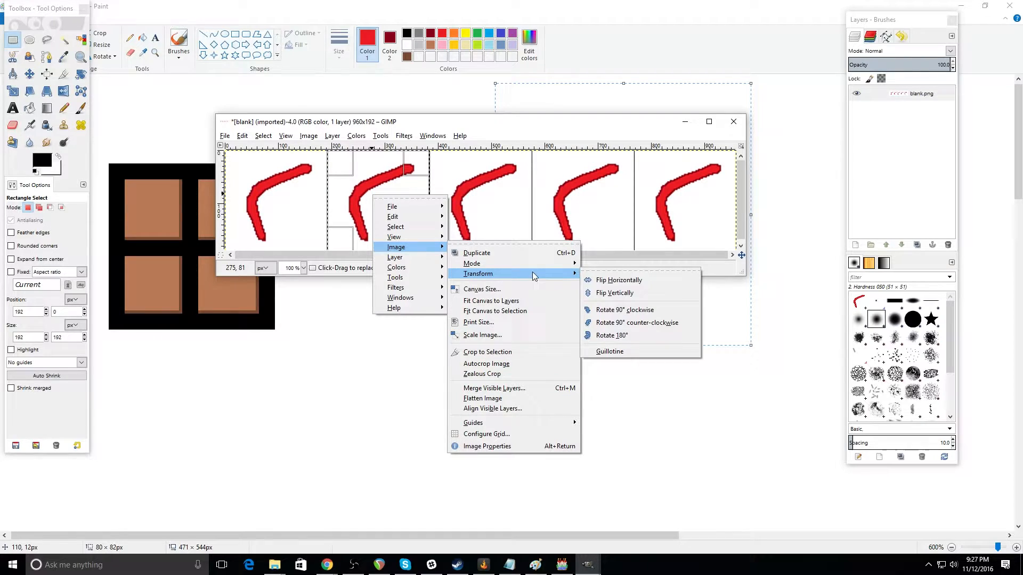
{"action": "left_click", "coordinate": [608, 309]}
{"action": "left_click", "coordinate": [243, 136]}
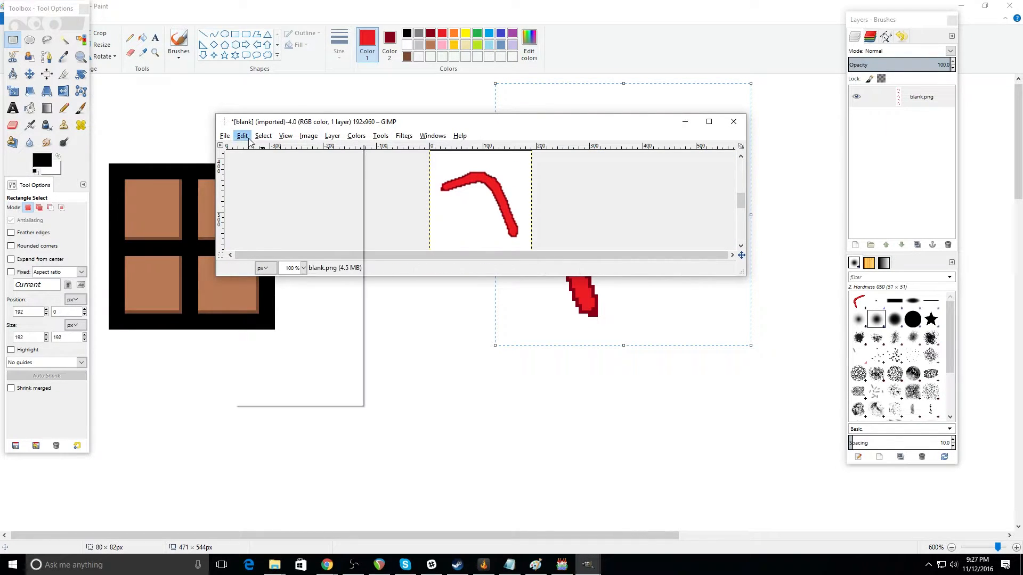
{"action": "left_click", "coordinate": [258, 146]}
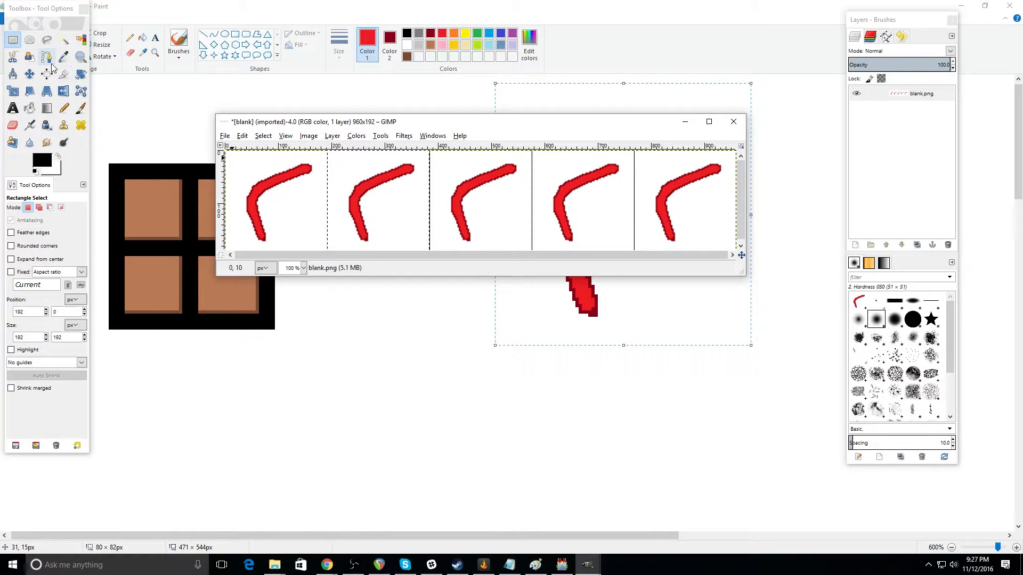
Step: Rotate the selected second cell by about -28° with the Rotate tool
{"action": "left_click", "coordinate": [81, 75]}
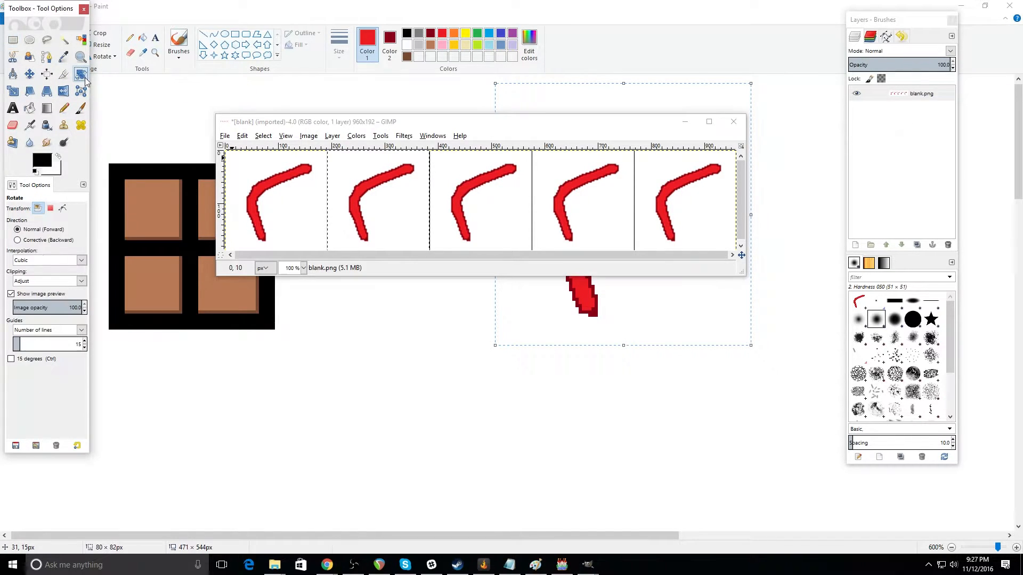
{"action": "left_click_drag", "start_coordinate": [367, 174], "coordinate": [347, 184]}
{"action": "left_click_drag", "start_coordinate": [388, 132], "coordinate": [684, 112]}
{"action": "mouse_move", "coordinate": [391, 206]}
{"action": "left_mouse_down"}
{"action": "mouse_move", "coordinate": [369, 194]}
{"action": "mouse_move", "coordinate": [379, 193]}
{"action": "left_mouse_up"}
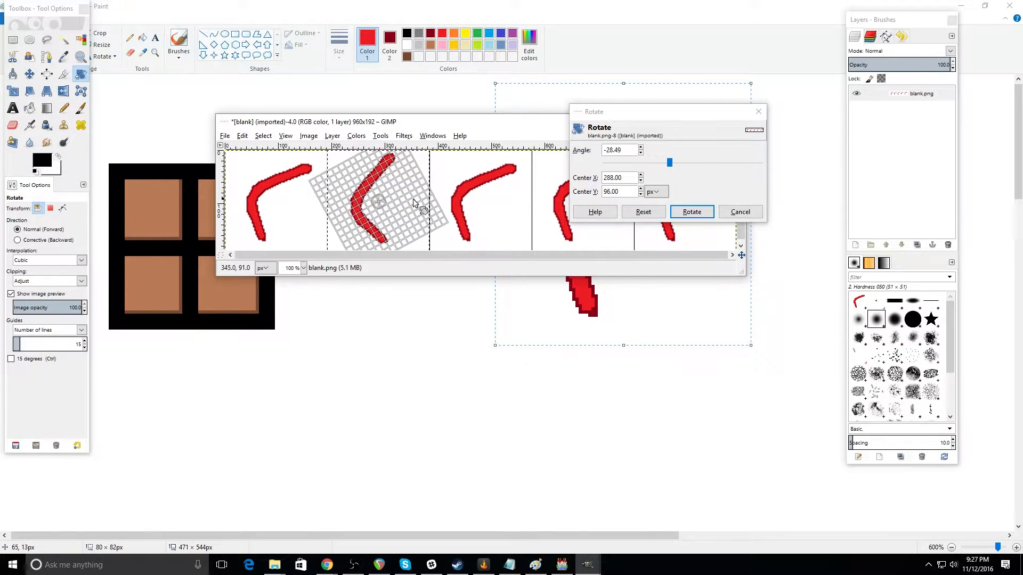
{"action": "left_click", "coordinate": [697, 212]}
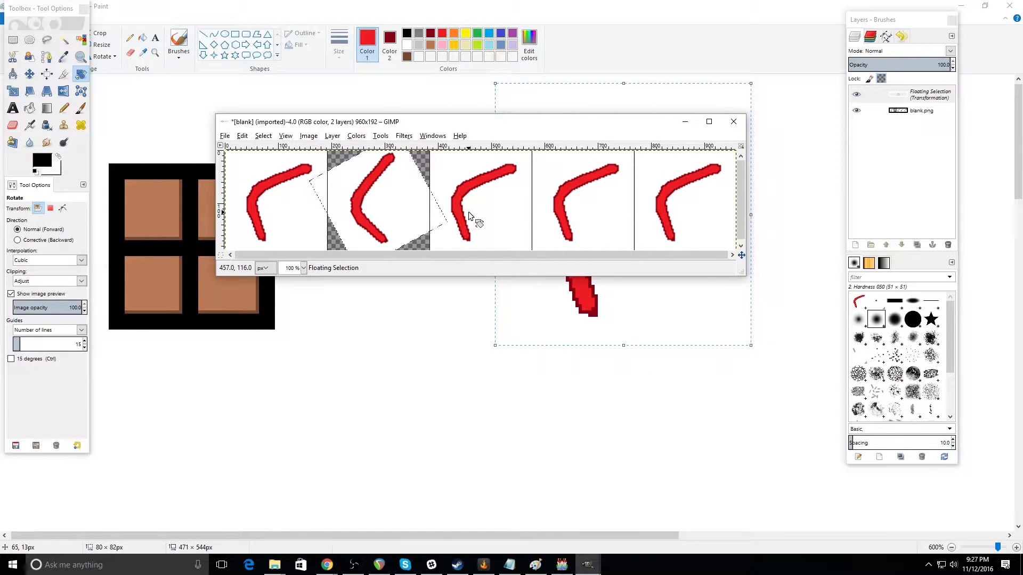
Step: Anchor the rotated floating drawing in the second cell to the sheet
{"action": "left_click", "coordinate": [12, 40]}
{"action": "left_click", "coordinate": [431, 151]}
{"action": "left_click_drag", "start_coordinate": [431, 151], "coordinate": [532, 257]}
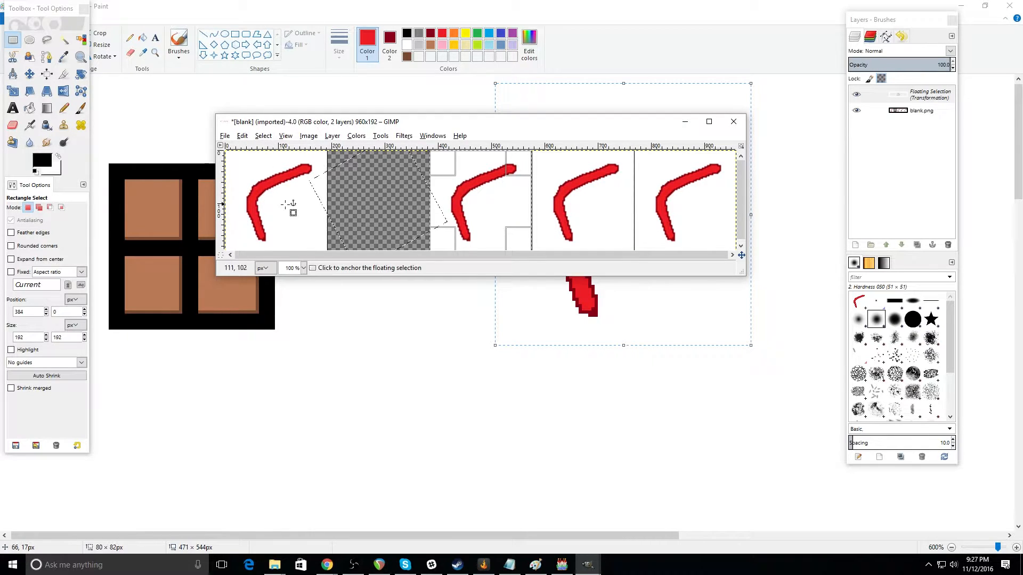
{"action": "left_click", "coordinate": [242, 136]}
{"action": "left_click", "coordinate": [281, 149]}
{"action": "left_click", "coordinate": [314, 220]}
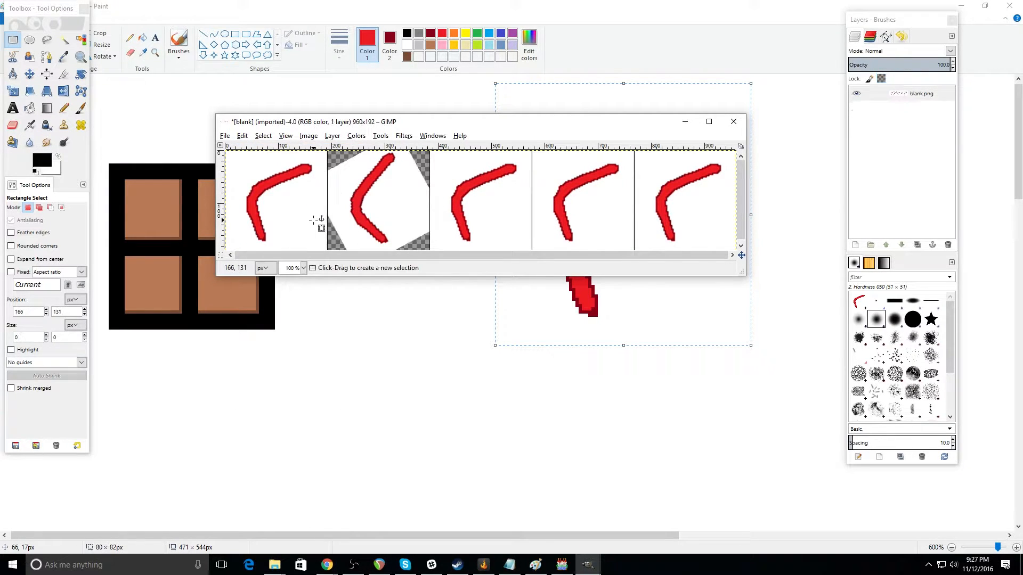
Step: Select the 192 × 192 px third cell, rotate it by about -143° and anchor it to the sheet
{"action": "left_click_drag", "start_coordinate": [430, 151], "coordinate": [534, 254]}
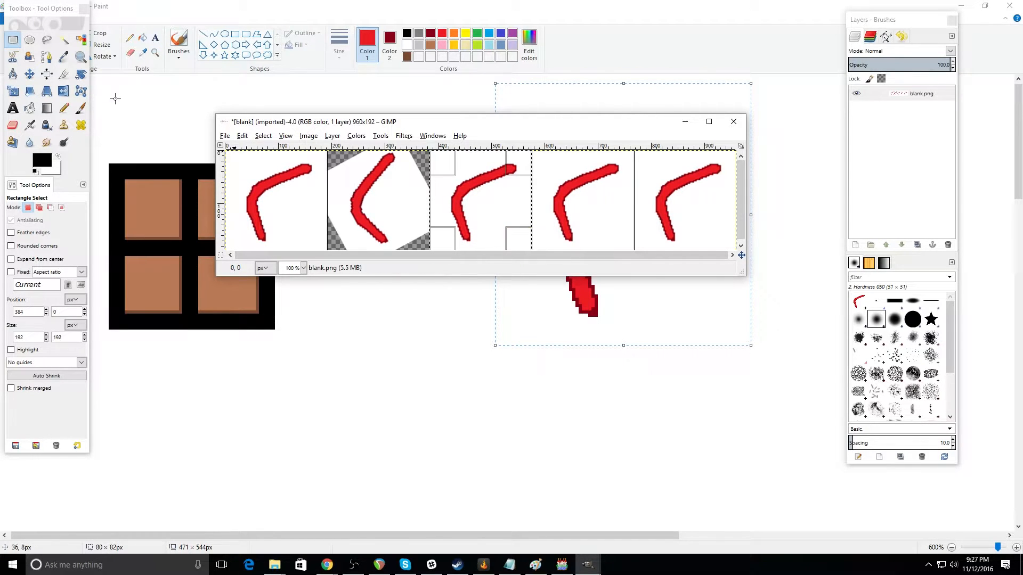
{"action": "left_click", "coordinate": [263, 137]}
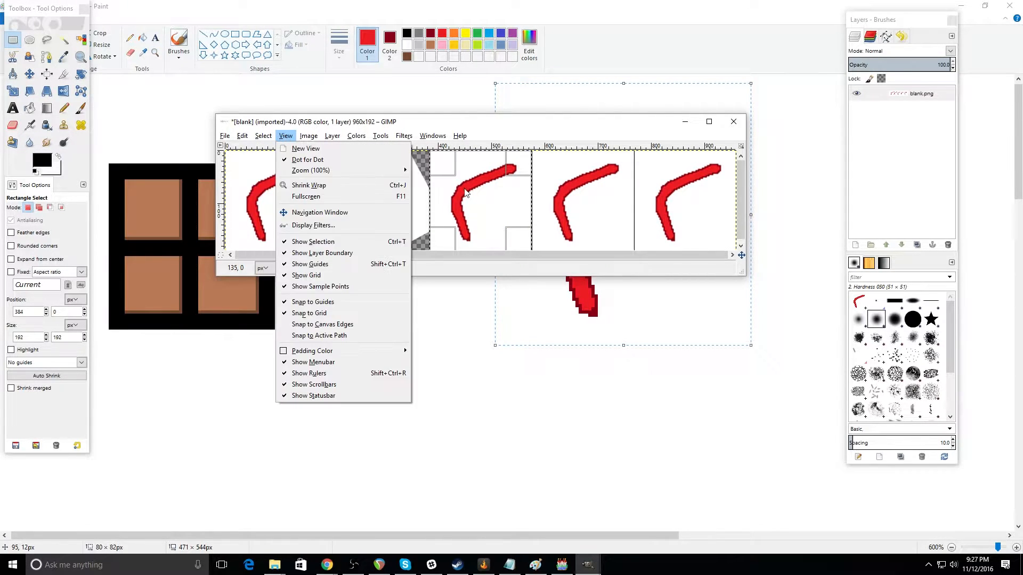
{"action": "right_click", "coordinate": [493, 205]}
{"action": "right_click", "coordinate": [490, 205]}
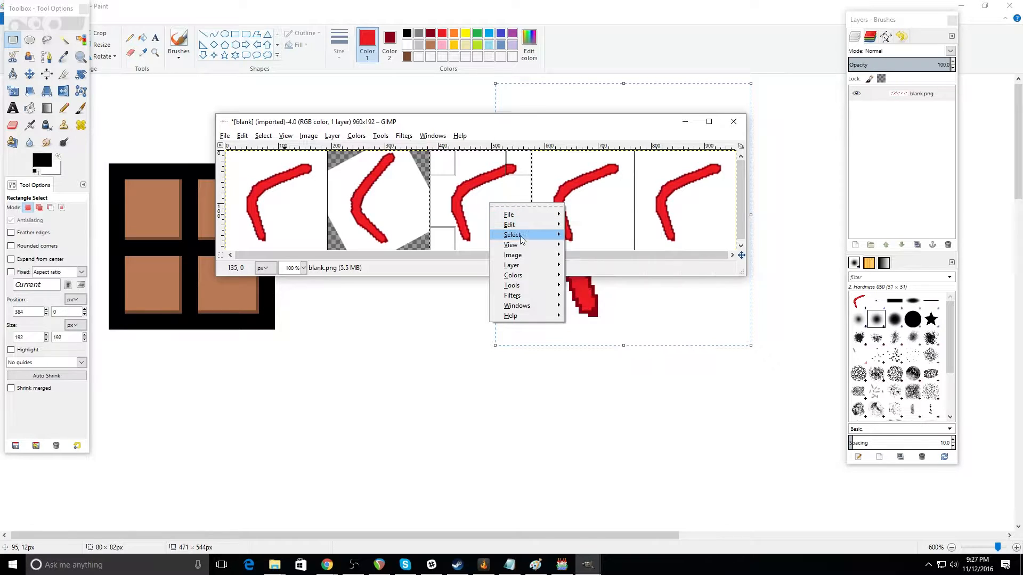
{"action": "mouse_move", "coordinate": [534, 259]}
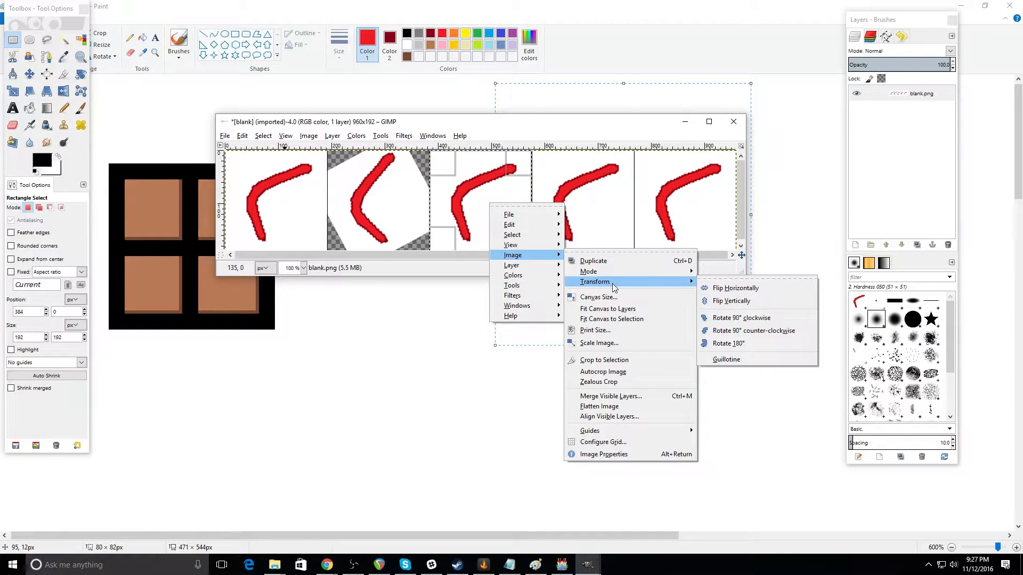
{"action": "left_click", "coordinate": [735, 281]}
{"action": "left_click", "coordinate": [81, 74]}
{"action": "left_click_drag", "start_coordinate": [473, 192], "coordinate": [476, 248]}
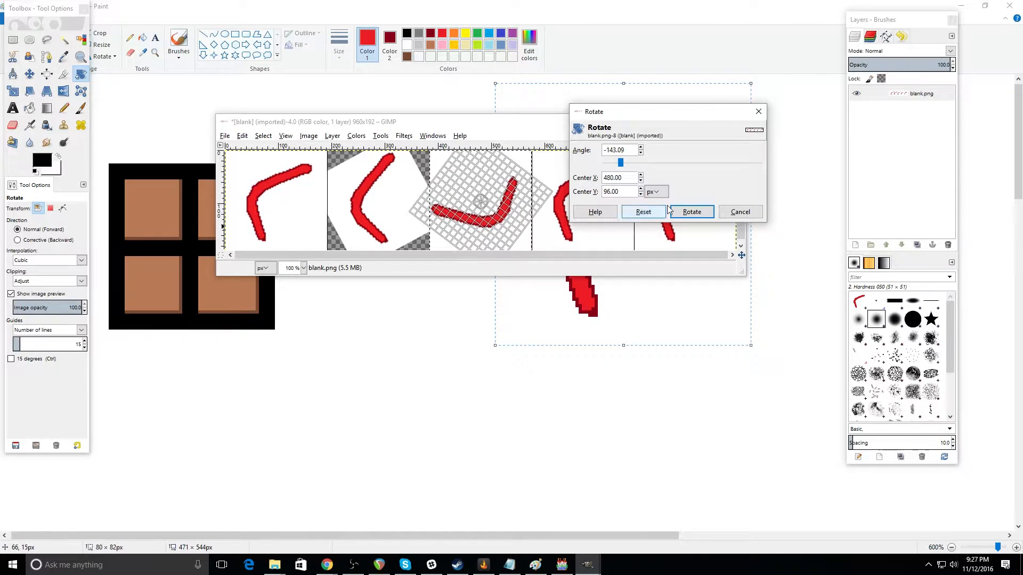
{"action": "left_click", "coordinate": [691, 212]}
{"action": "left_click", "coordinate": [474, 194]}
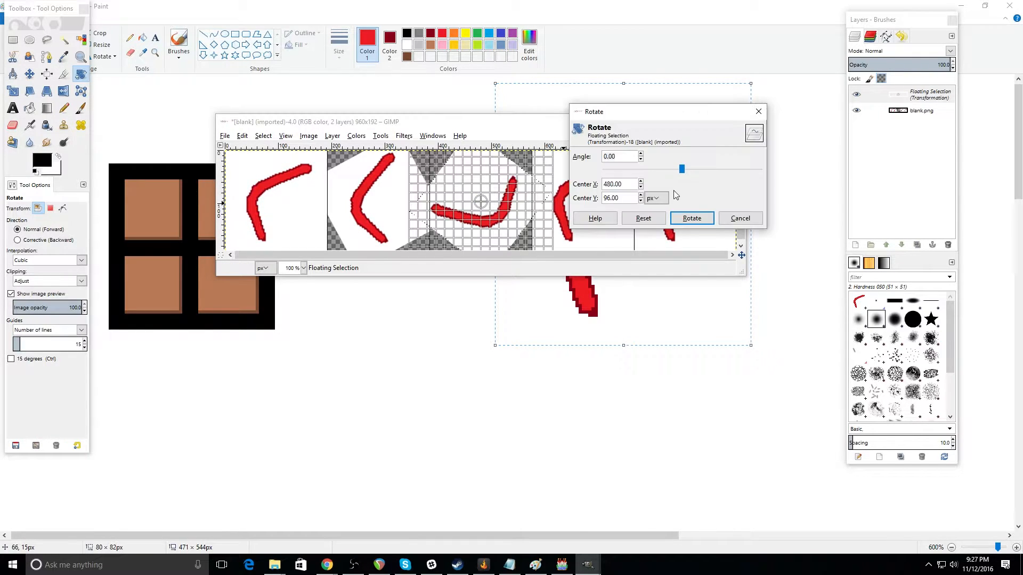
{"action": "left_click", "coordinate": [691, 219]}
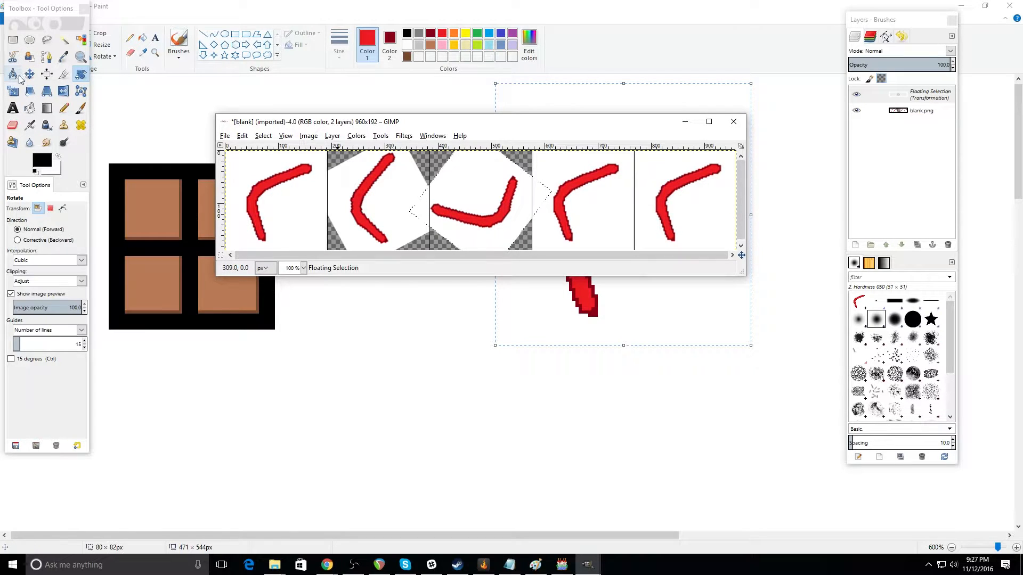
{"action": "left_click", "coordinate": [13, 40]}
{"action": "left_click", "coordinate": [531, 161]}
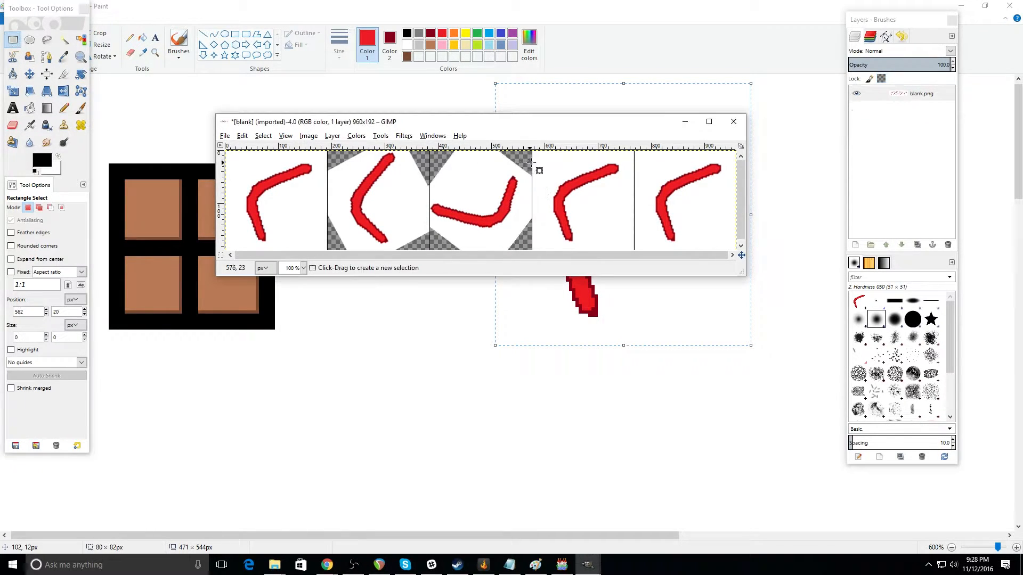
Step: Select the 192 × 192 px fourth cell, rotate its drawing so the bend points right, and anchor it
{"action": "left_click_drag", "start_coordinate": [534, 151], "coordinate": [634, 252]}
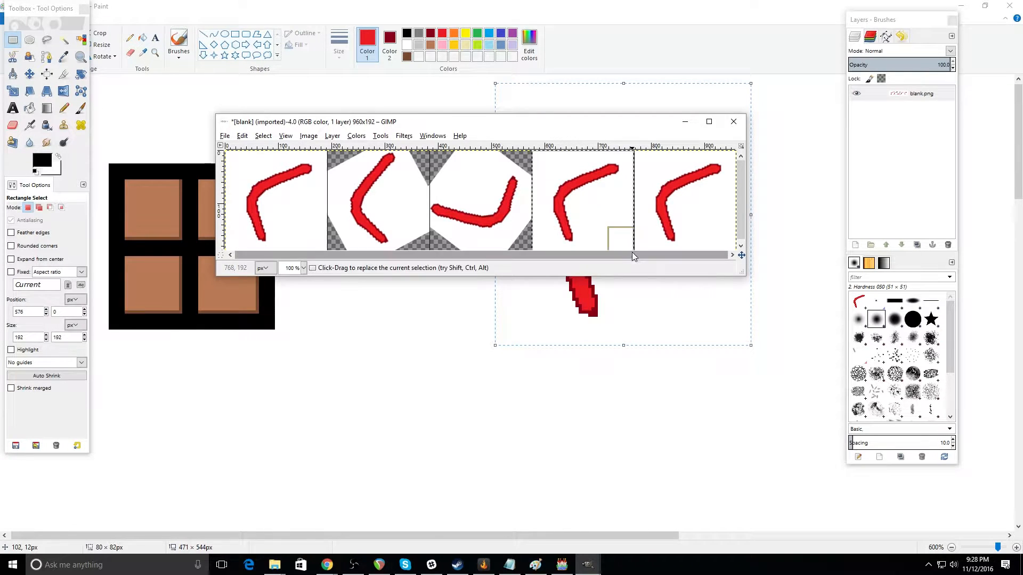
{"action": "right_click", "coordinate": [585, 210]}
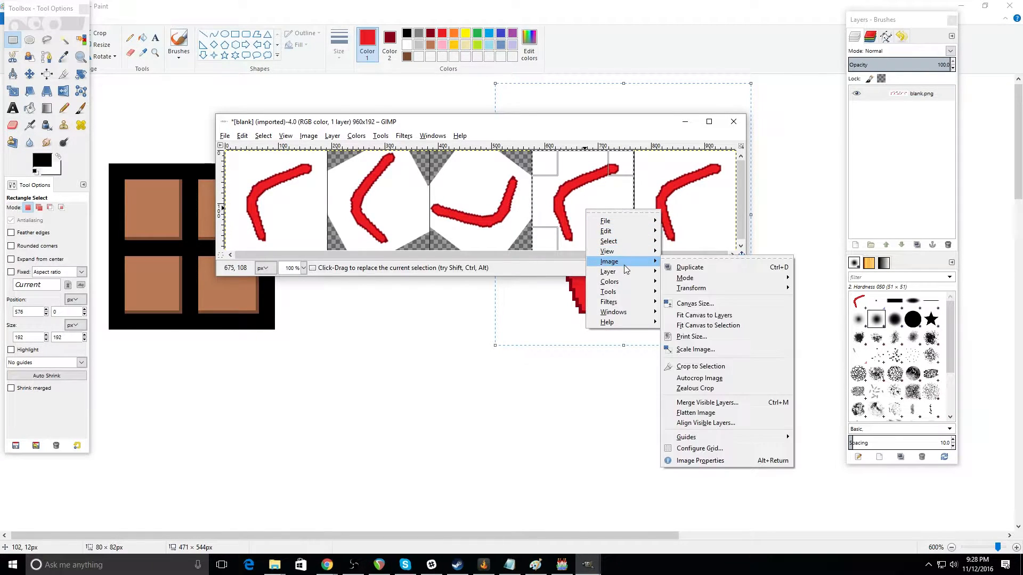
{"action": "left_click", "coordinate": [81, 74]}
{"action": "left_click", "coordinate": [81, 74]}
{"action": "left_click_drag", "start_coordinate": [603, 195], "coordinate": [672, 249]}
{"action": "left_click", "coordinate": [692, 212]}
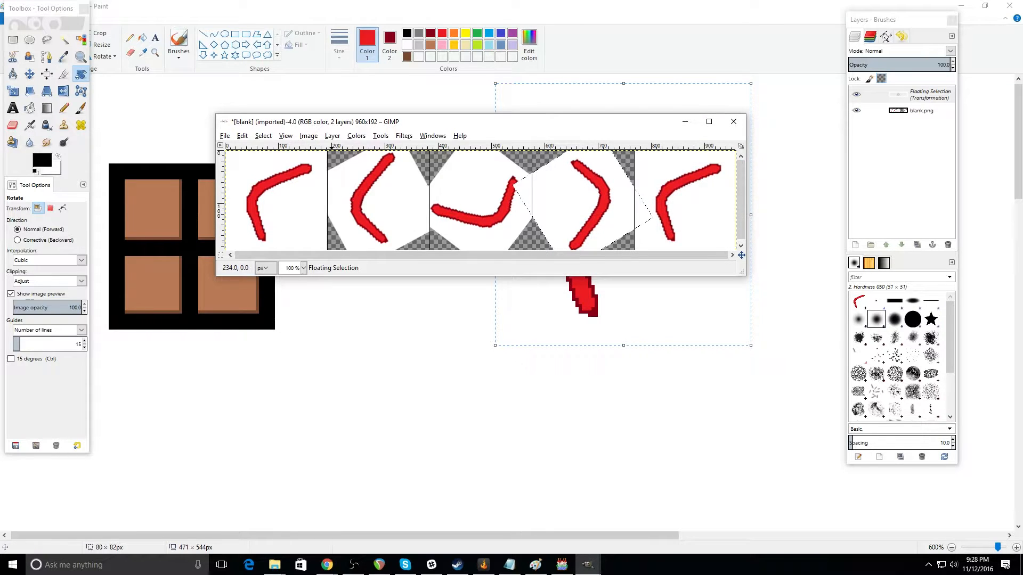
{"action": "key", "text": "r"}
{"action": "left_click", "coordinate": [539, 239]}
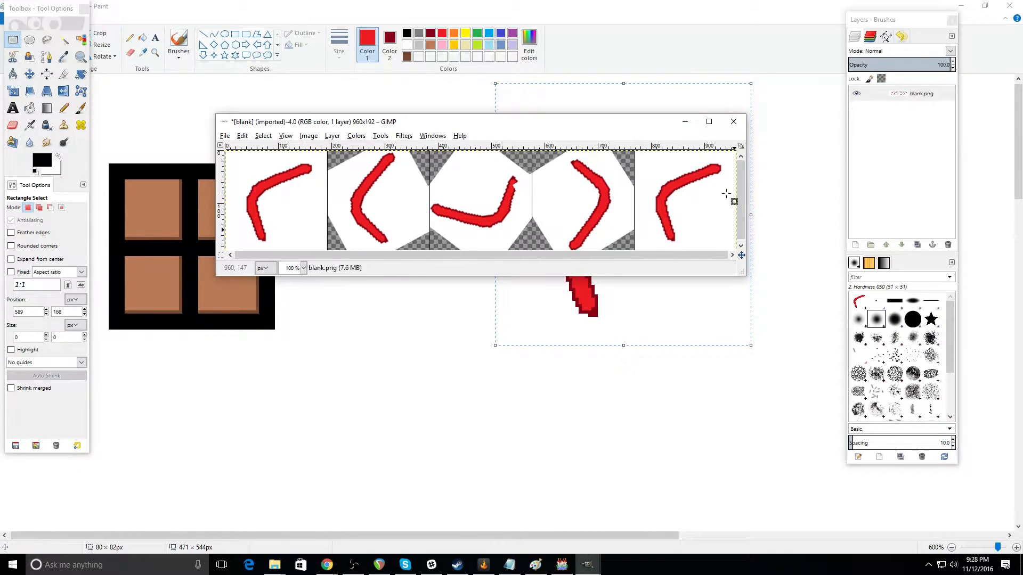
Step: Select the fifth 192 × 192 px cell of the sheet and rotate its drawing by about 31°
{"action": "left_click_drag", "start_coordinate": [634, 151], "coordinate": [742, 258]}
{"action": "left_click", "coordinate": [80, 74]}
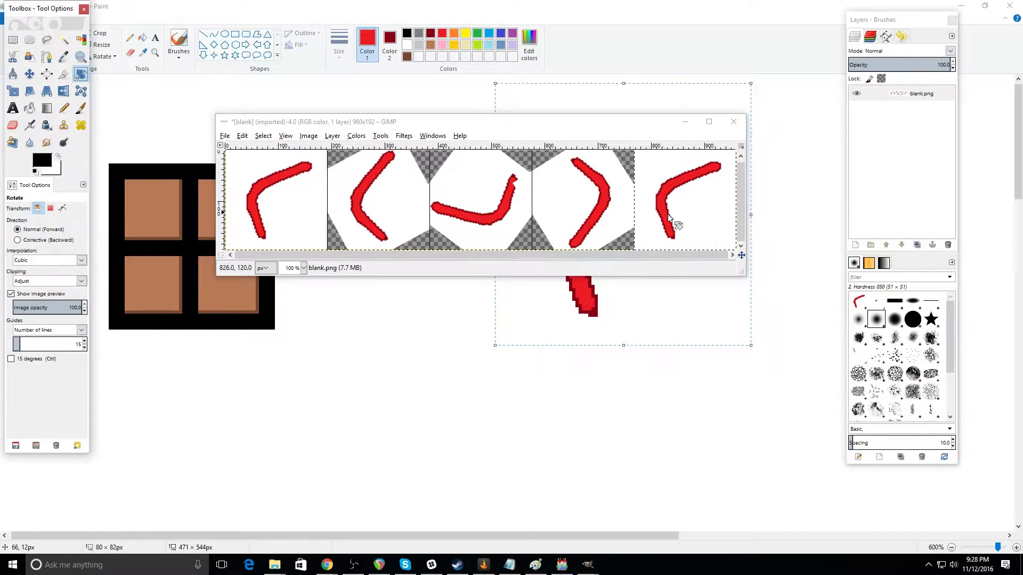
{"action": "left_click_drag", "start_coordinate": [676, 190], "coordinate": [661, 212]}
{"action": "left_click_drag", "start_coordinate": [707, 255], "coordinate": [792, 145]}
{"action": "left_click_drag", "start_coordinate": [668, 112], "coordinate": [219, 57]}
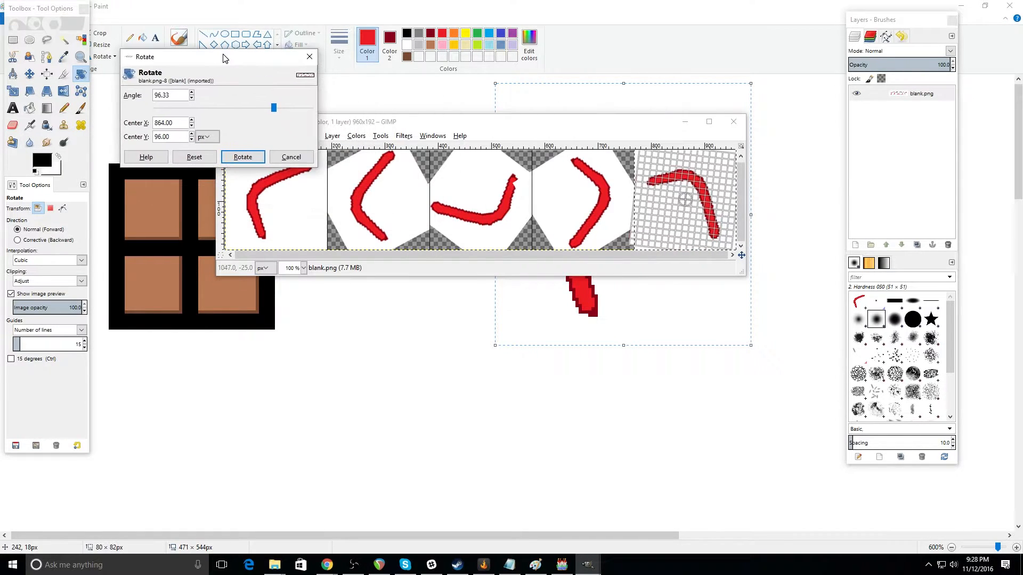
{"action": "left_click_drag", "start_coordinate": [664, 180], "coordinate": [653, 214]}
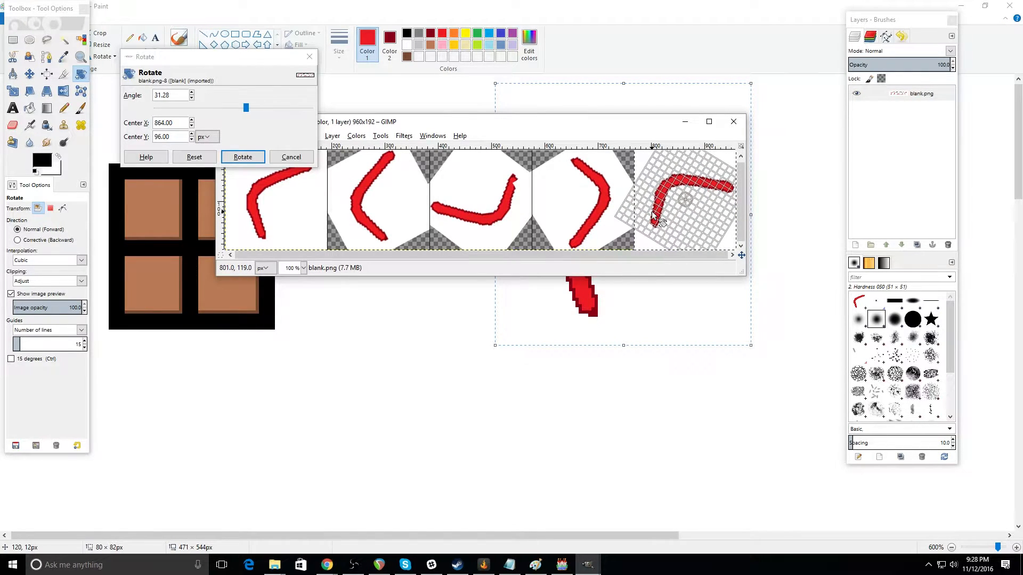
{"action": "left_click", "coordinate": [242, 157]}
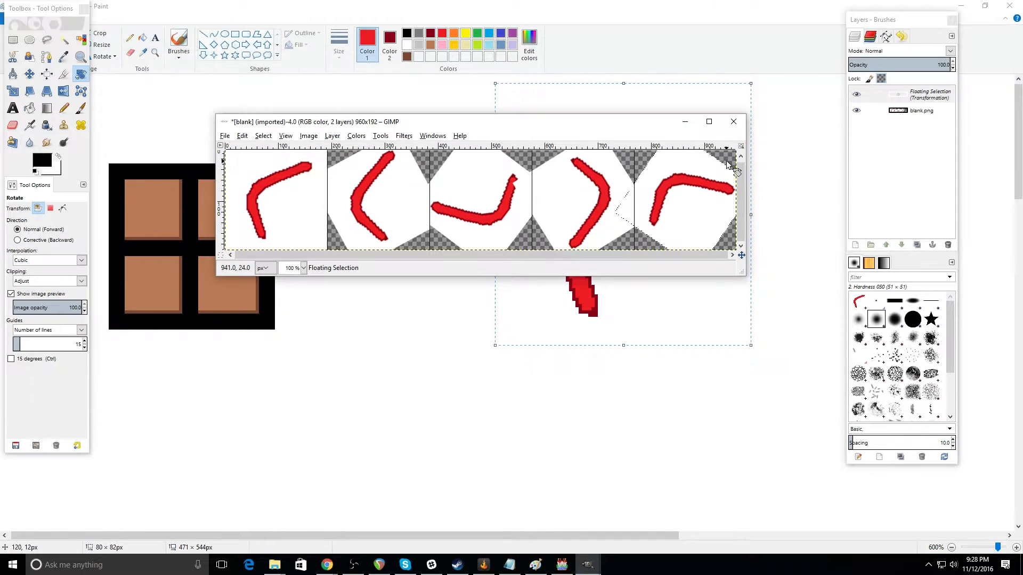
Step: Anchor the rotated cell, delete the white background selected by color, and overwrite blank.png
{"action": "left_click", "coordinate": [80, 38]}
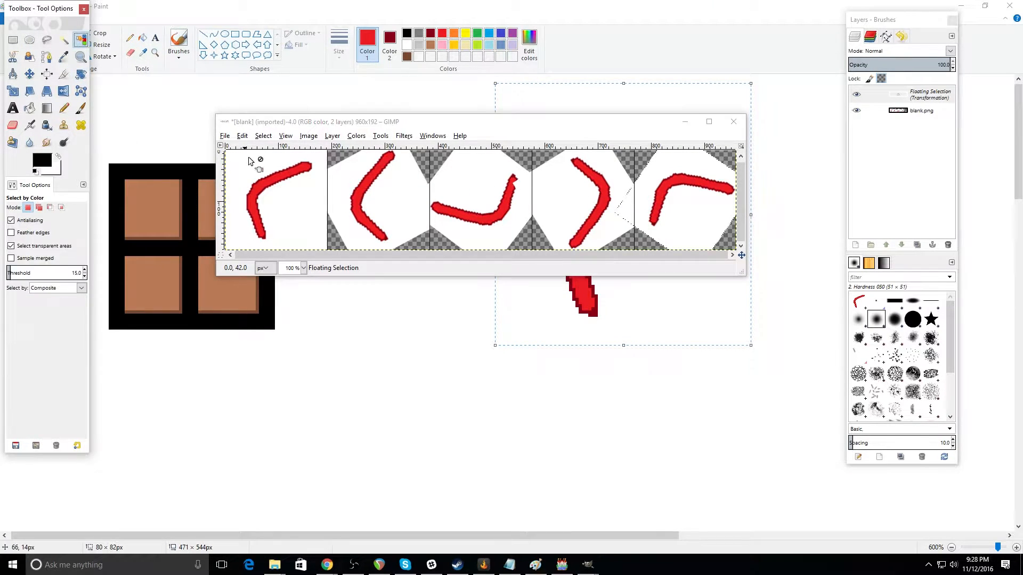
{"action": "left_click", "coordinate": [327, 232]}
{"action": "left_click", "coordinate": [342, 198]}
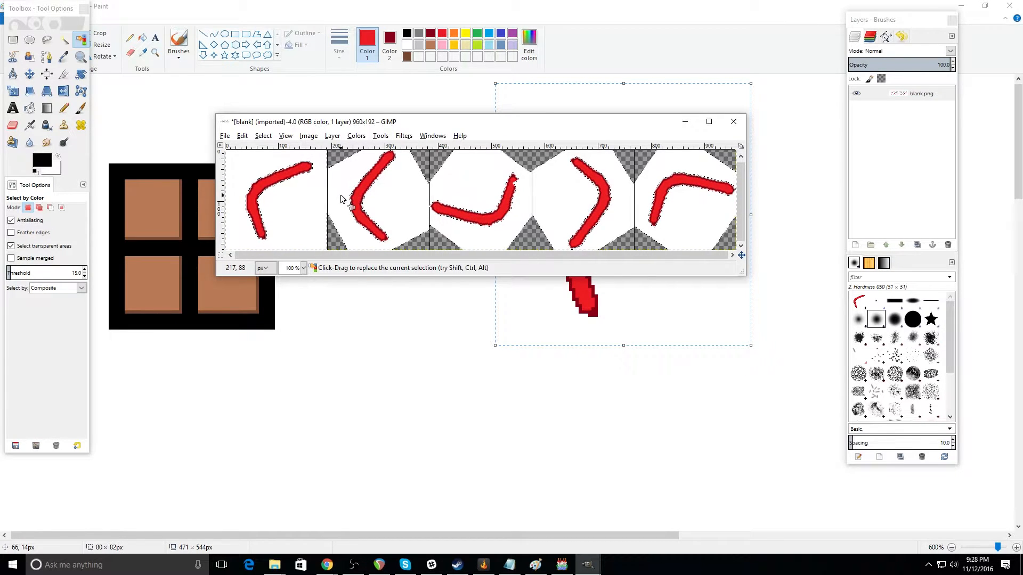
{"action": "key", "text": "Delete"}
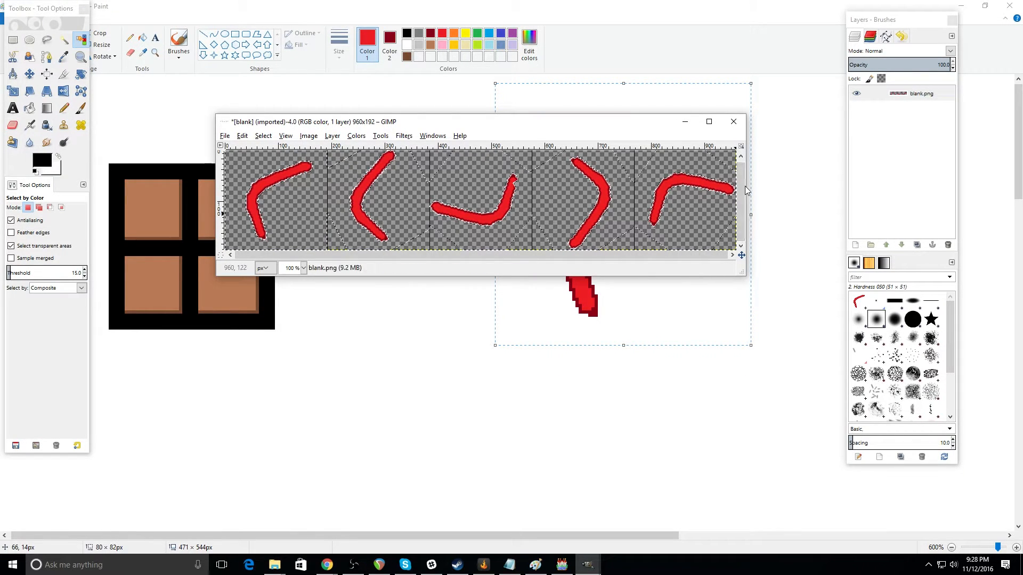
{"action": "left_click", "coordinate": [225, 135]}
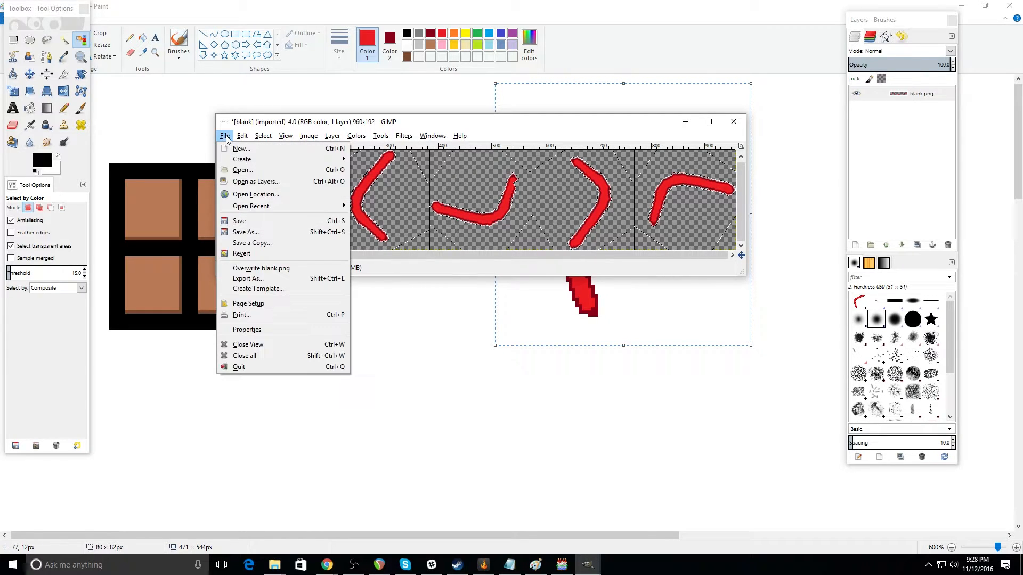
{"action": "left_click", "coordinate": [266, 269]}
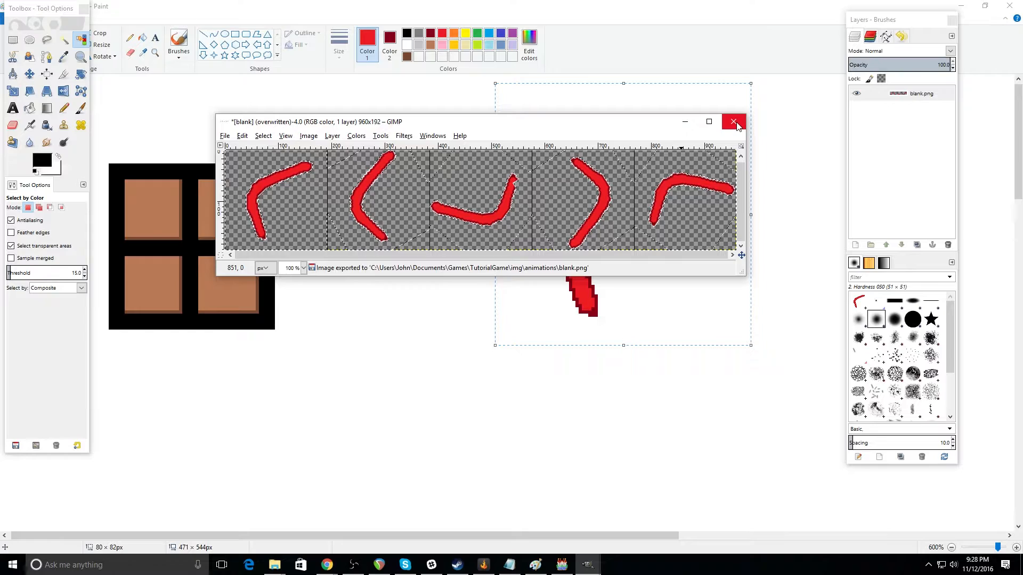
Step: Switch to RPG Maker MV and raise the maximum number of animations in the database to 111
{"action": "left_click", "coordinate": [568, 568]}
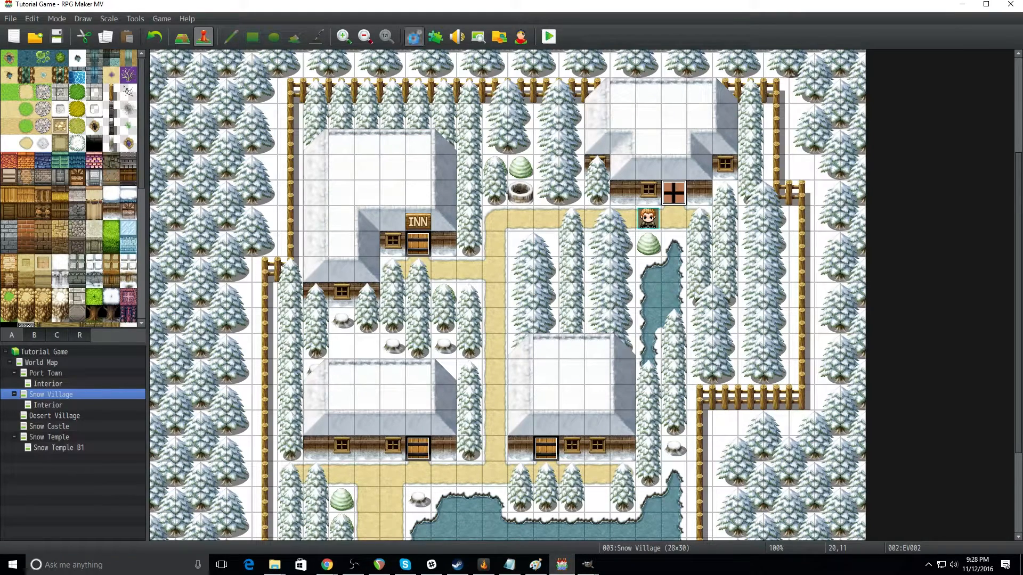
{"action": "key", "text": "F9"}
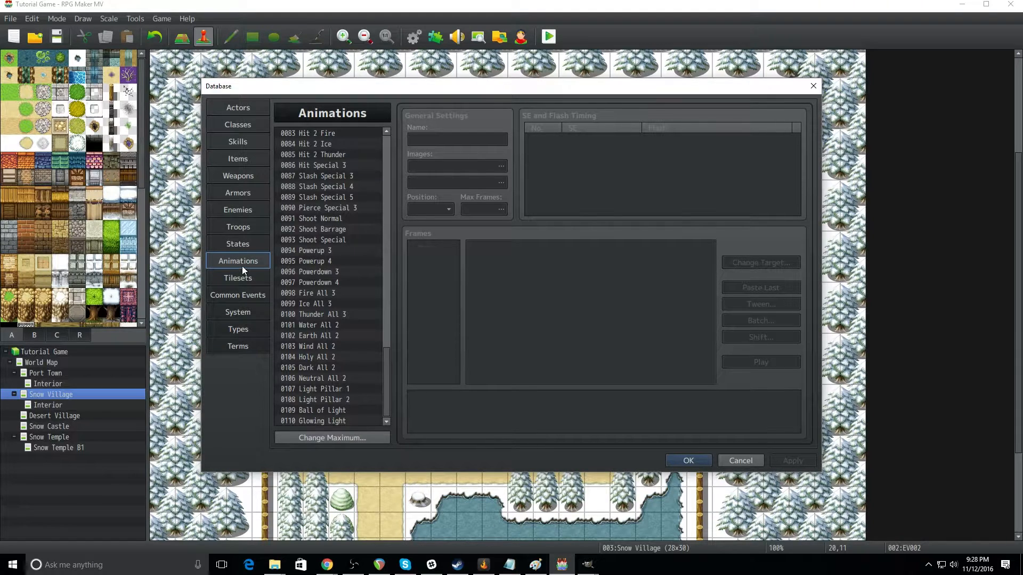
{"action": "left_click_drag", "start_coordinate": [385, 257], "coordinate": [388, 324]}
{"action": "left_click_drag", "start_coordinate": [384, 207], "coordinate": [404, 432]}
{"action": "left_click", "coordinate": [353, 437]}
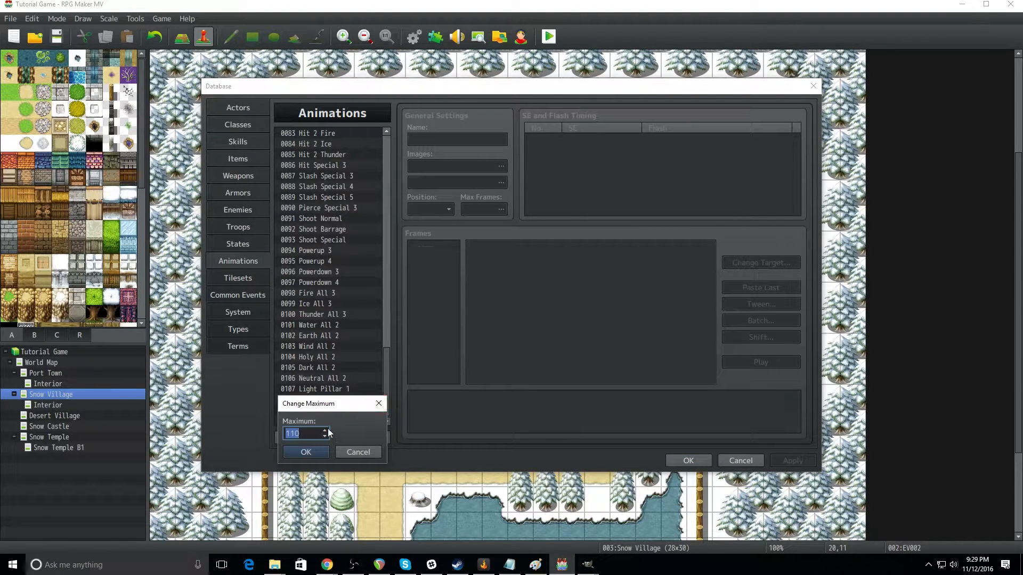
{"action": "left_click", "coordinate": [321, 449]}
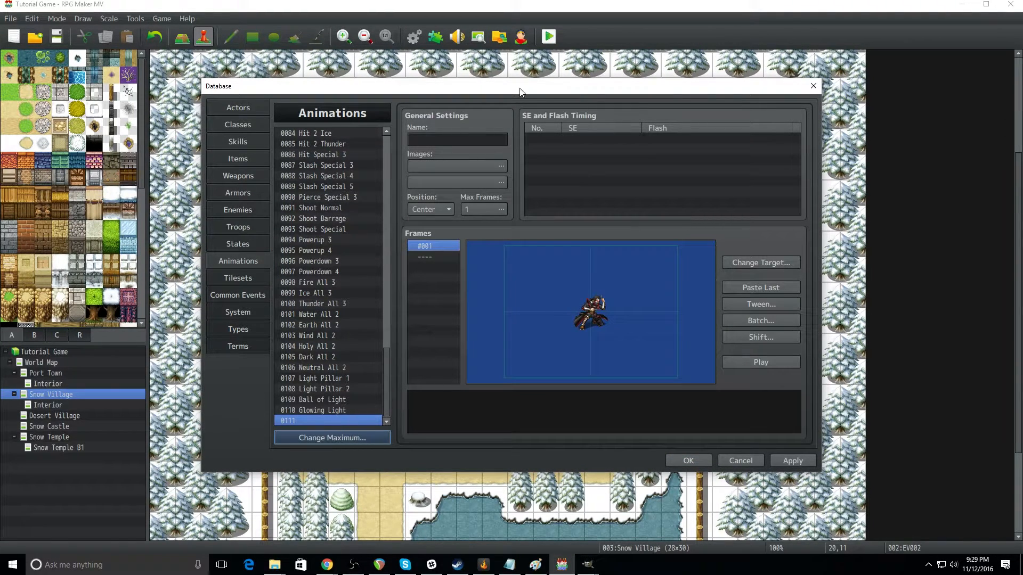
Step: Name animation 0111 RedBoom and assign blank as its first image
{"action": "left_click", "coordinate": [435, 139]}
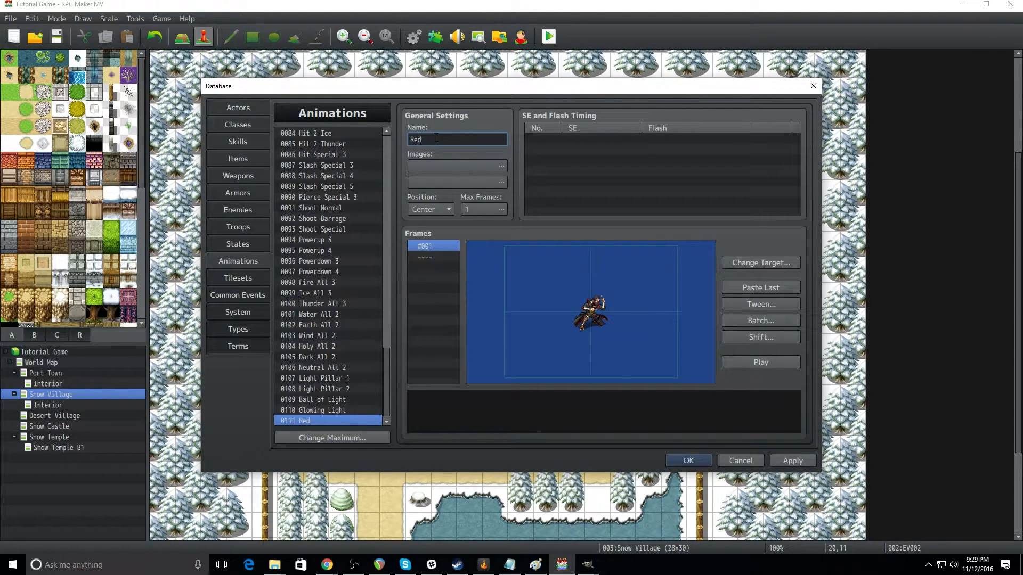
{"action": "type", "text": "dBoom"}
{"action": "left_click", "coordinate": [457, 167]}
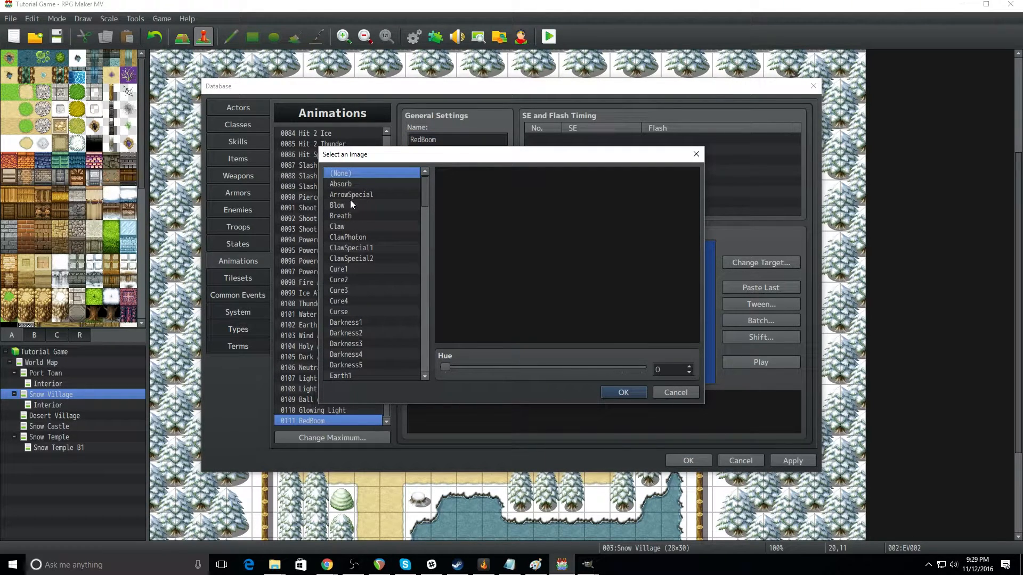
{"action": "scroll", "coordinate": [406, 273], "scroll_direction": "down", "scroll_amount": 9}
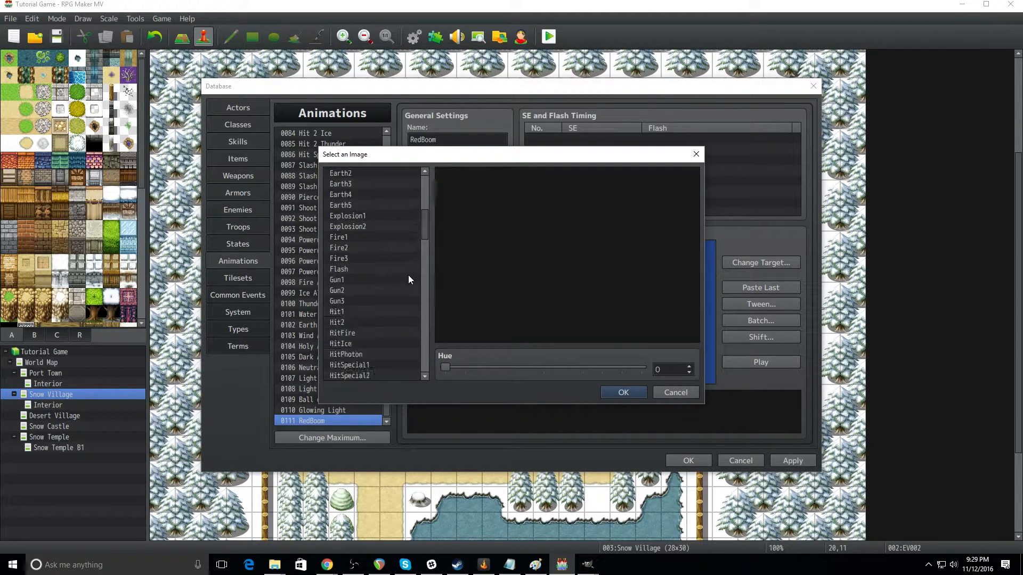
{"action": "left_click_drag", "start_coordinate": [423, 220], "coordinate": [429, 357]}
{"action": "left_click", "coordinate": [372, 376]}
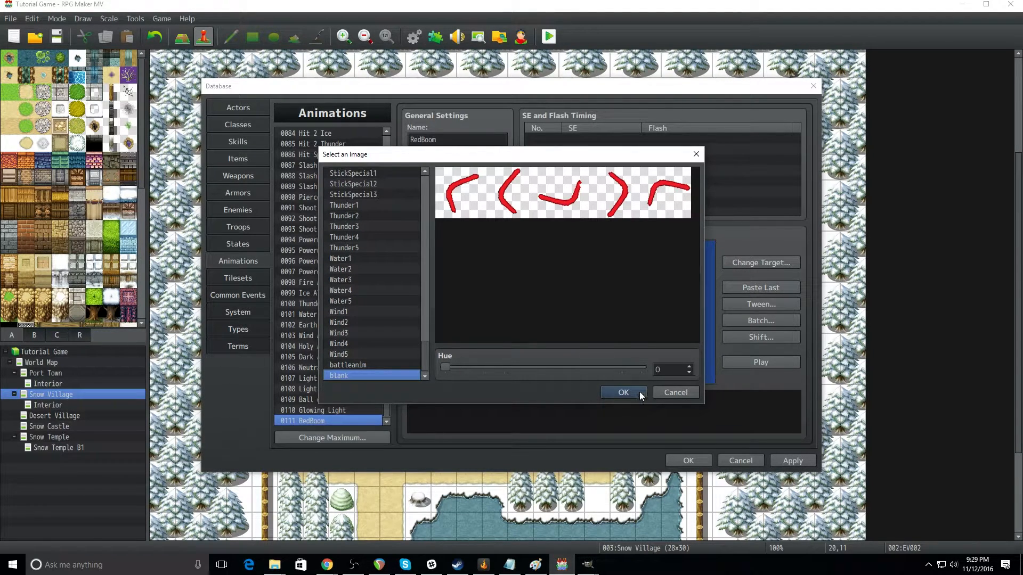
{"action": "left_click", "coordinate": [623, 393]}
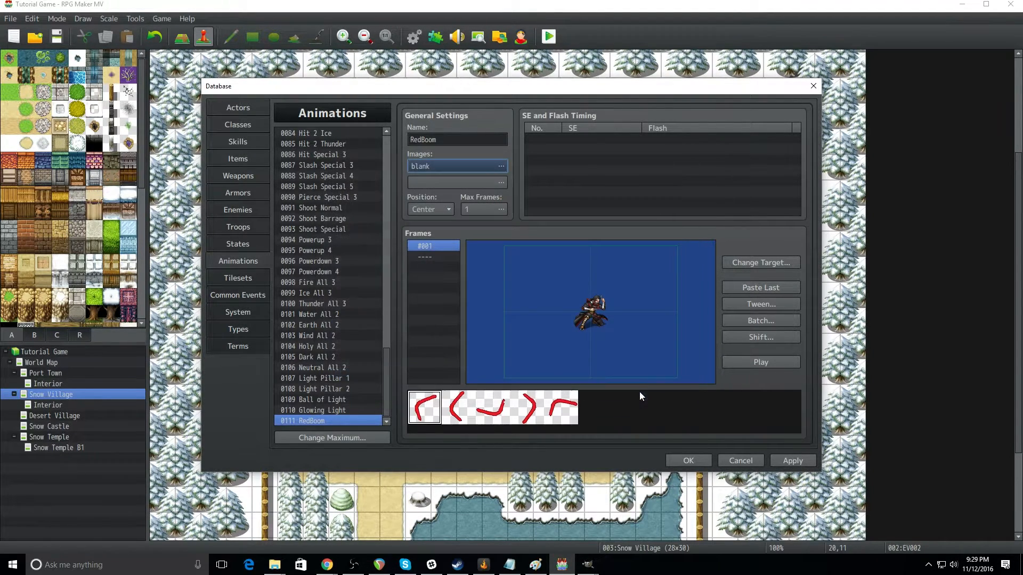
Step: Set the RedBoom animation's maximum frames to 5
{"action": "left_click", "coordinate": [500, 209]}
{"action": "type", "text": "5"}
{"action": "left_click", "coordinate": [478, 216]}
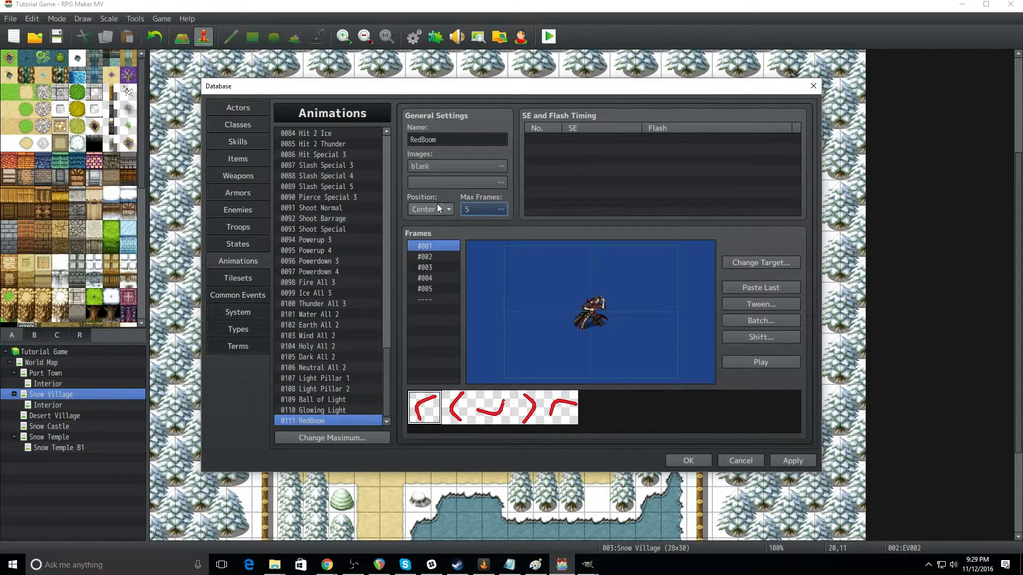
Step: Assign Slash as the second image of the RedBoom animation
{"action": "left_click", "coordinate": [501, 183]}
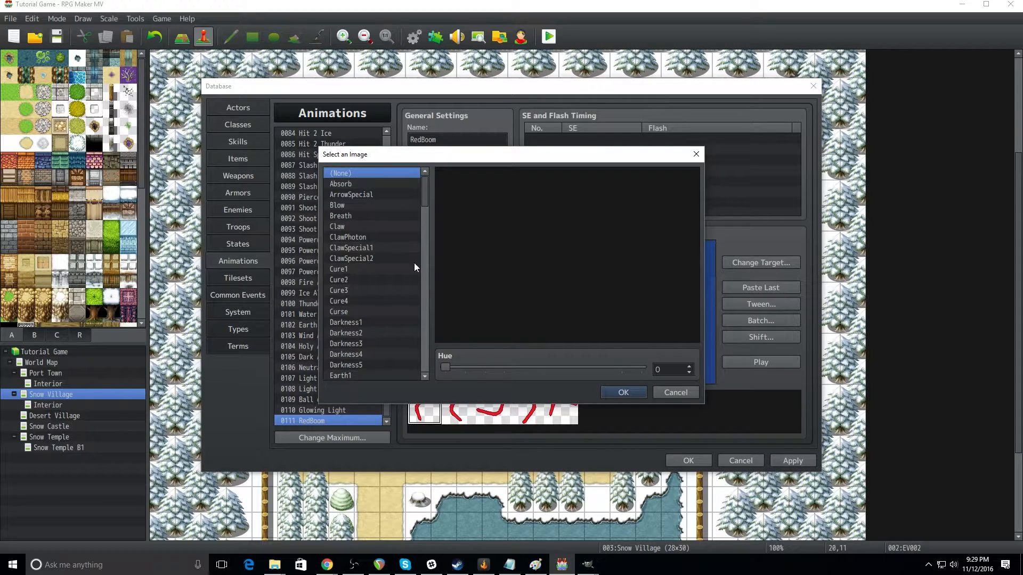
{"action": "left_click", "coordinate": [389, 288]}
{"action": "left_click", "coordinate": [370, 258]}
{"action": "left_click", "coordinate": [371, 228]}
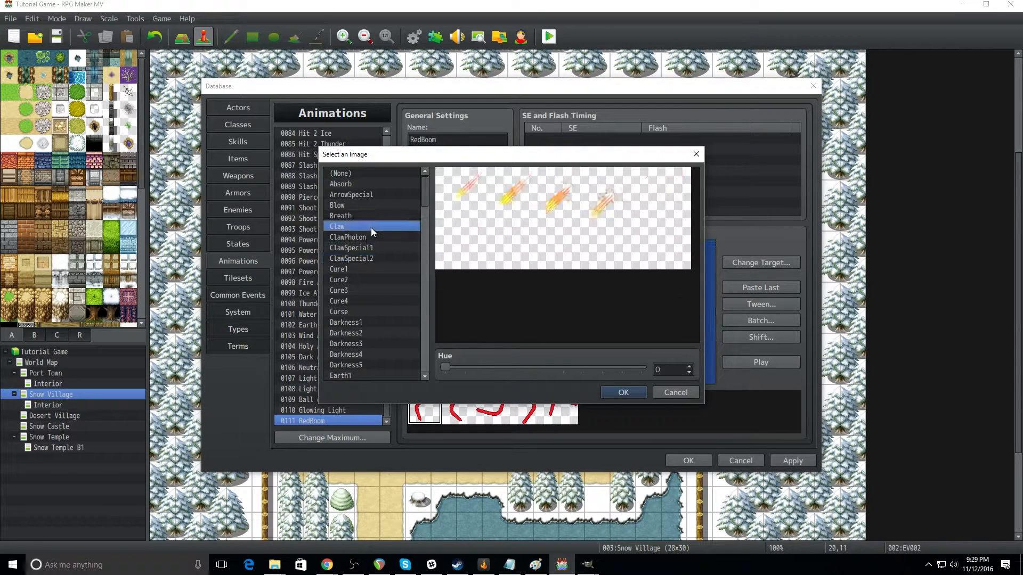
{"action": "scroll", "coordinate": [384, 289], "scroll_direction": "down", "scroll_amount": 13}
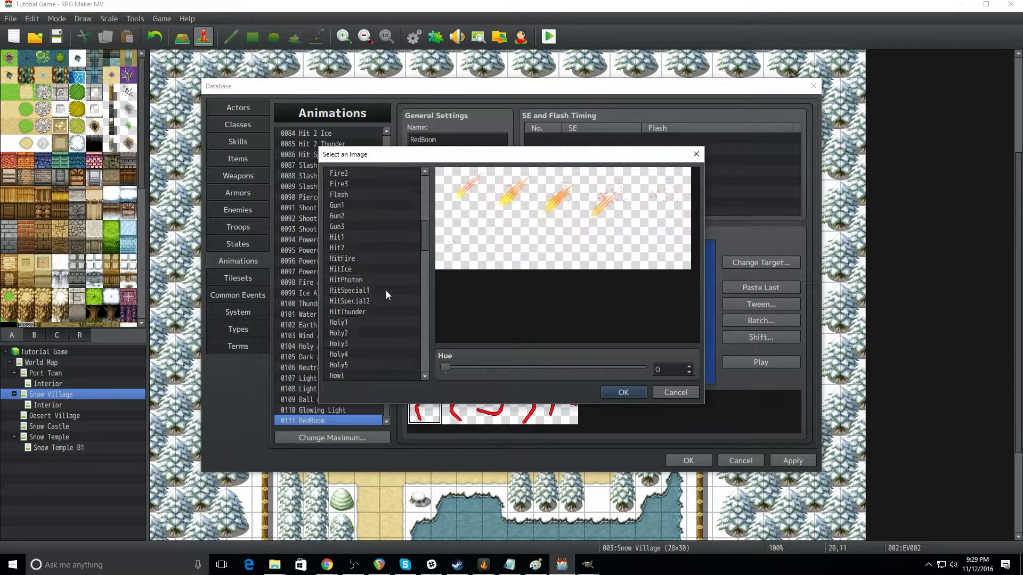
{"action": "scroll", "coordinate": [386, 291], "scroll_direction": "down", "scroll_amount": 9}
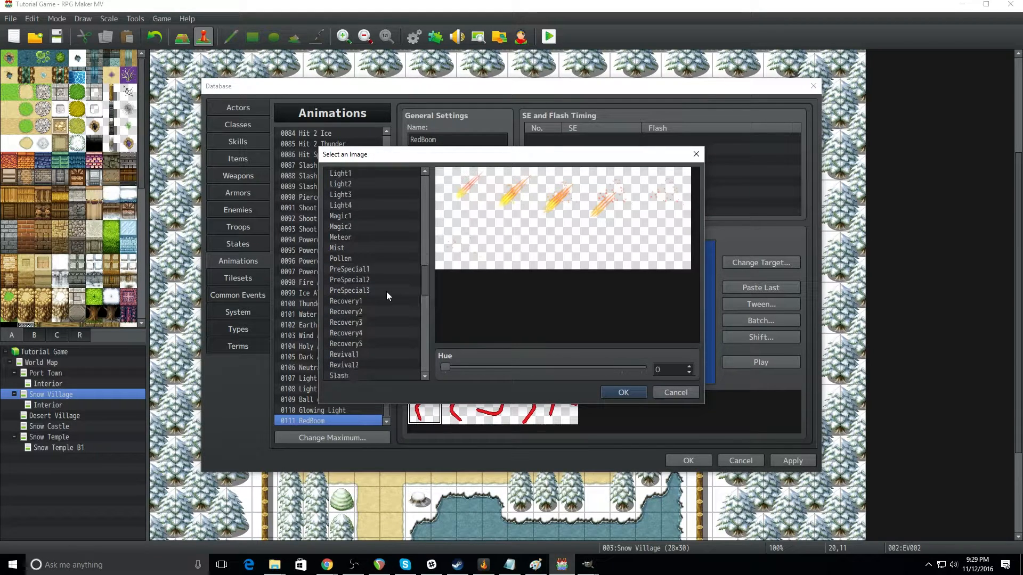
{"action": "scroll", "coordinate": [385, 292], "scroll_direction": "down", "scroll_amount": 1}
{"action": "left_click", "coordinate": [357, 323]}
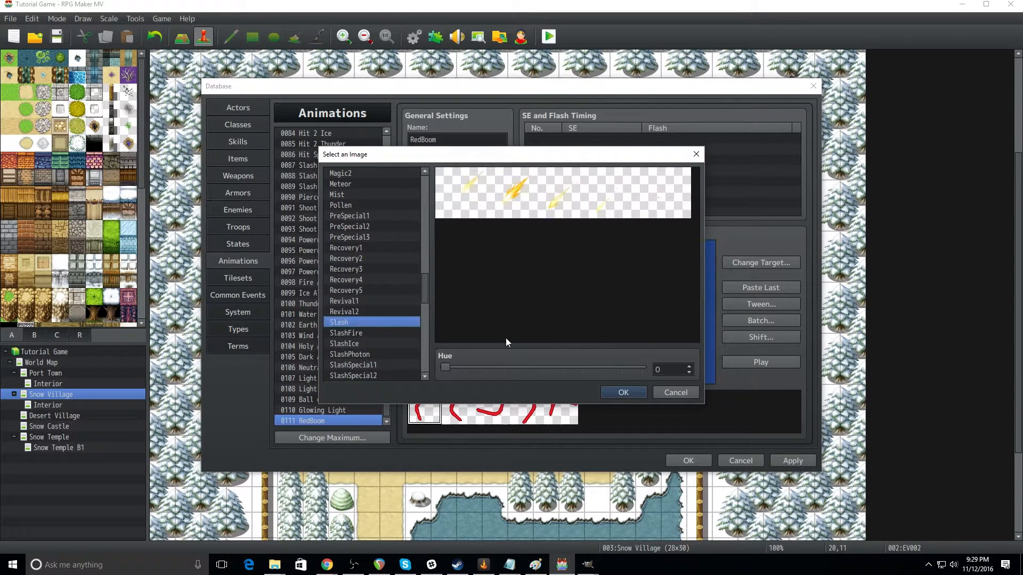
{"action": "left_click", "coordinate": [623, 393]}
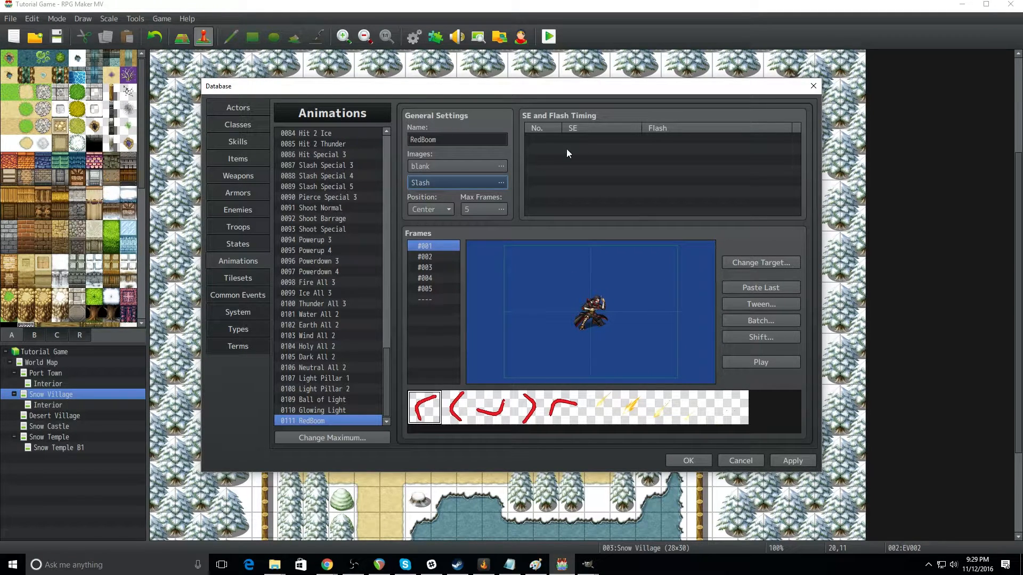
Step: Place the first Slash pattern over the target in frame #001 at about (-4, -4)
{"action": "left_click", "coordinate": [424, 409]}
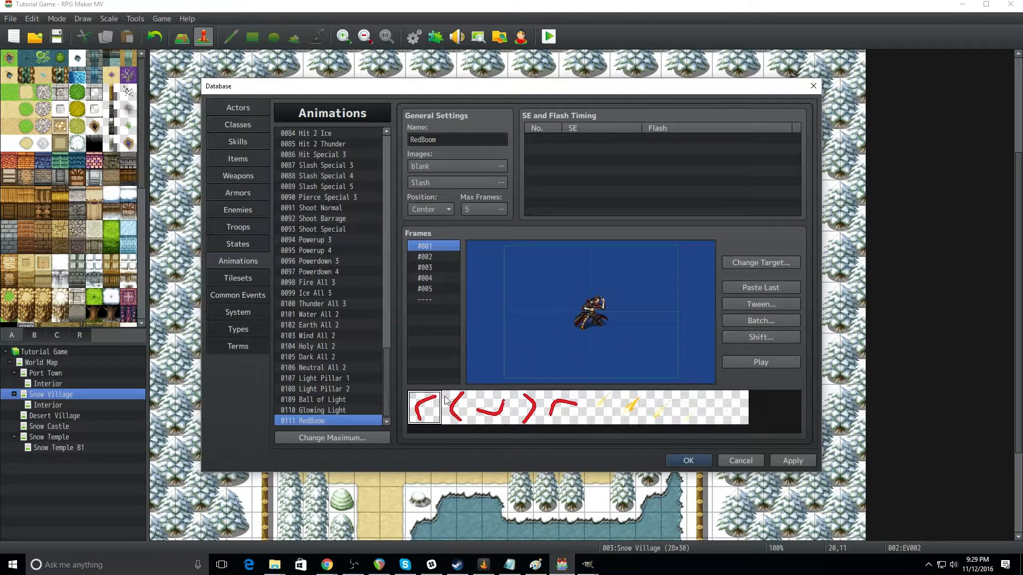
{"action": "left_click", "coordinate": [595, 408]}
{"action": "left_click", "coordinate": [589, 310]}
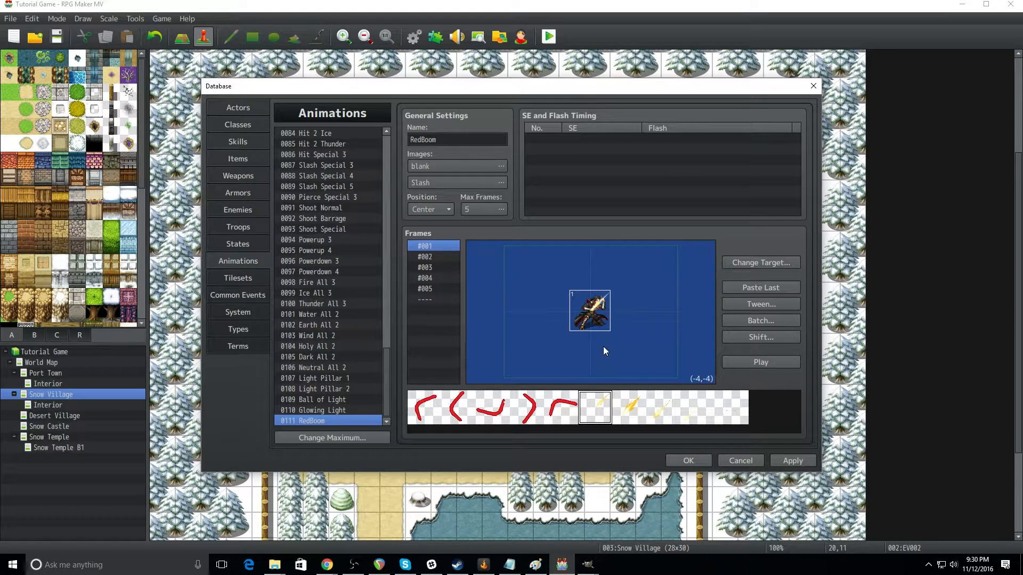
Step: Set the scale of the placed Slash cell in frame #001 to 115%
{"action": "right_click", "coordinate": [593, 312]}
{"action": "left_click", "coordinate": [614, 332]}
{"action": "left_click_drag", "start_coordinate": [610, 261], "coordinate": [587, 154]}
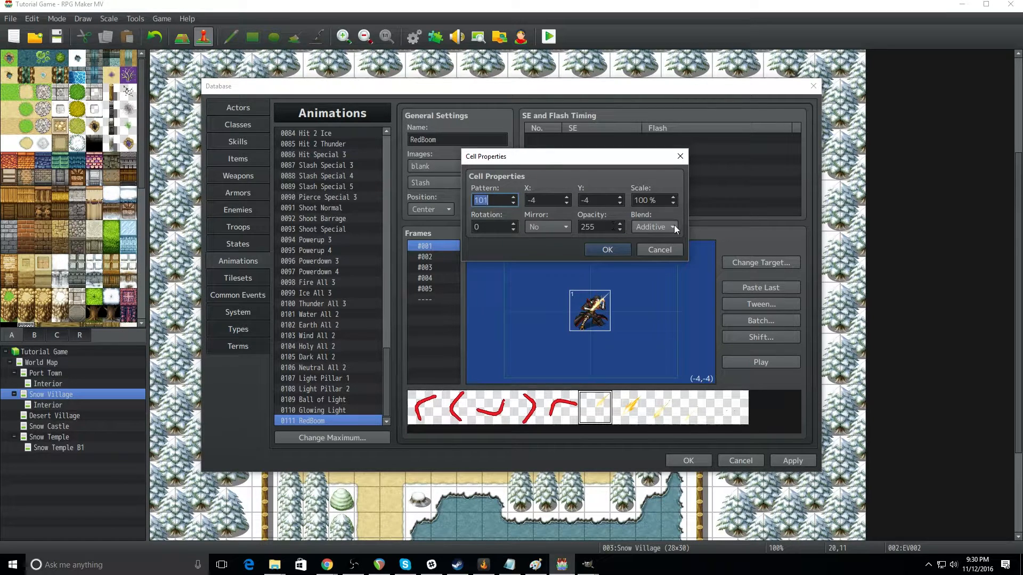
{"action": "double_click", "coordinate": [646, 201]}
{"action": "type", "text": "115"}
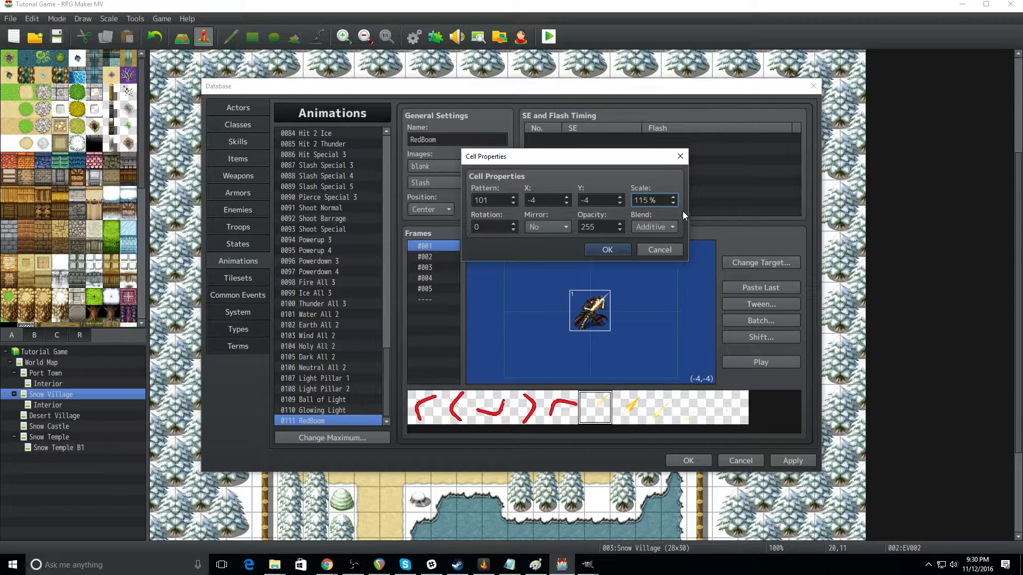
{"action": "left_click", "coordinate": [607, 250]}
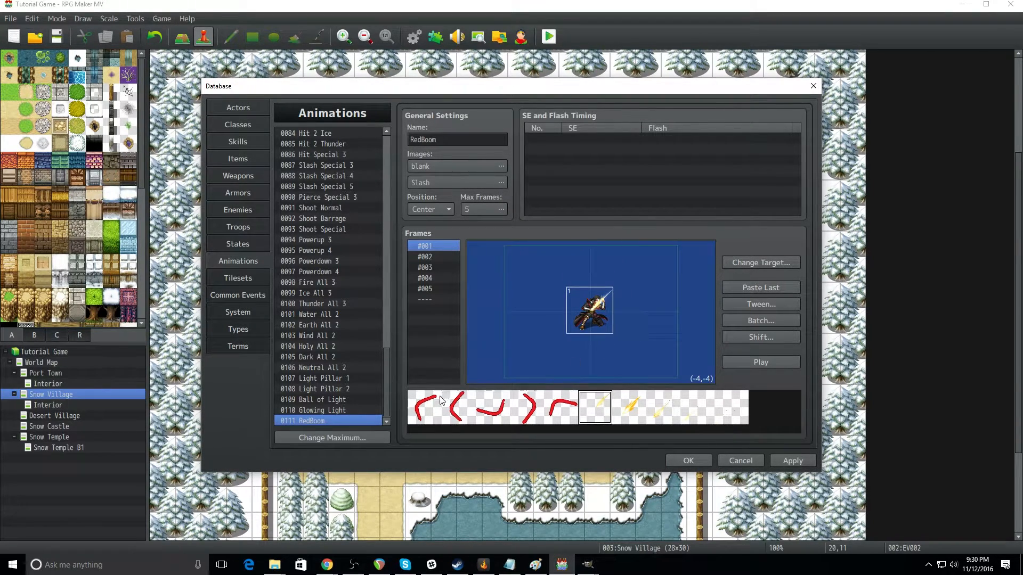
Step: Place the first red curve pattern in frame #001 and move it over the target to about (11, -6)
{"action": "left_click", "coordinate": [424, 408]}
{"action": "double_click", "coordinate": [591, 303]}
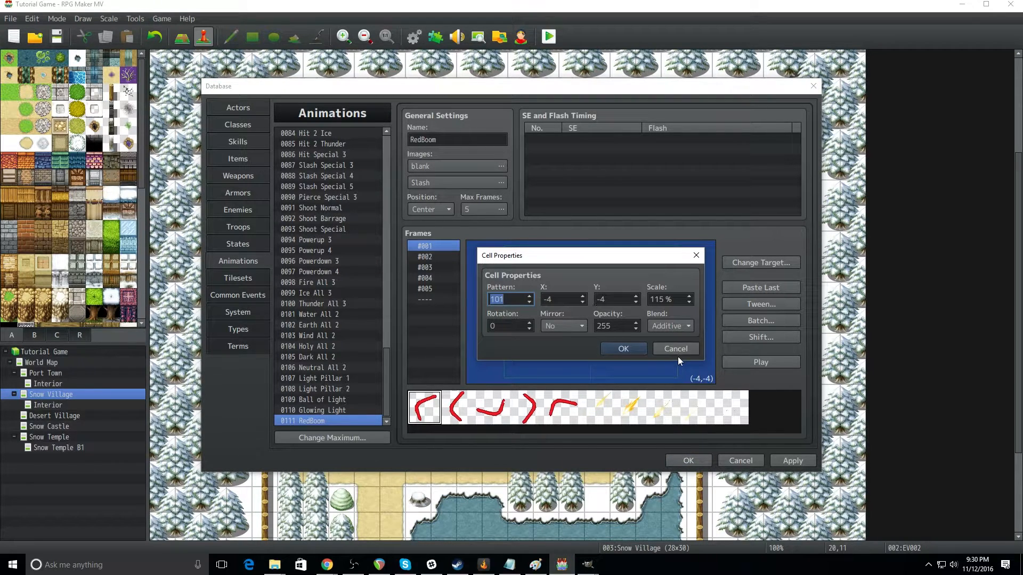
{"action": "left_click", "coordinate": [671, 351]}
{"action": "left_click", "coordinate": [522, 279]}
{"action": "left_click_drag", "start_coordinate": [522, 280], "coordinate": [594, 319]}
Step: Set the opacity of the red curve cell in frame #001 to 0
{"action": "right_click", "coordinate": [594, 319]}
{"action": "left_click", "coordinate": [622, 331]}
{"action": "left_click_drag", "start_coordinate": [625, 327], "coordinate": [572, 328]}
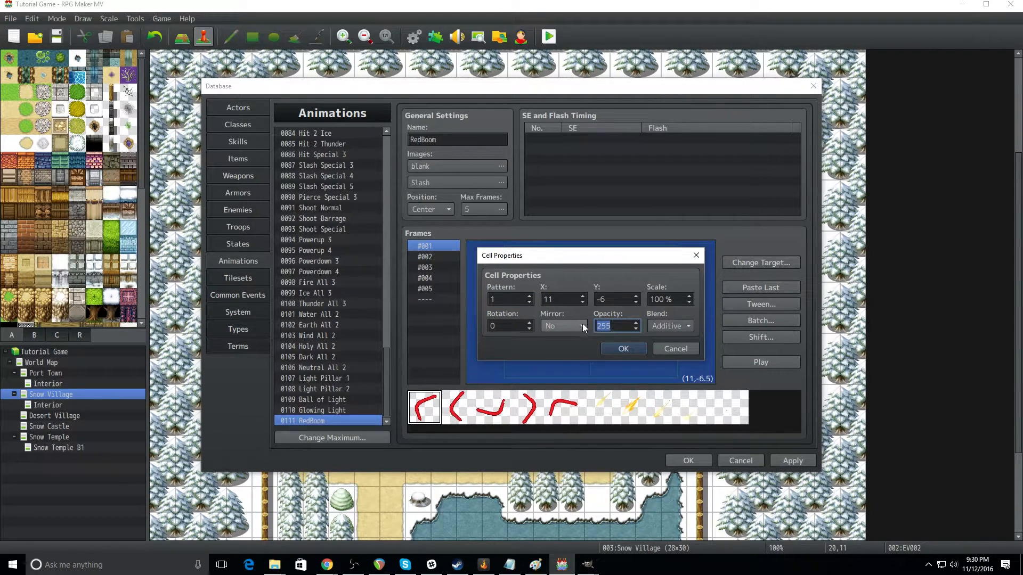
{"action": "left_click_drag", "start_coordinate": [620, 260], "coordinate": [609, 171]}
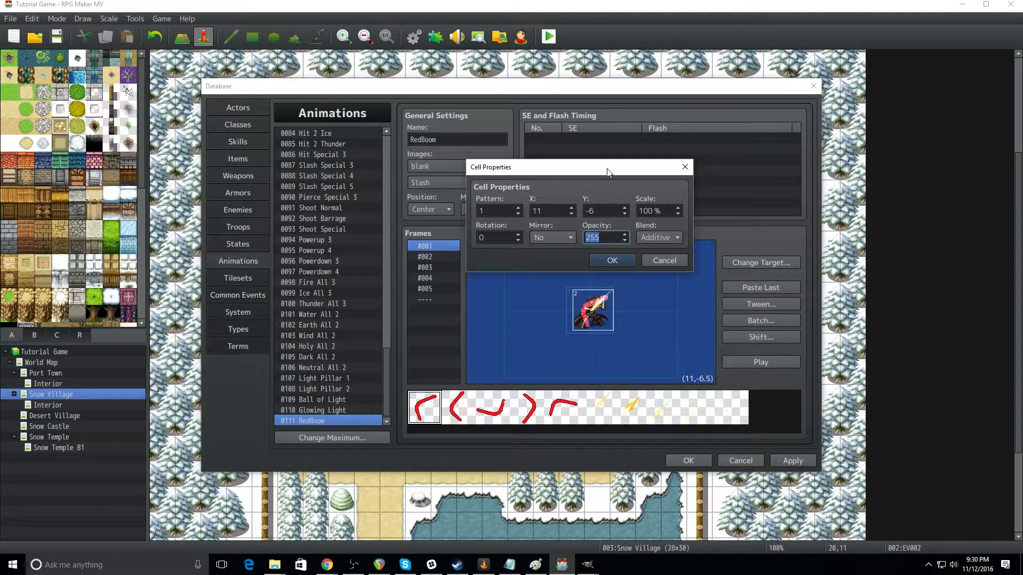
{"action": "left_click", "coordinate": [625, 259]}
Step: Restore the red curve cell in frame #001 to visible opacity and enlarge its scale to about 160%
{"action": "right_click", "coordinate": [586, 308]}
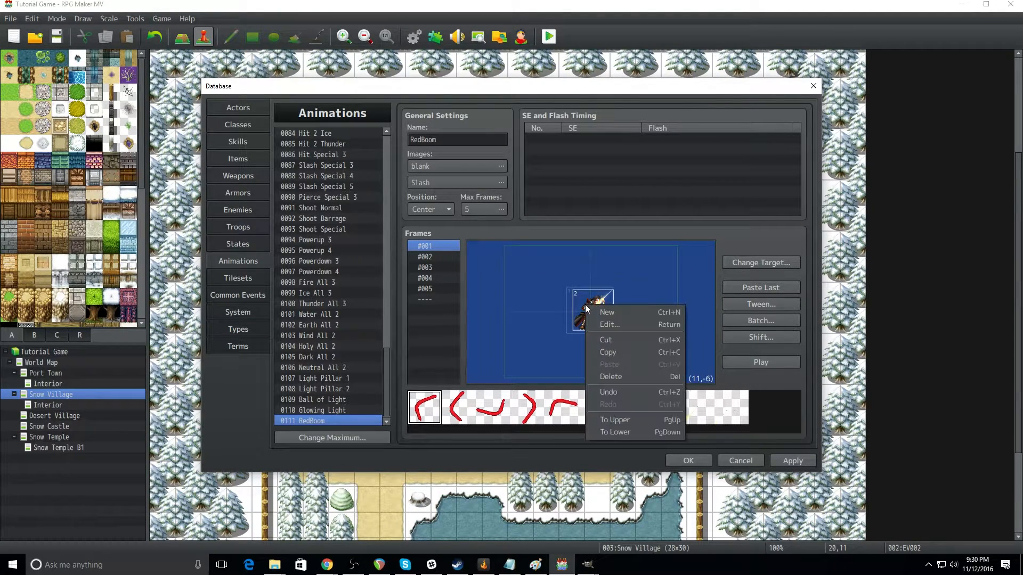
{"action": "left_click", "coordinate": [610, 325]}
{"action": "double_click", "coordinate": [618, 325]}
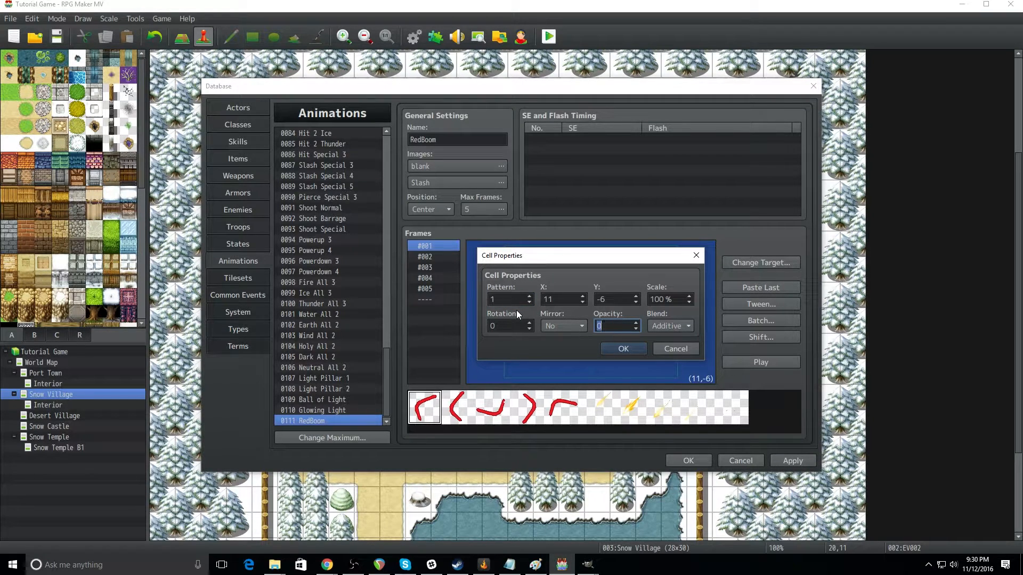
{"action": "type", "text": "25"}
{"action": "key", "text": "BackSpace"}
{"action": "key", "text": "BackSpace"}
{"action": "type", "text": "00"}
{"action": "double_click", "coordinate": [662, 299]}
{"action": "left_click", "coordinate": [623, 349]}
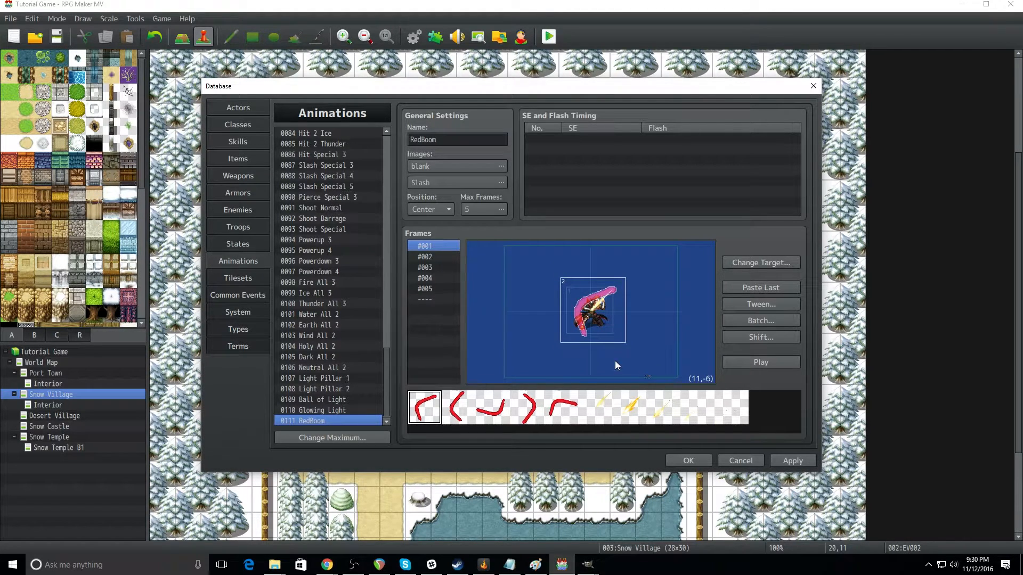
Step: Place the second Slash pattern over the target in frame #002 at about (-18, -16)
{"action": "left_click", "coordinate": [436, 257]}
{"action": "left_click", "coordinate": [633, 409]}
{"action": "left_click", "coordinate": [595, 312]}
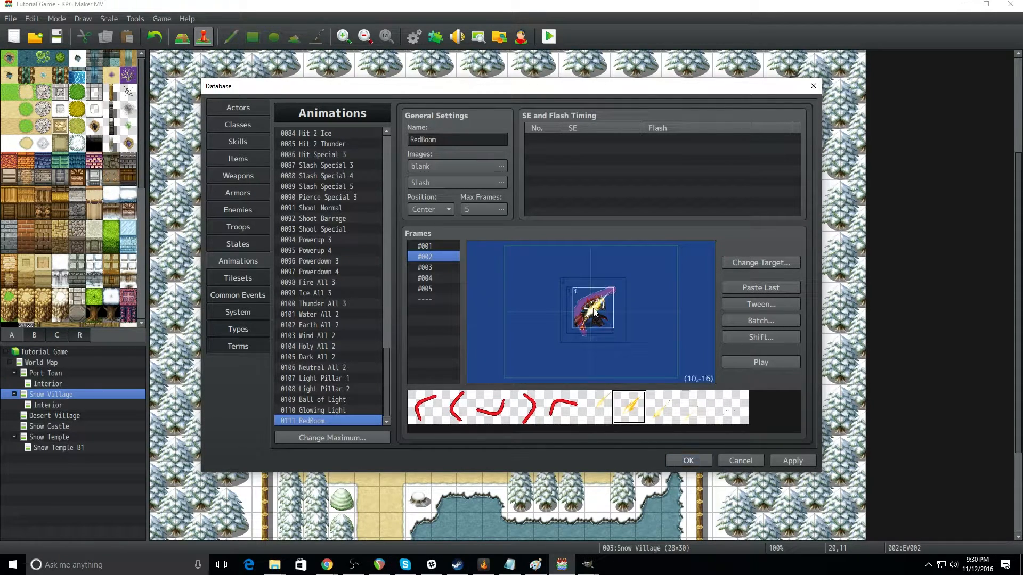
{"action": "left_click_drag", "start_coordinate": [595, 312], "coordinate": [590, 308]}
Step: Set the scale of the Slash cell in frame #002 to 115% and move it to about (-3, -8)
{"action": "right_click", "coordinate": [590, 308]}
{"action": "left_click", "coordinate": [609, 328]}
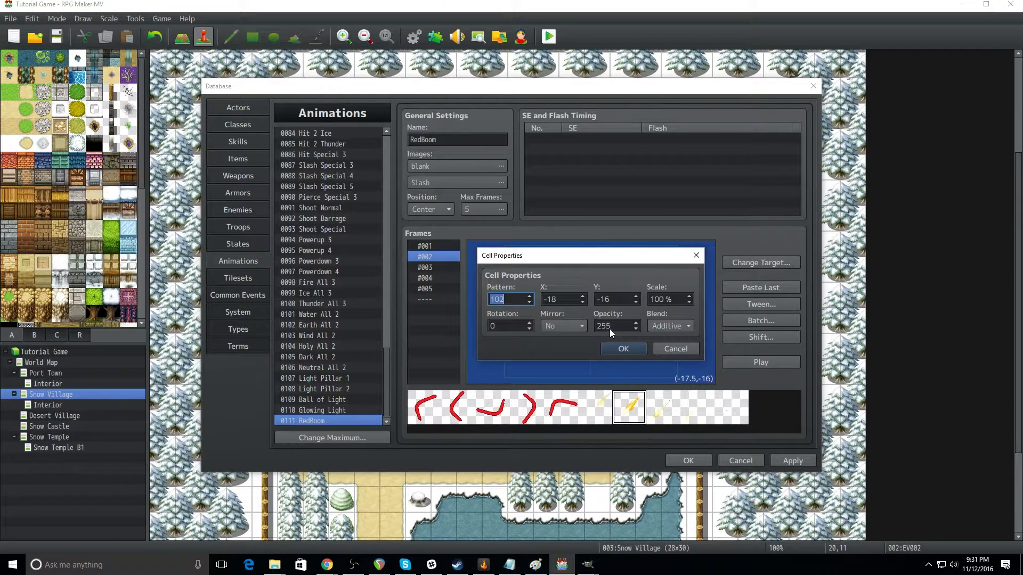
{"action": "double_click", "coordinate": [664, 300]}
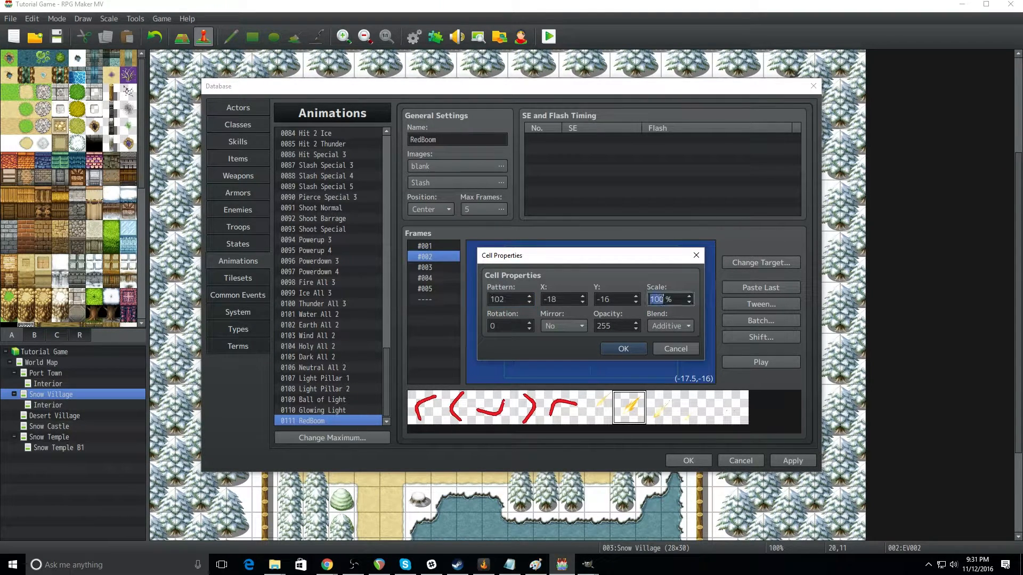
{"action": "type", "text": "115"}
{"action": "left_click", "coordinate": [635, 347]}
{"action": "left_click_drag", "start_coordinate": [598, 314], "coordinate": [601, 316]}
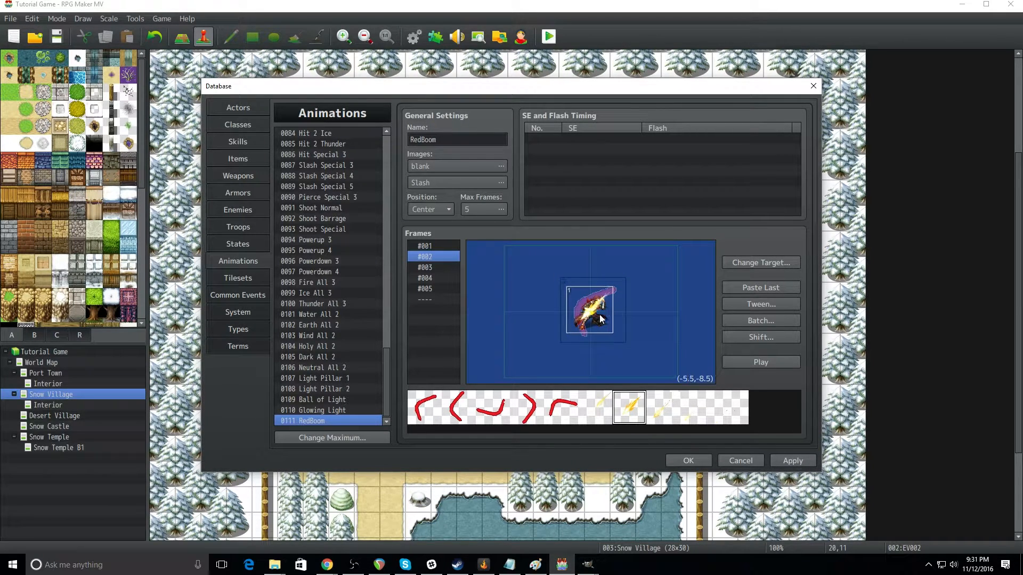
{"action": "right_click", "coordinate": [601, 316]}
{"action": "left_click", "coordinate": [525, 353]}
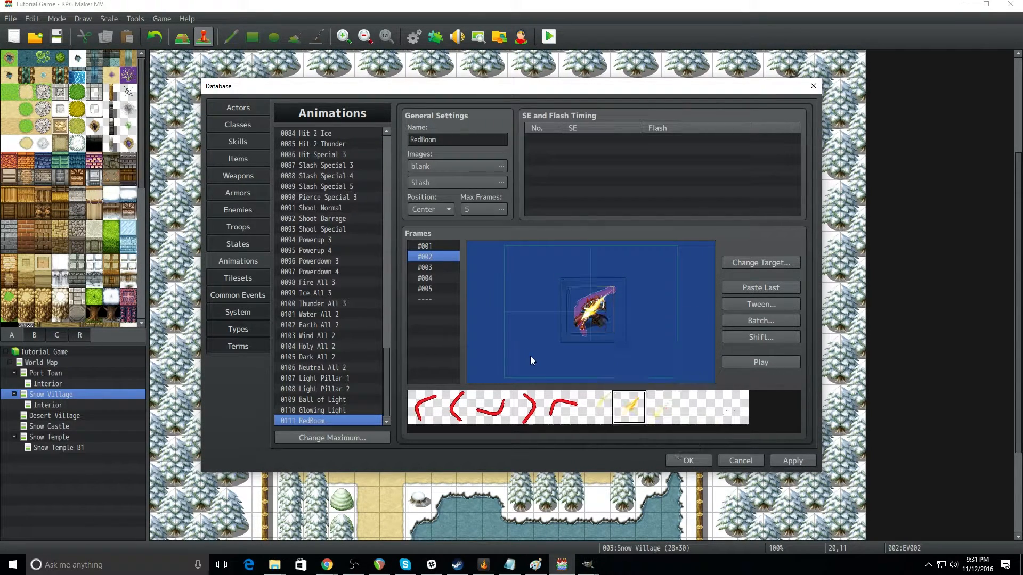
Step: Place the second red curve pattern in frame #002 and move it near the target to about (-41, -61)
{"action": "left_click", "coordinate": [458, 408]}
{"action": "left_click", "coordinate": [601, 316]}
{"action": "double_click", "coordinate": [601, 319]}
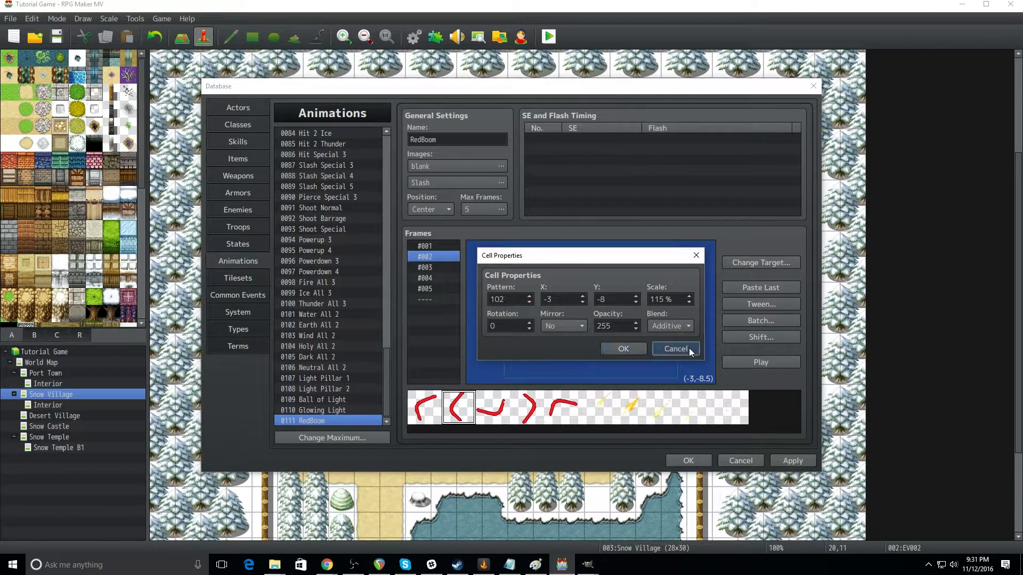
{"action": "left_click", "coordinate": [687, 348]}
{"action": "left_click", "coordinate": [519, 280]}
{"action": "left_click_drag", "start_coordinate": [519, 280], "coordinate": [594, 307]}
Step: Set the scale of the red curve cell in frame #002 to 160% and move it over the target to about (9, -8.5)
{"action": "right_click", "coordinate": [593, 307]}
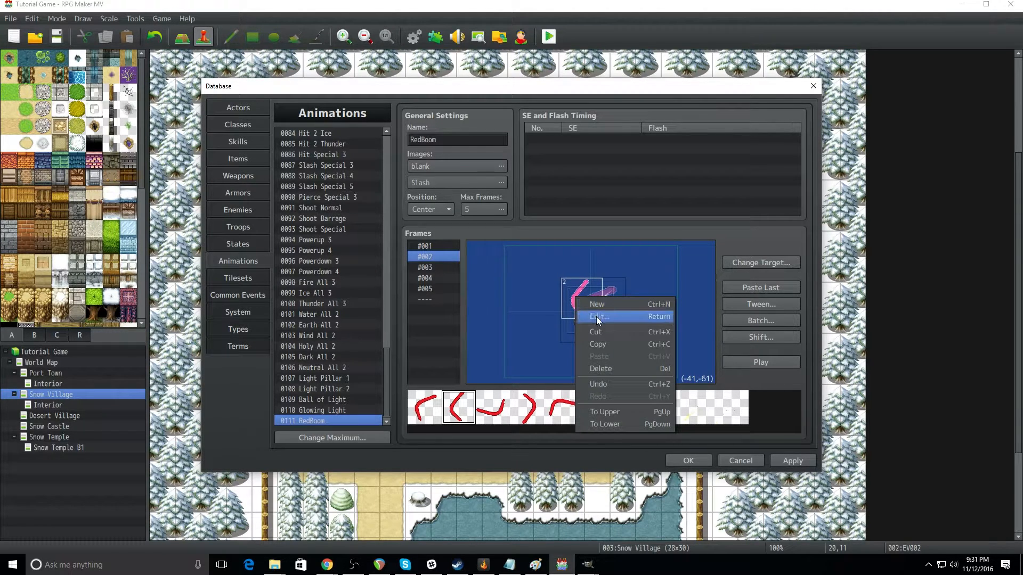
{"action": "left_click", "coordinate": [596, 316]}
{"action": "double_click", "coordinate": [661, 299]}
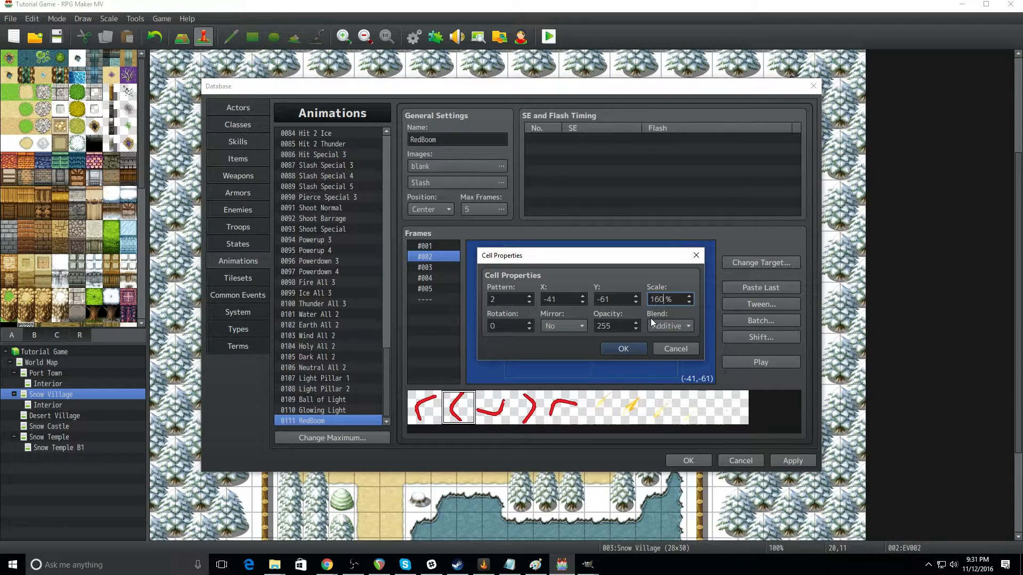
{"action": "left_click", "coordinate": [621, 349]}
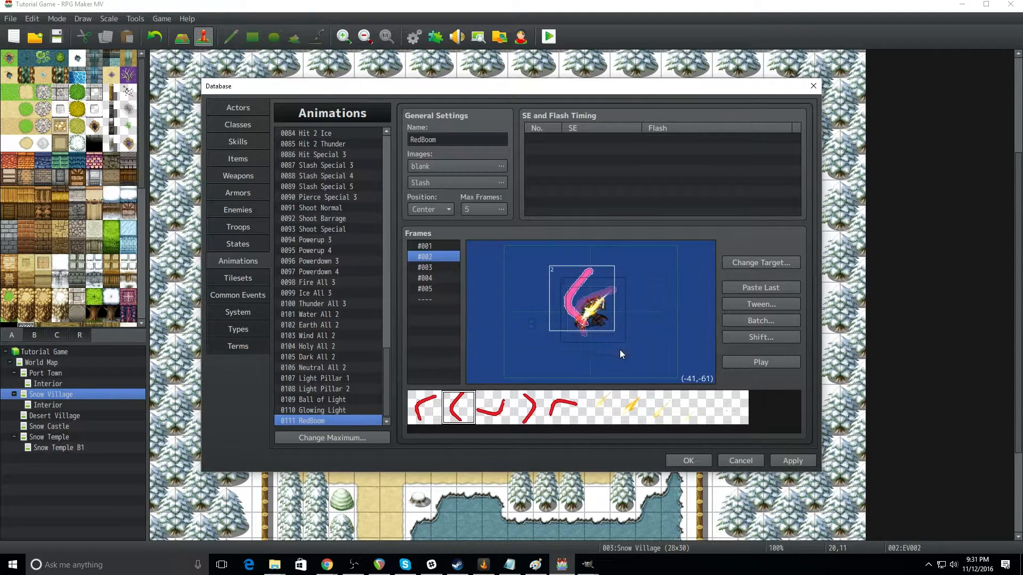
{"action": "left_click_drag", "start_coordinate": [578, 315], "coordinate": [587, 327]}
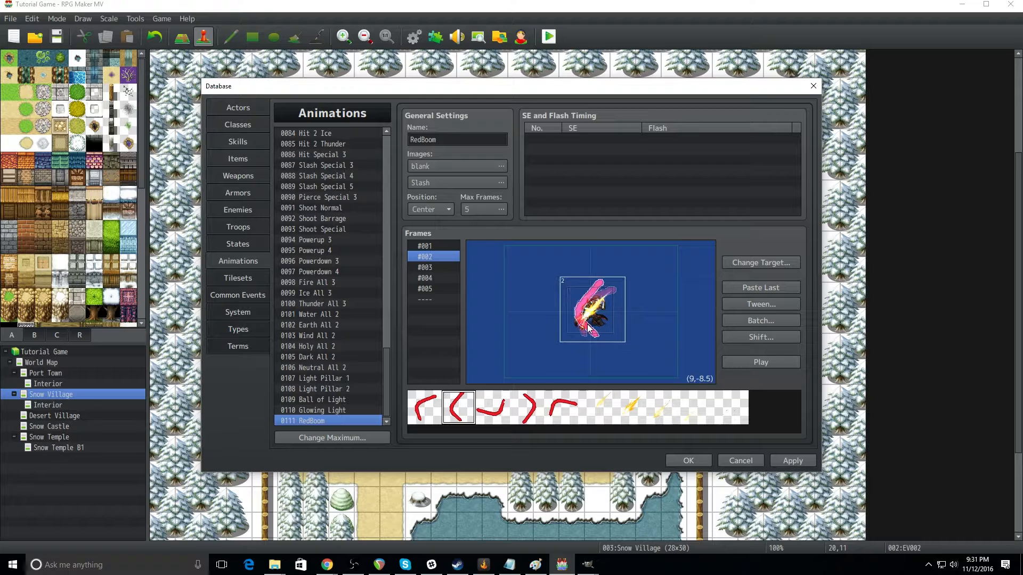
{"action": "left_click", "coordinate": [517, 364]}
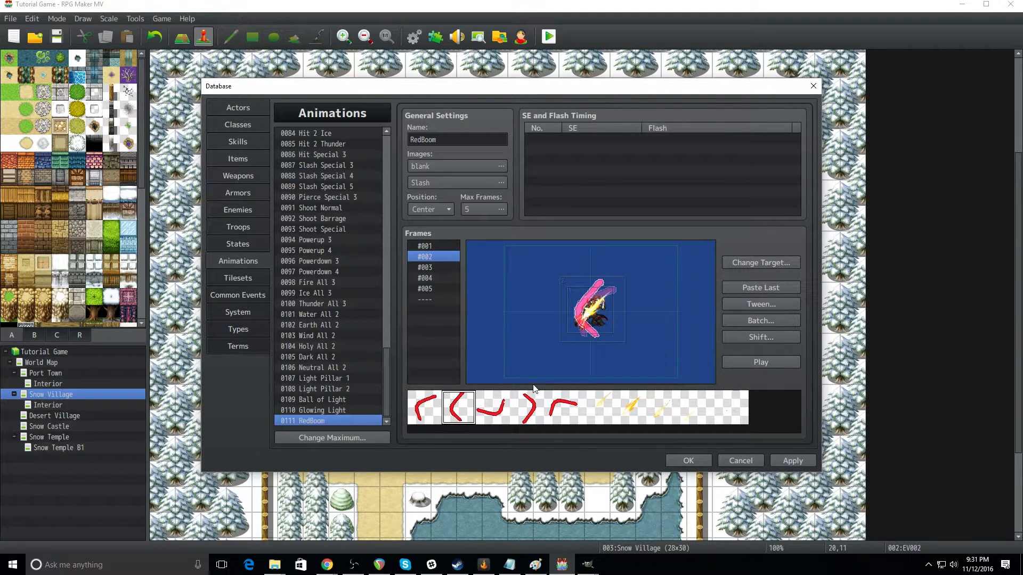
Step: Place the third Slash pattern in frame #003 and move it onto the target at about (-14, -18)
{"action": "left_click", "coordinate": [431, 268]}
{"action": "left_click", "coordinate": [651, 416]}
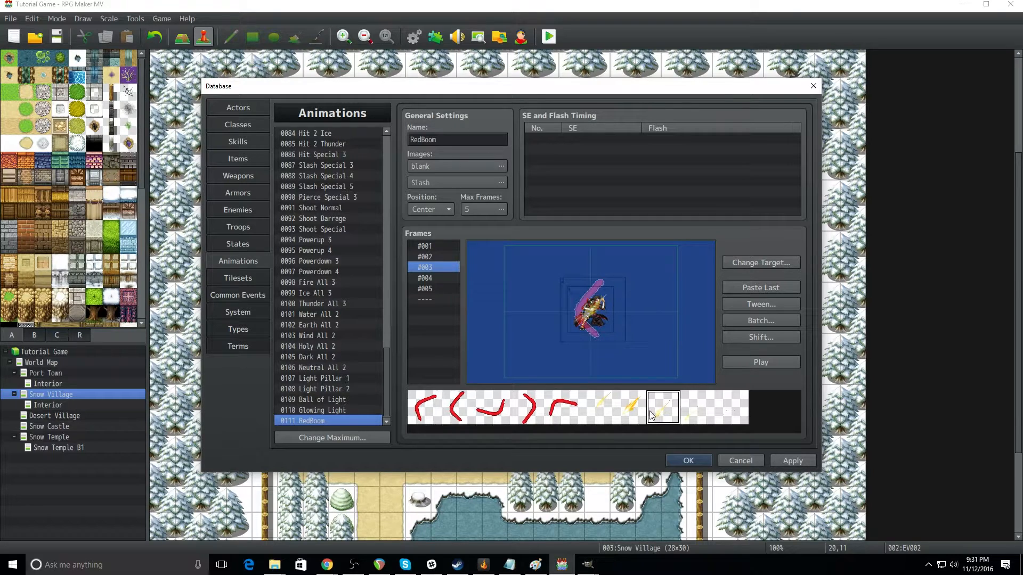
{"action": "left_click", "coordinate": [520, 306]}
{"action": "left_click_drag", "start_coordinate": [523, 312], "coordinate": [589, 313]}
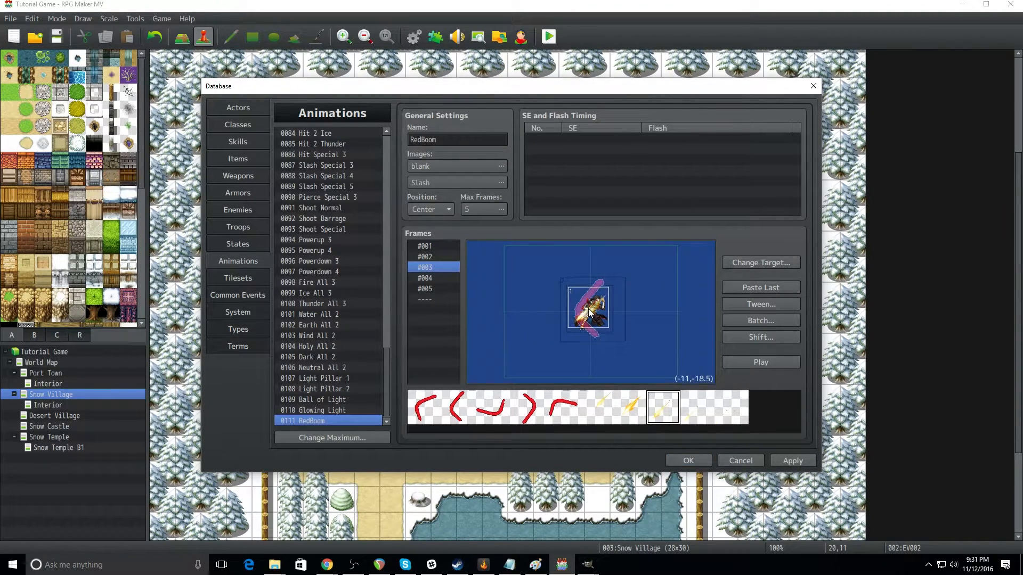
Step: Set the scale of the Slash cell in frame #003 to 115% and re-center it on the target
{"action": "right_click", "coordinate": [588, 308]}
{"action": "left_click", "coordinate": [612, 329]}
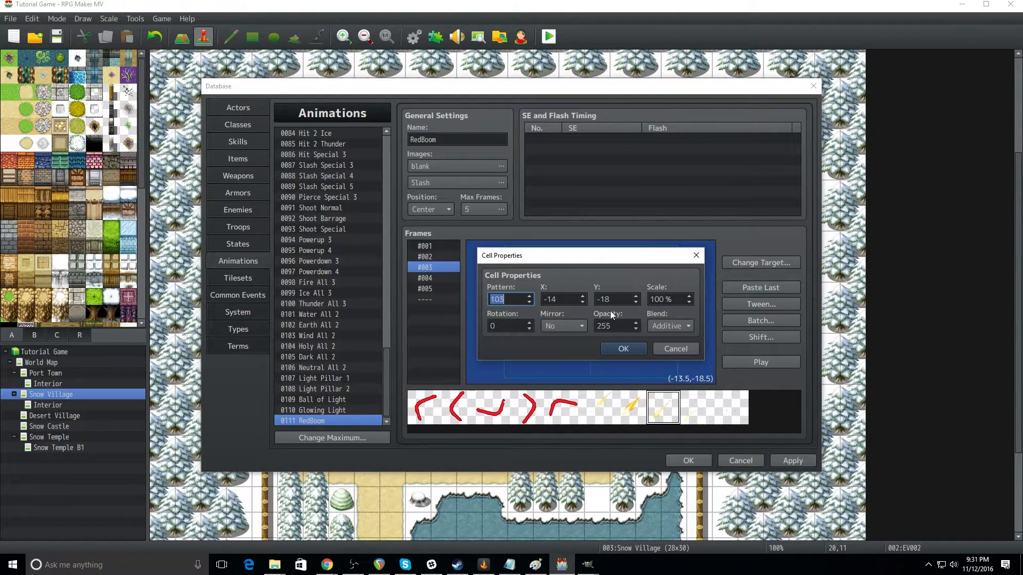
{"action": "key", "text": "Tab"}
{"action": "key", "text": "Tab"}
{"action": "key", "text": "Tab"}
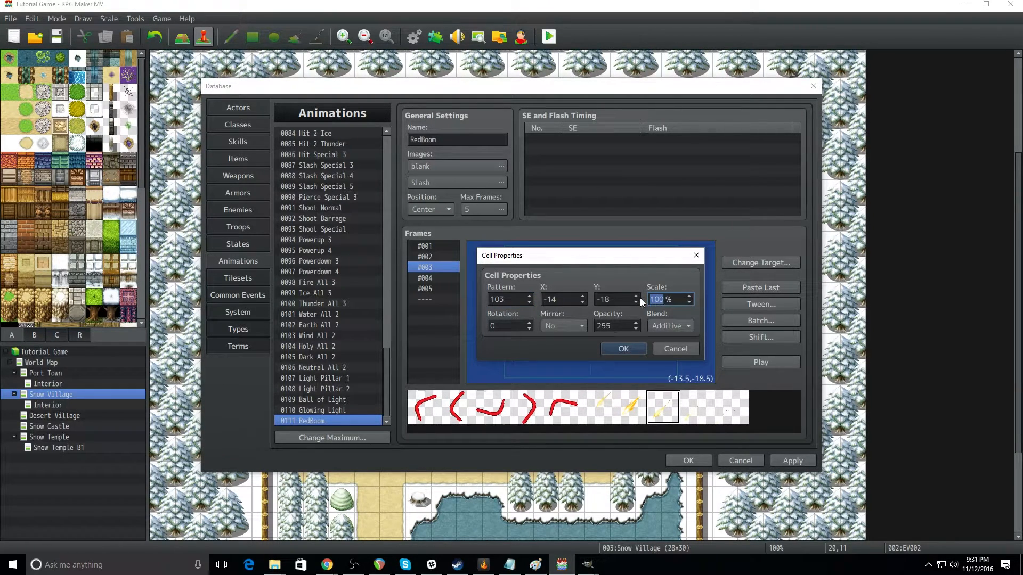
{"action": "left_click", "coordinate": [632, 349]}
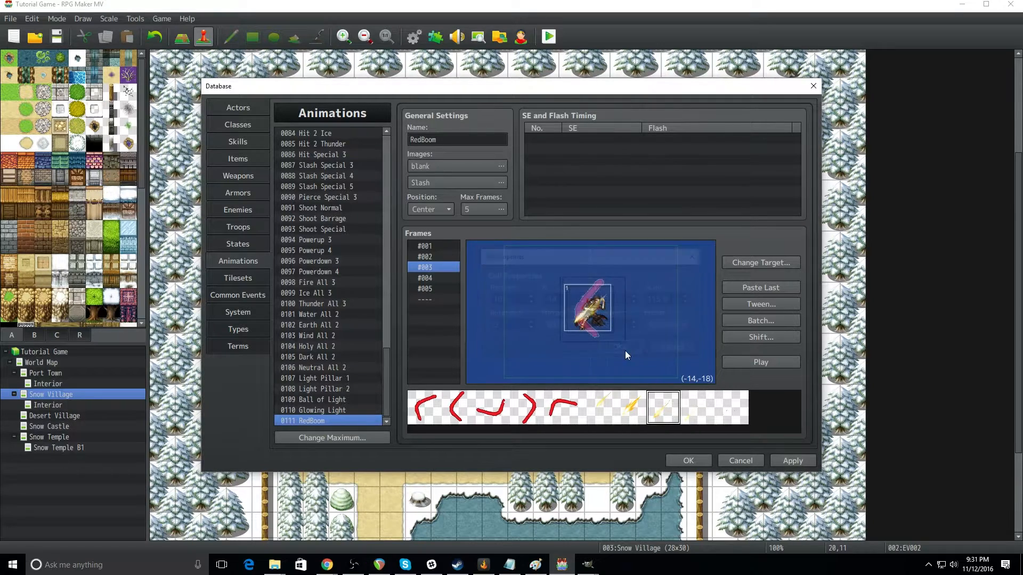
{"action": "right_click", "coordinate": [598, 321]}
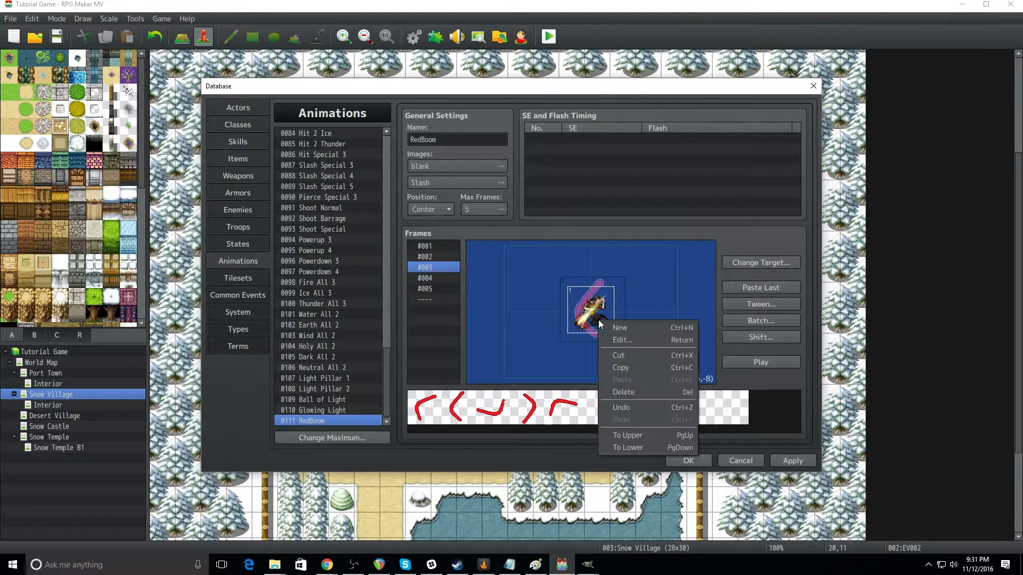
{"action": "left_click", "coordinate": [519, 360]}
Step: Place the third red curve pattern at 160% scale over the target in frame #003, at about (6.5, -14)
{"action": "left_click", "coordinate": [493, 410]}
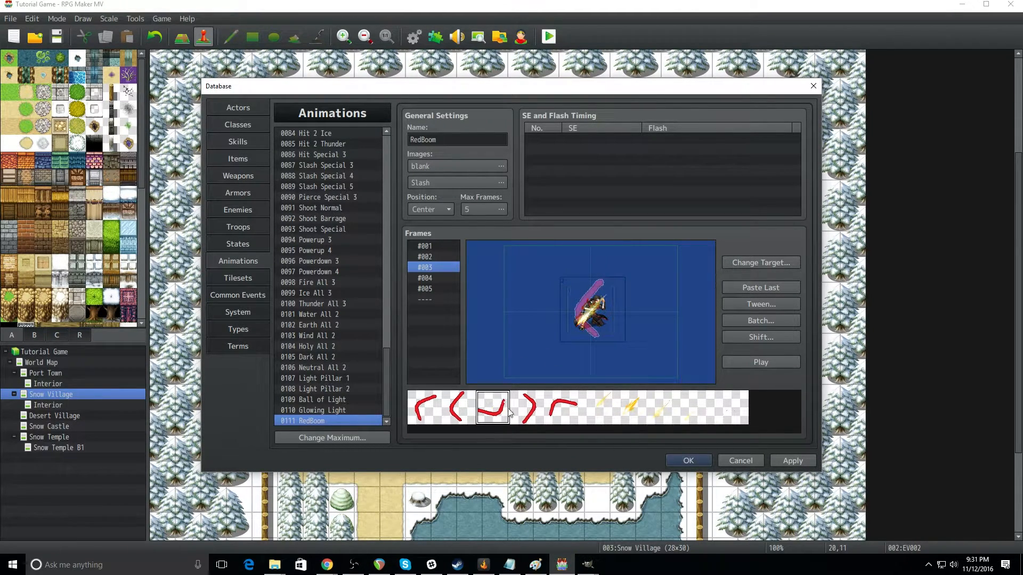
{"action": "left_click", "coordinate": [522, 278]}
{"action": "right_click", "coordinate": [536, 290]}
{"action": "left_click", "coordinate": [549, 298]}
{"action": "left_click", "coordinate": [673, 299]}
{"action": "key", "text": "BackSpace"}
{"action": "key", "text": "BackSpace"}
{"action": "key", "text": "BackSpace"}
{"action": "type", "text": "160"}
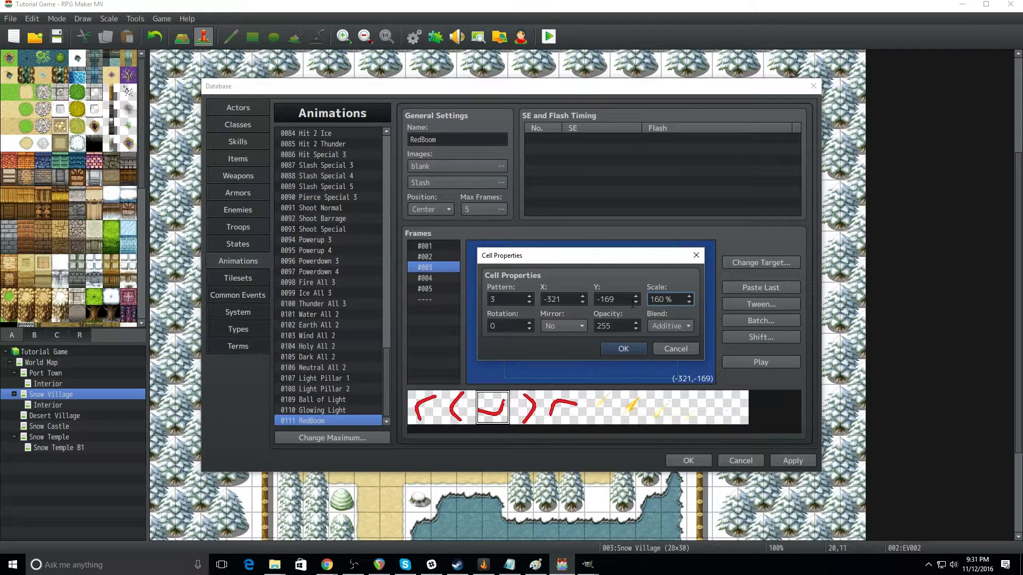
{"action": "left_click", "coordinate": [625, 351]}
{"action": "left_click", "coordinate": [541, 299]}
{"action": "left_click_drag", "start_coordinate": [541, 299], "coordinate": [605, 322]}
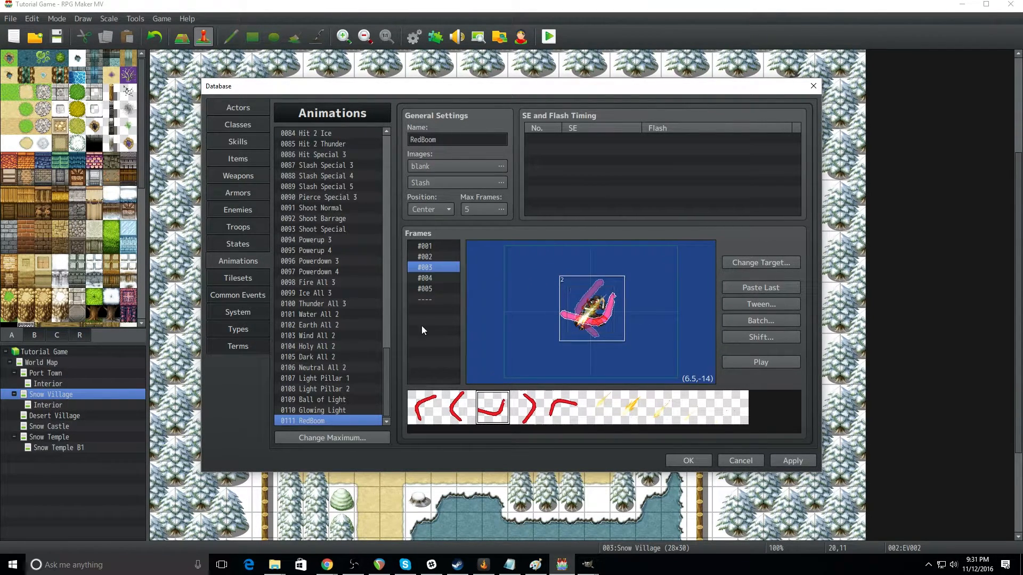
Step: Place the fourth Slash pattern over the target in frame #004 at about (-11, -22)
{"action": "left_click", "coordinate": [424, 281]}
{"action": "left_click", "coordinate": [698, 421]}
{"action": "left_click", "coordinate": [586, 315]}
{"action": "left_click_drag", "start_coordinate": [586, 316], "coordinate": [592, 323]}
Step: Set the scale of the Slash cell in frame #004 to 115%
{"action": "right_click", "coordinate": [586, 316]}
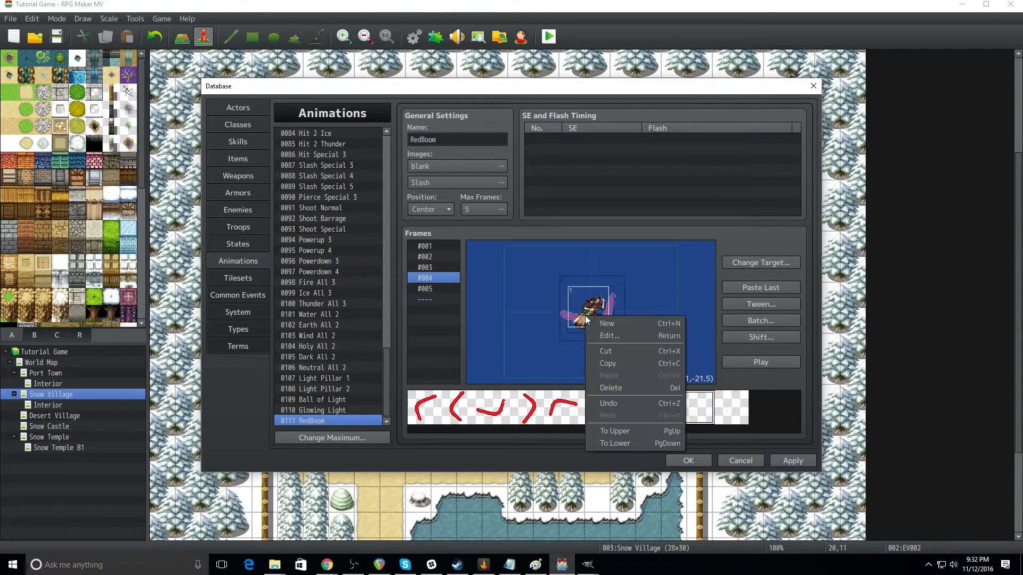
{"action": "left_click", "coordinate": [615, 338]}
{"action": "double_click", "coordinate": [660, 300]}
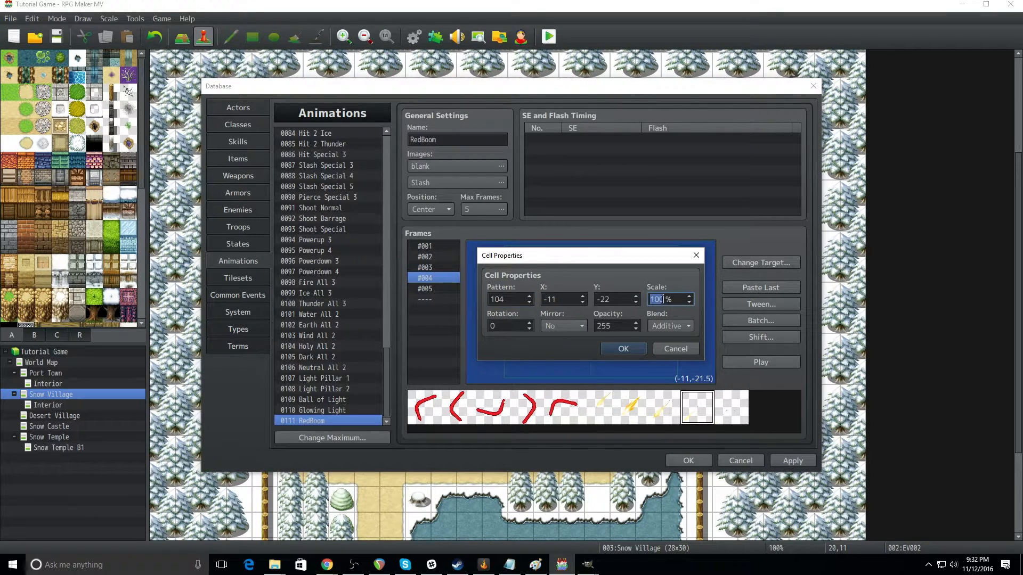
{"action": "type", "text": "15"}
{"action": "left_click", "coordinate": [633, 350]}
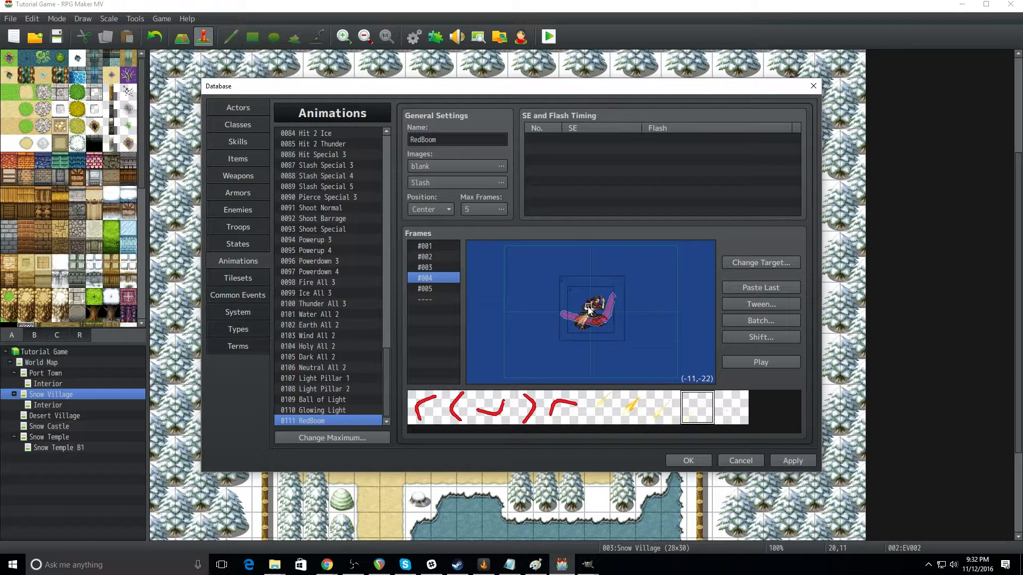
{"action": "right_click", "coordinate": [588, 308]}
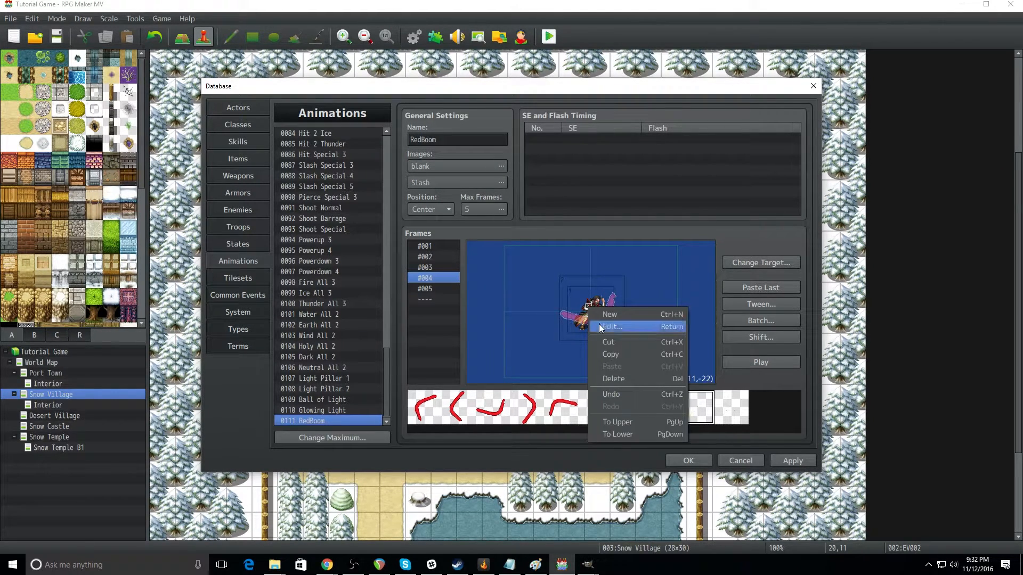
{"action": "left_click", "coordinate": [667, 309]}
{"action": "double_click", "coordinate": [655, 300]}
{"action": "left_click", "coordinate": [650, 300]}
{"action": "type", "text": "1"}
{"action": "left_click", "coordinate": [638, 348]}
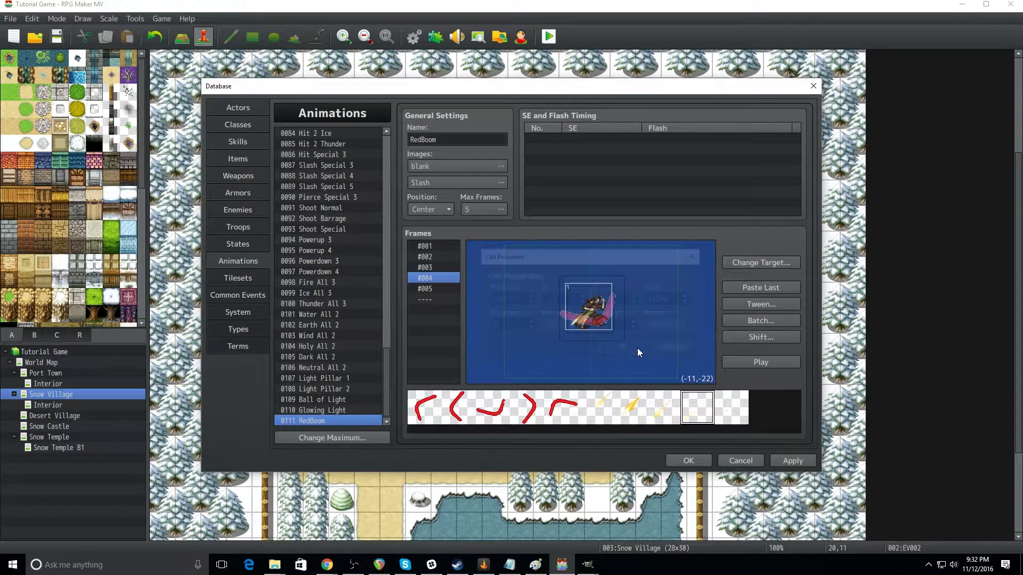
Step: Move the enlarged Slash cell in frame #004 slightly down to center it on the target
{"action": "left_click_drag", "start_coordinate": [593, 315], "coordinate": [595, 318]}
{"action": "right_click", "coordinate": [597, 321]}
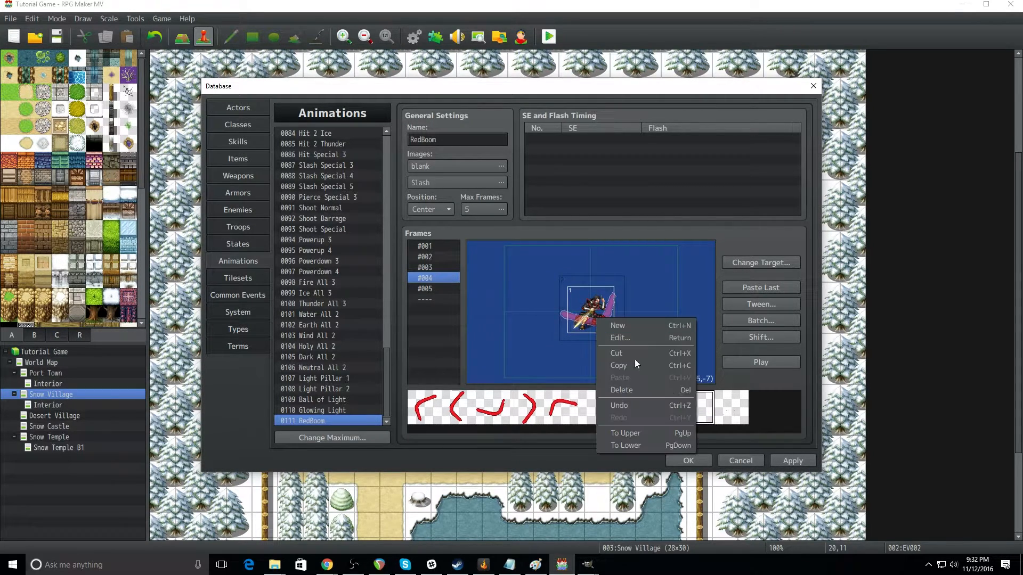
{"action": "left_click", "coordinate": [542, 365]}
Step: Place the fourth red curve pattern in frame #004 and move it near the target to about (-52, -70)
{"action": "left_click", "coordinate": [527, 408]}
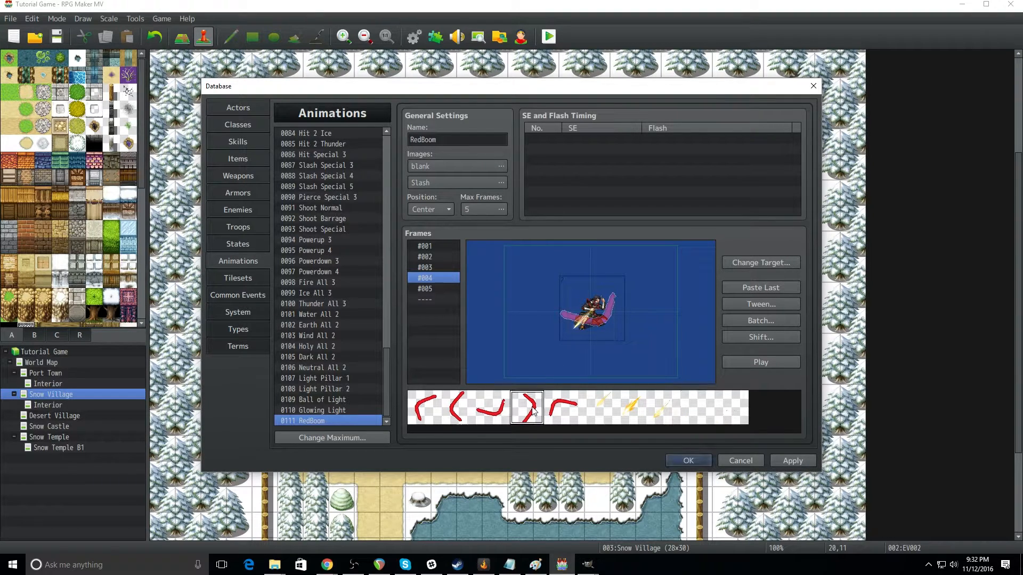
{"action": "left_click", "coordinate": [530, 326]}
{"action": "left_click_drag", "start_coordinate": [530, 325], "coordinate": [580, 297]}
Step: Set the scale of the red curve cell in frame #004 to 160% and move it over the target
{"action": "right_click", "coordinate": [571, 292]}
{"action": "left_click", "coordinate": [591, 308]}
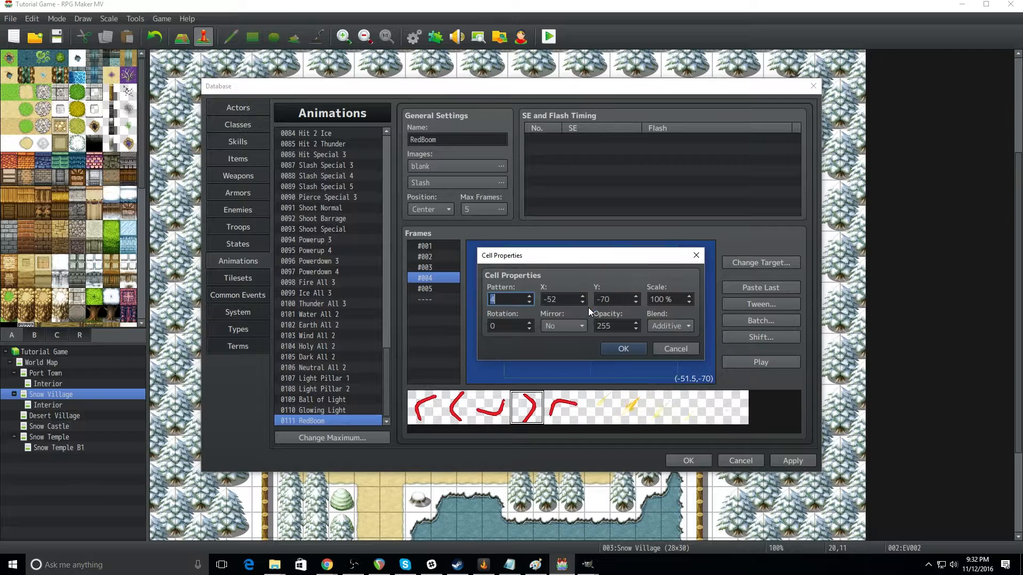
{"action": "double_click", "coordinate": [656, 299]}
{"action": "type", "text": "160"}
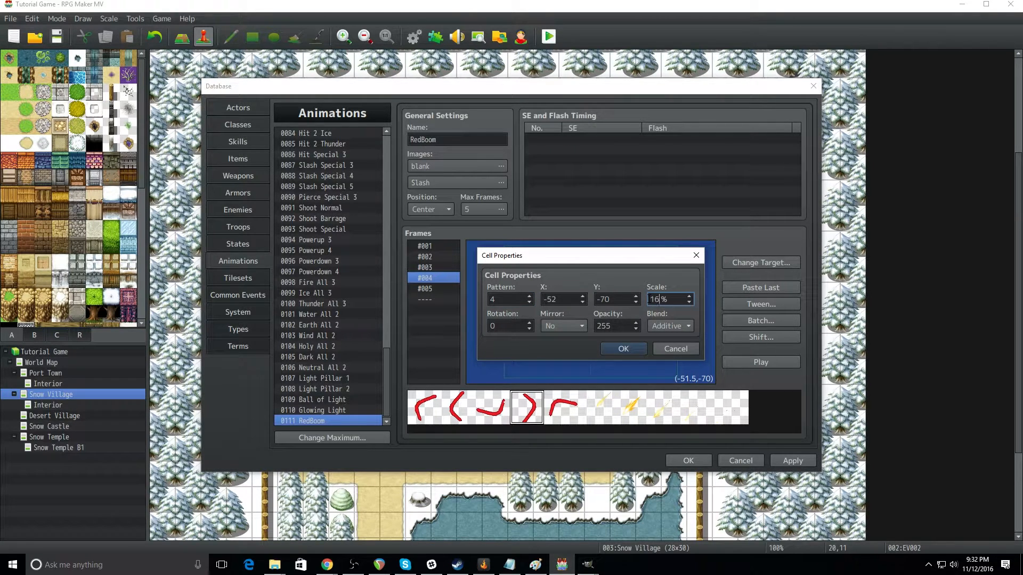
{"action": "key", "text": "Return"}
{"action": "left_click_drag", "start_coordinate": [583, 325], "coordinate": [596, 337]}
{"action": "right_click", "coordinate": [606, 315]}
{"action": "left_click", "coordinate": [509, 304]}
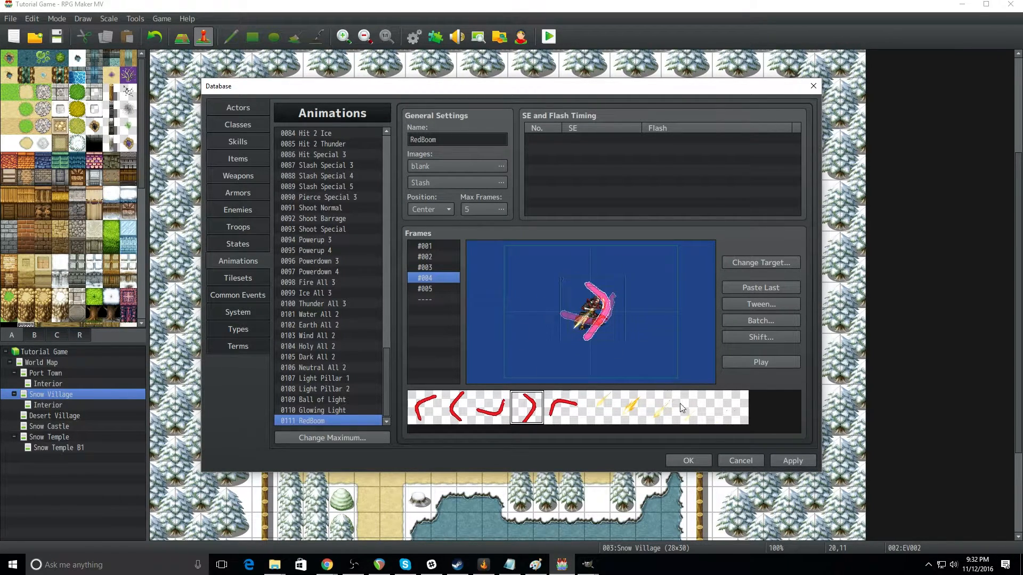
Step: Place the fifth Slash pattern over the target in frame #005 at about (-16.5, -4)
{"action": "left_click", "coordinate": [446, 290]}
{"action": "left_click", "coordinate": [732, 408]}
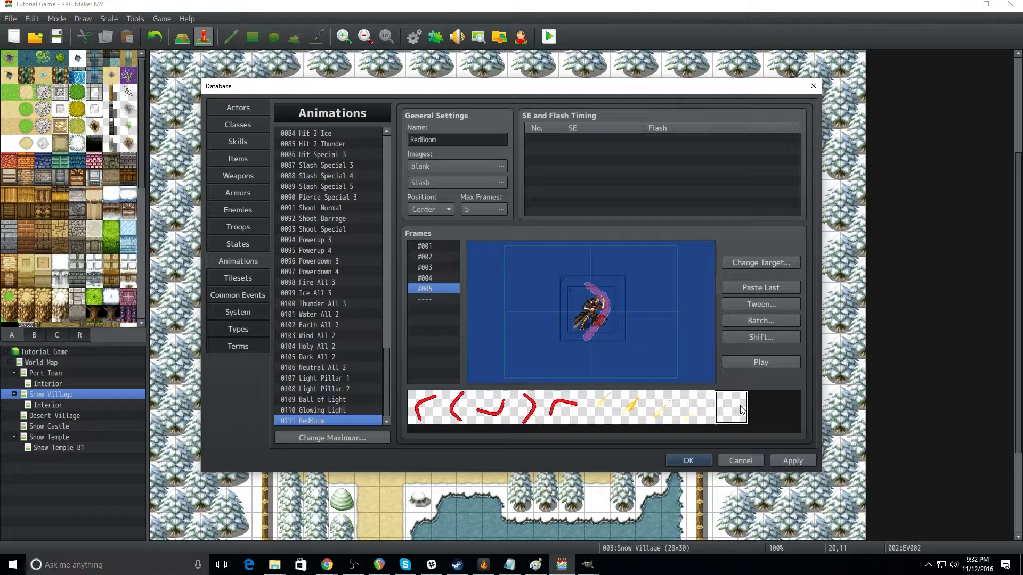
{"action": "left_click", "coordinate": [592, 312]}
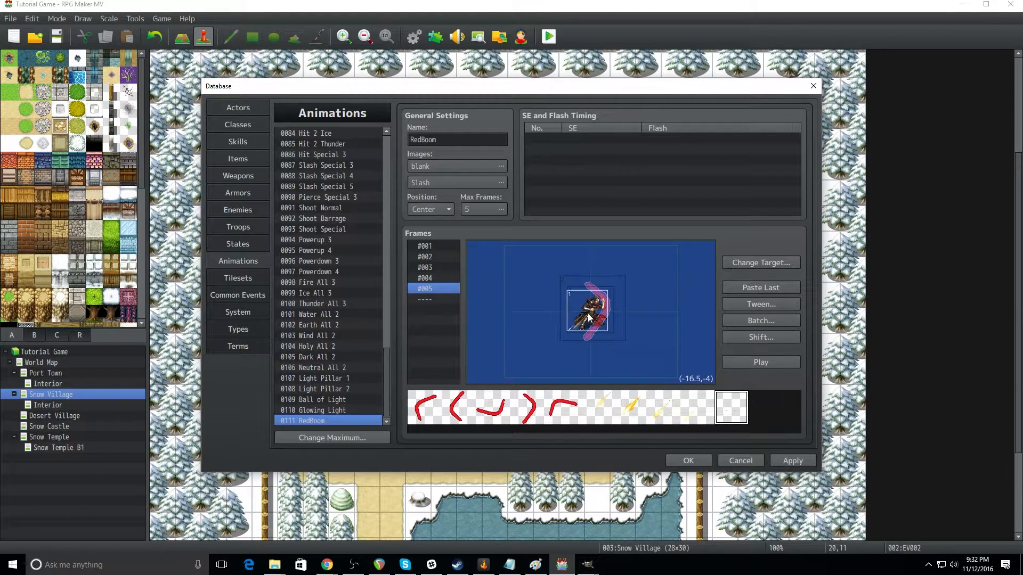
Step: Enlarge the Slash cell in frame #005 slightly by raising its scale above 100% in the cell properties
{"action": "right_click", "coordinate": [589, 311]}
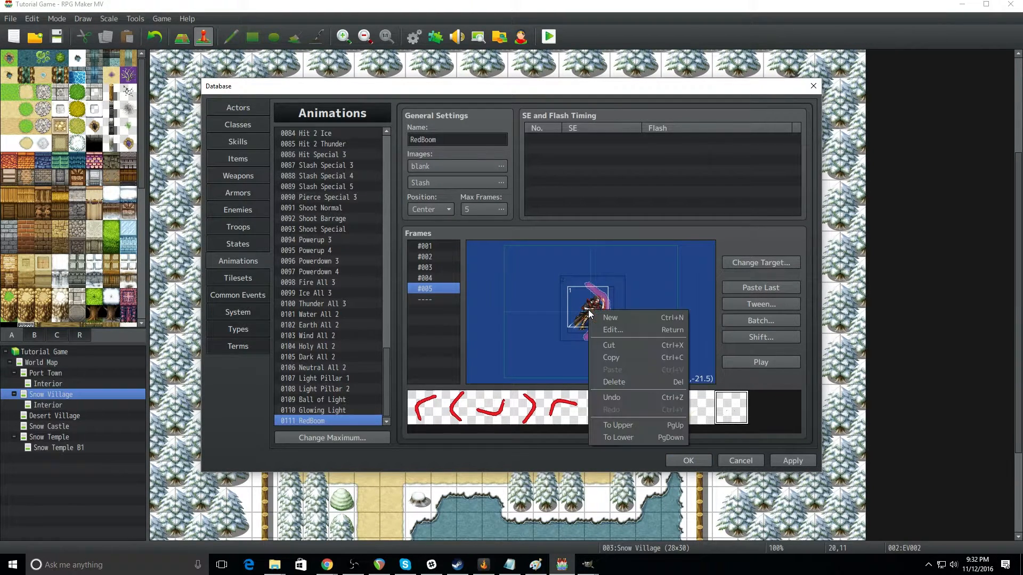
{"action": "left_click", "coordinate": [613, 329]}
{"action": "double_click", "coordinate": [666, 299]}
{"action": "left_click", "coordinate": [665, 299]}
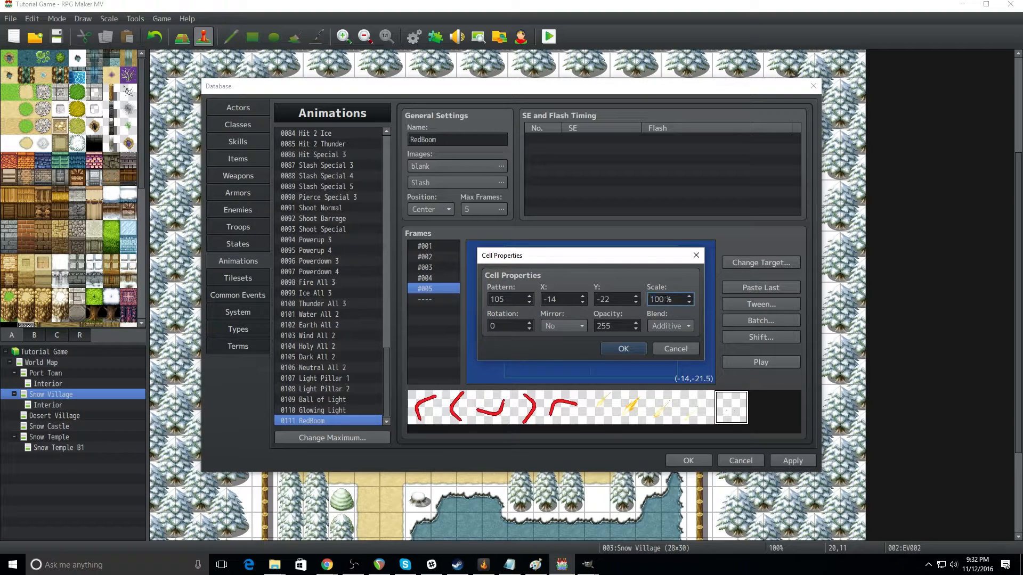
{"action": "key", "text": "BackSpace"}
{"action": "key", "text": "BackSpace"}
{"action": "type", "text": "11"}
{"action": "left_click", "coordinate": [632, 353]}
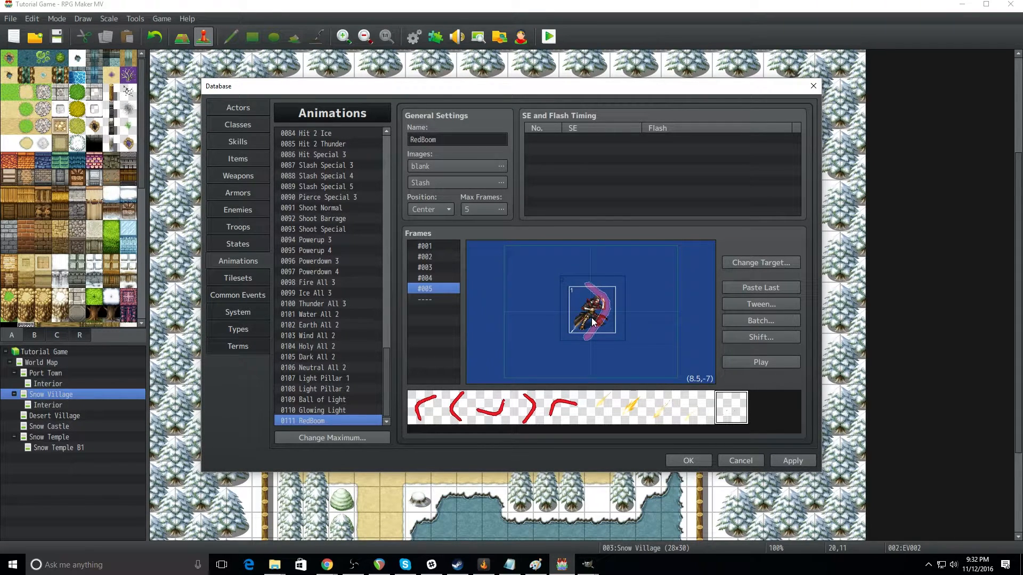
Step: Place the fifth red curve pattern in frame #005, away from the target at about (-314, -96)
{"action": "right_click", "coordinate": [592, 319]}
{"action": "left_click", "coordinate": [525, 379]}
{"action": "left_click", "coordinate": [565, 410]}
{"action": "left_click", "coordinate": [524, 293]}
Step: Set the scale of the red curve cell in frame #005 to 160% and move it over the target to about (3.5, -13.5)
{"action": "right_click", "coordinate": [525, 293]}
{"action": "left_click", "coordinate": [558, 308]}
{"action": "double_click", "coordinate": [660, 299]}
{"action": "type", "text": "160"}
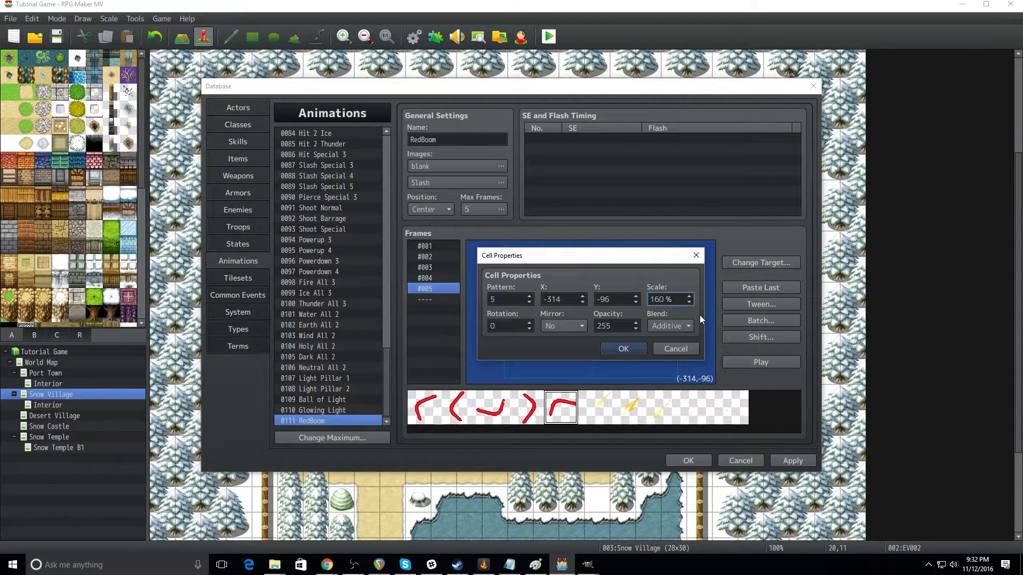
{"action": "left_click", "coordinate": [643, 349]}
{"action": "left_click_drag", "start_coordinate": [559, 320], "coordinate": [597, 315]}
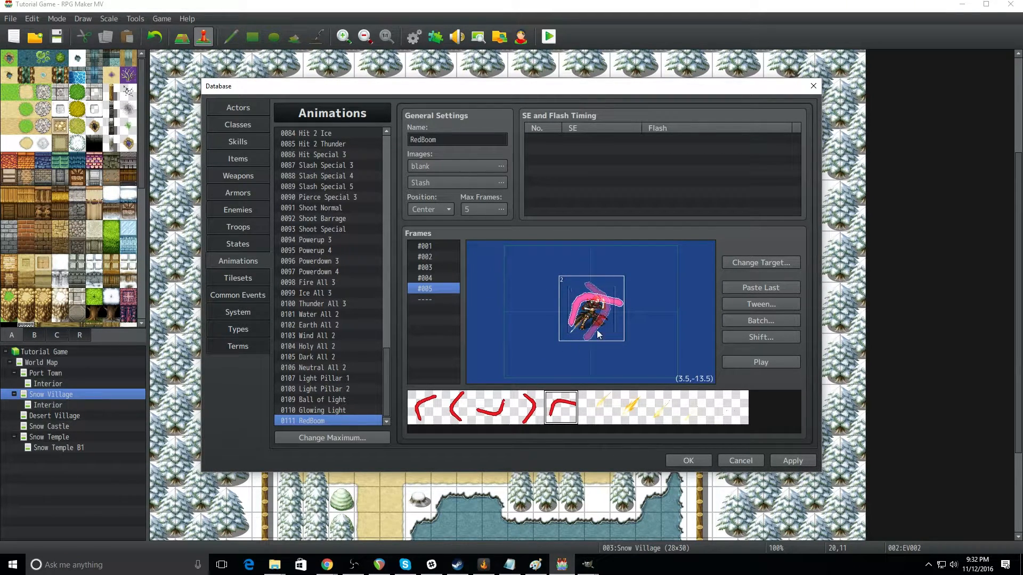
Step: Play the RedBoom animation and step through frames #001 to #005 to review the cells
{"action": "left_click", "coordinate": [775, 366]}
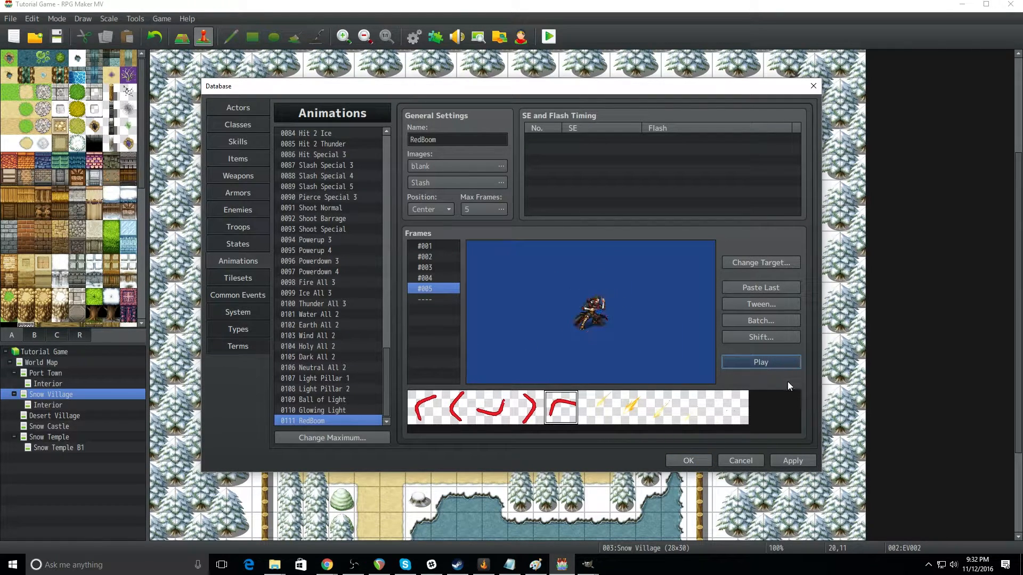
{"action": "left_click", "coordinate": [767, 361]}
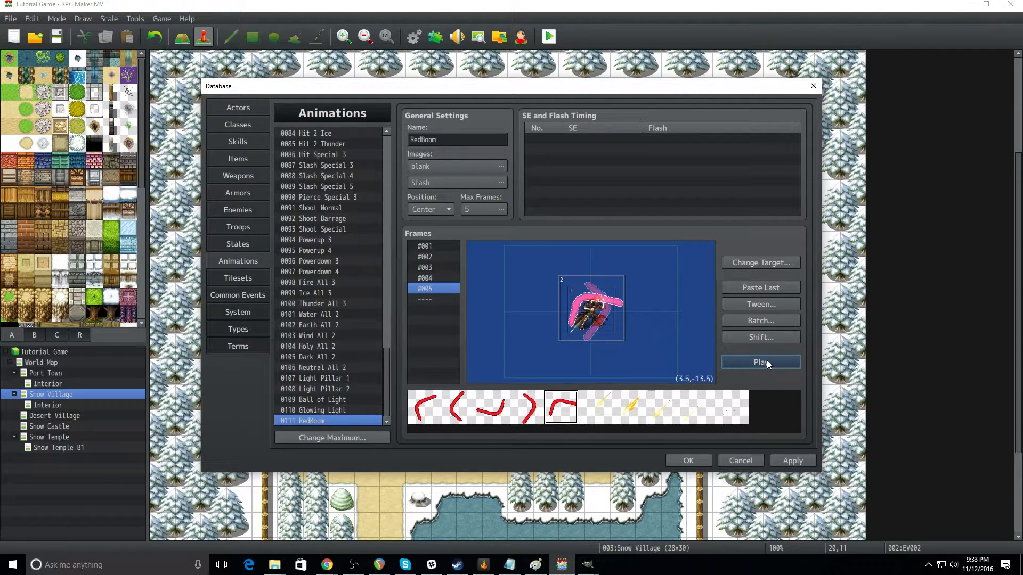
{"action": "left_click", "coordinate": [431, 247]}
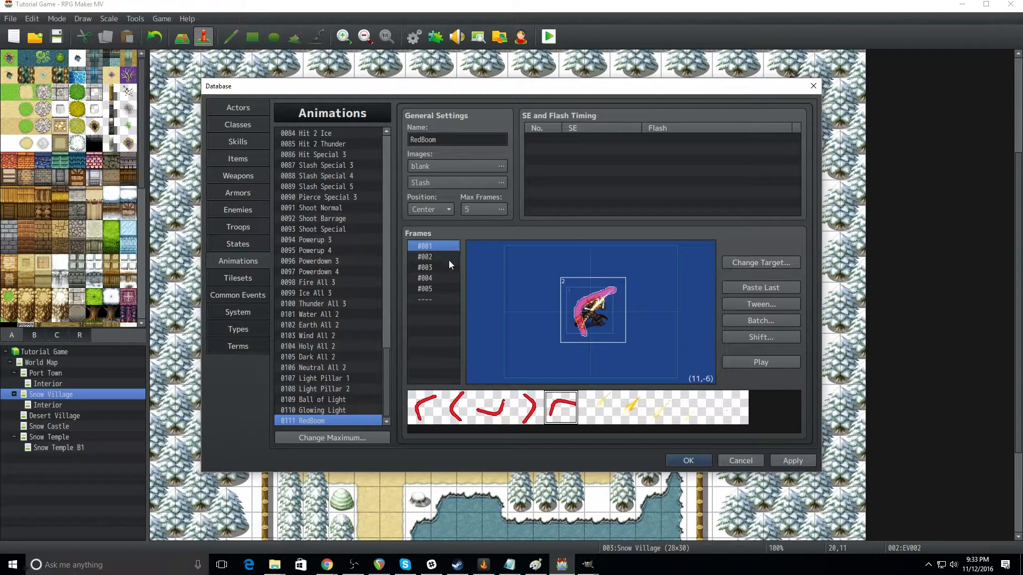
{"action": "left_click", "coordinate": [443, 258]}
{"action": "left_click", "coordinate": [443, 268]}
{"action": "left_click", "coordinate": [441, 278]}
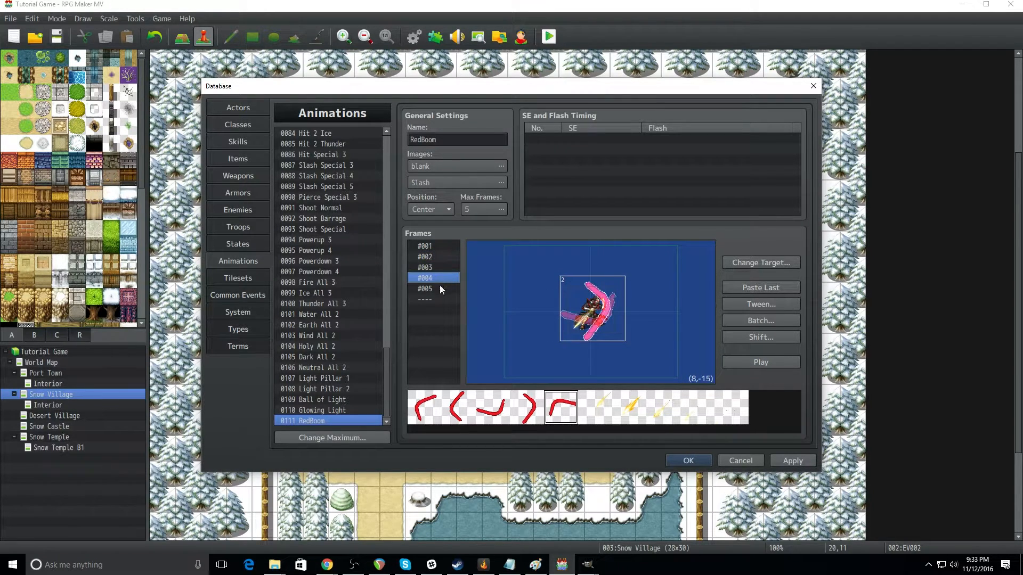
{"action": "left_click", "coordinate": [440, 290]}
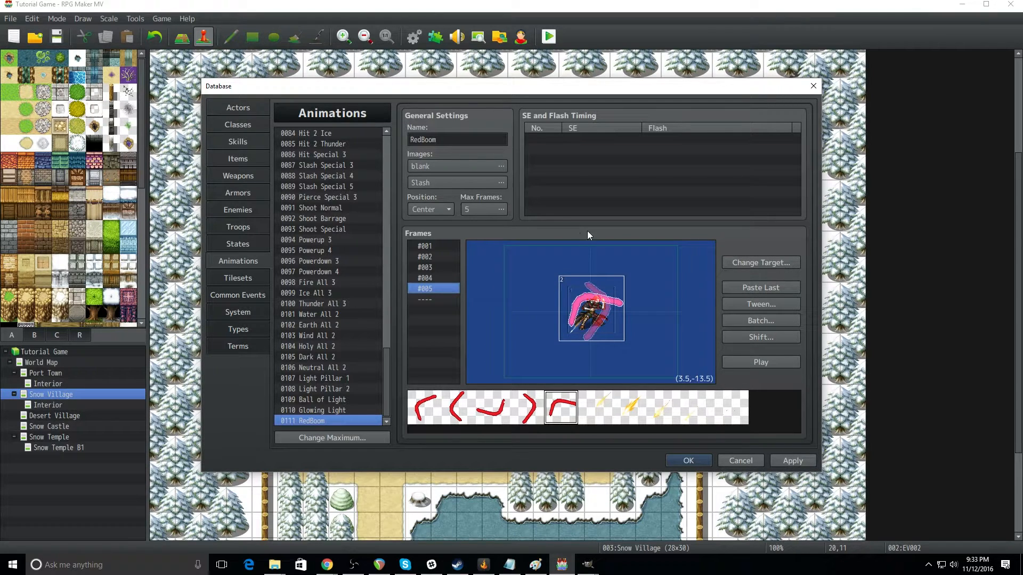
Step: Start a new SE and flash timing entry for frame 1, select the Explosion1 sound effect and listen to it
{"action": "left_click", "coordinate": [414, 246]}
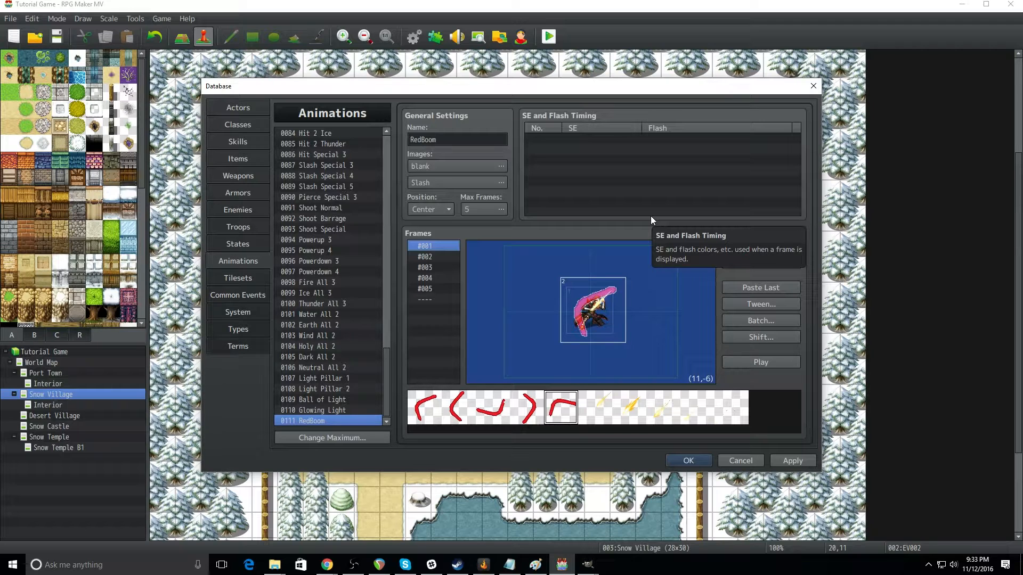
{"action": "double_click", "coordinate": [542, 138]}
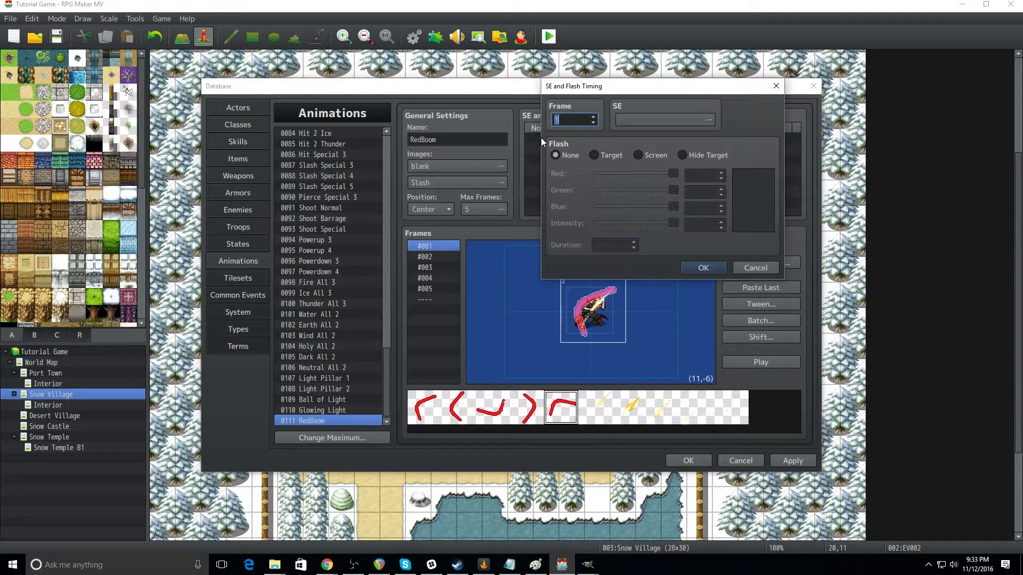
{"action": "left_click", "coordinate": [709, 120]}
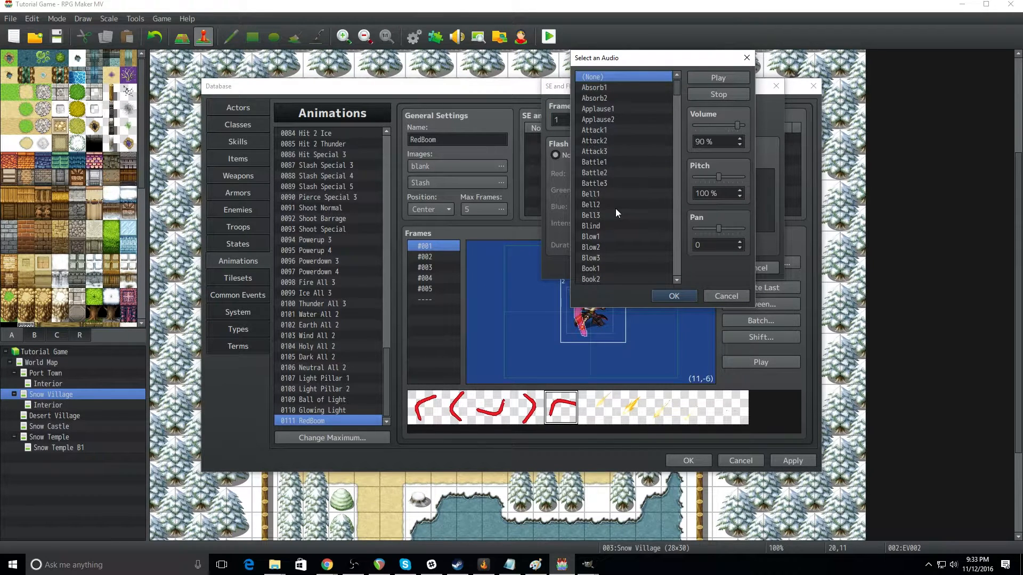
{"action": "scroll", "coordinate": [616, 209], "scroll_direction": "down", "scroll_amount": 12}
{"action": "scroll", "coordinate": [618, 214], "scroll_direction": "down", "scroll_amount": 13}
{"action": "scroll", "coordinate": [619, 212], "scroll_direction": "up", "scroll_amount": 5}
{"action": "scroll", "coordinate": [620, 213], "scroll_direction": "up", "scroll_amount": 2}
{"action": "left_click", "coordinate": [605, 215]}
{"action": "left_click", "coordinate": [718, 79]}
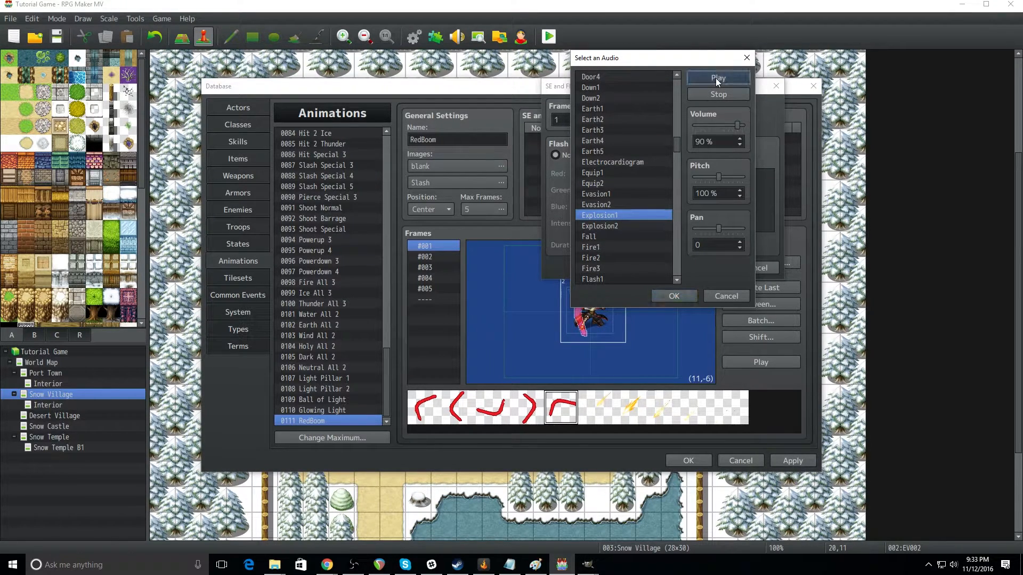
Step: Set the Explosion1 sound to 60% pitch and 60% volume, then accept it for the timing entry
{"action": "left_click", "coordinate": [718, 178]}
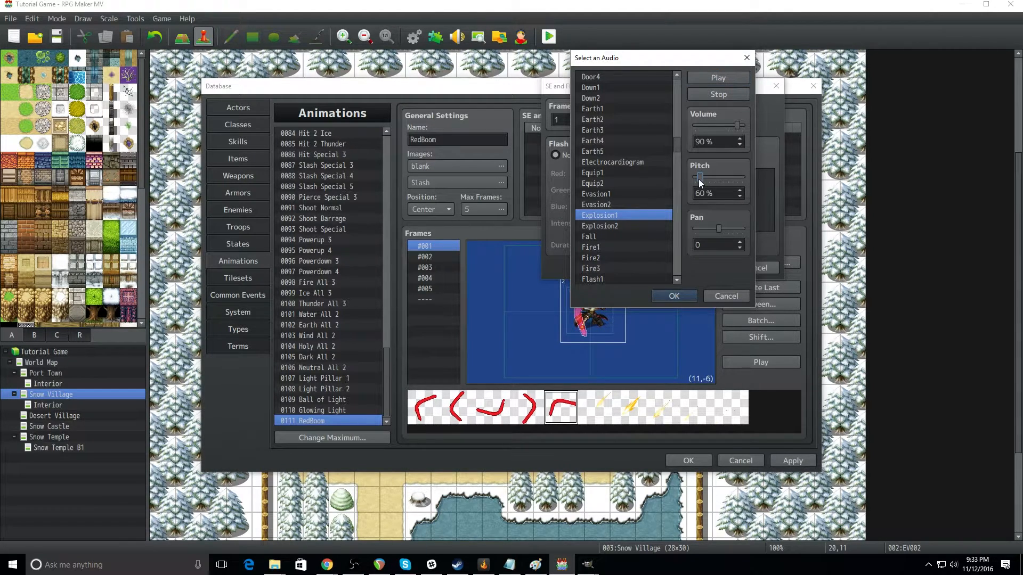
{"action": "left_click", "coordinate": [737, 127]}
{"action": "left_click", "coordinate": [711, 70]}
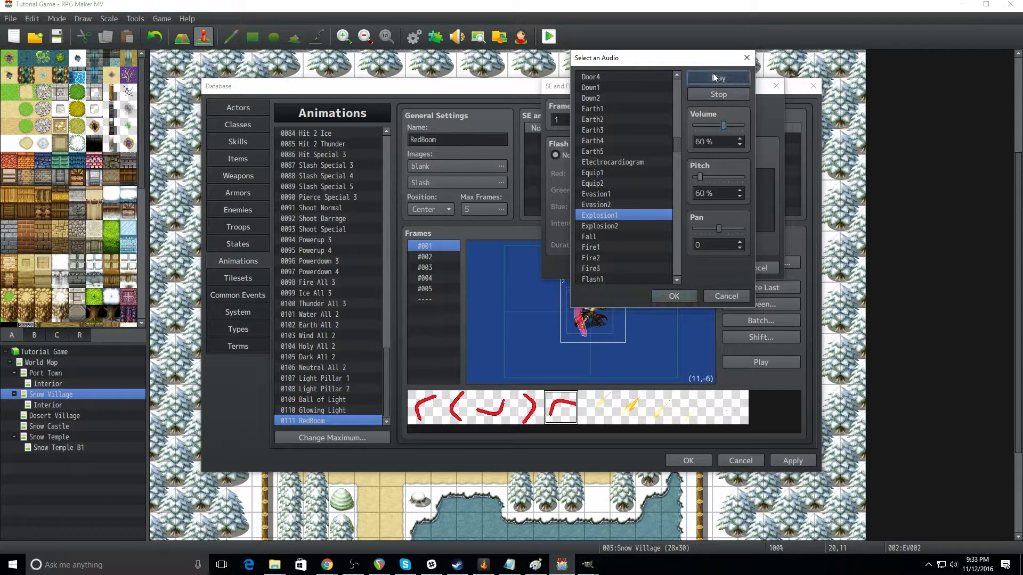
{"action": "left_click", "coordinate": [672, 296]}
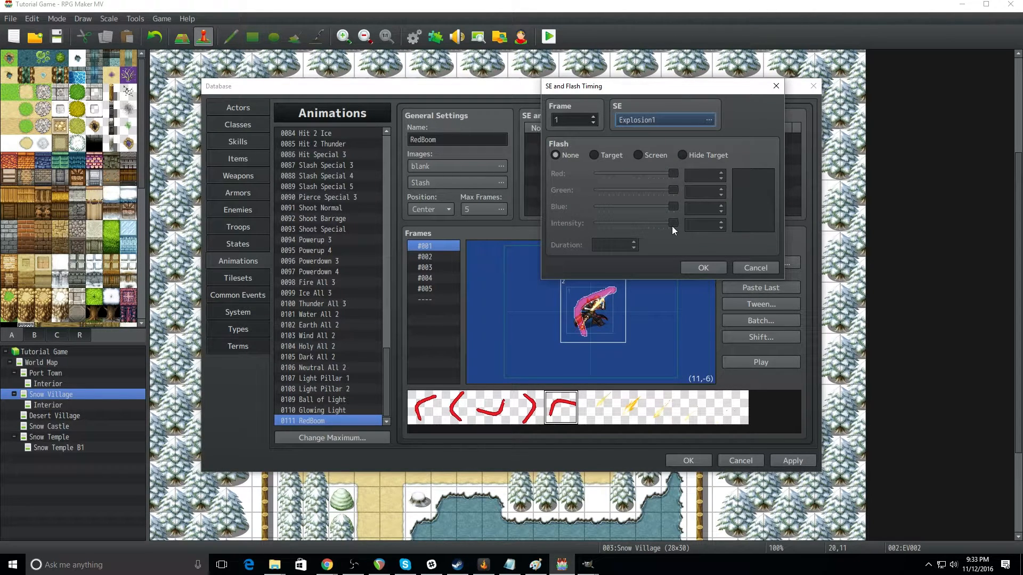
Step: Give the frame 1 timing entry a screen flash with a duration of 1 frame
{"action": "left_click", "coordinate": [635, 159]}
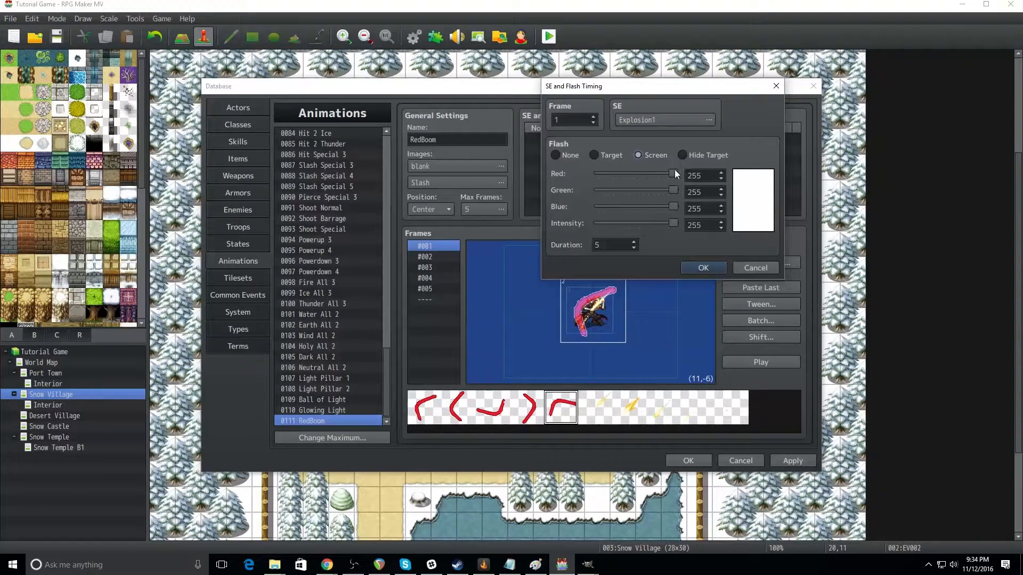
{"action": "left_click", "coordinate": [633, 248]}
{"action": "left_click", "coordinate": [635, 247]}
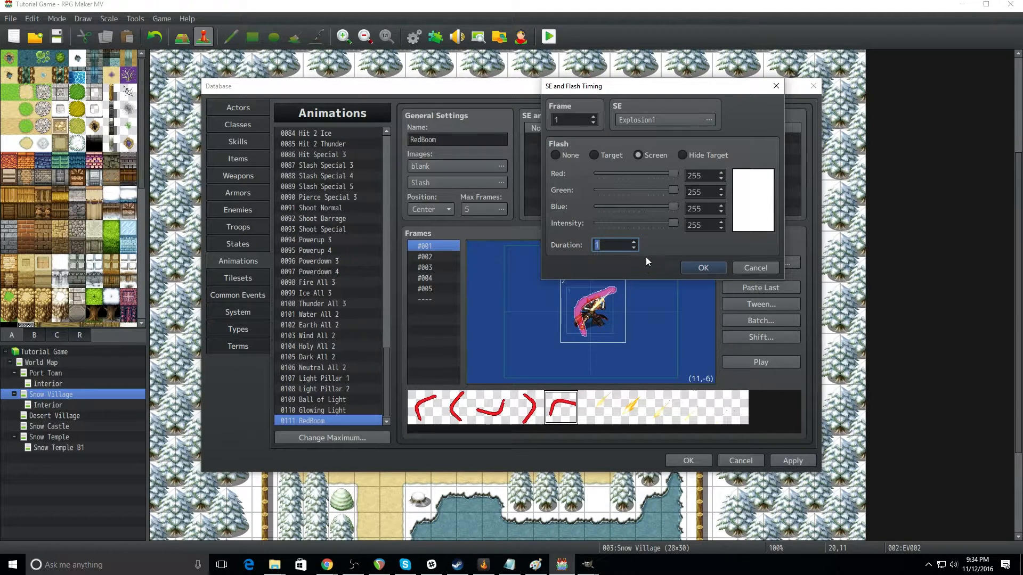
{"action": "left_click", "coordinate": [620, 247]}
{"action": "left_click", "coordinate": [634, 248]}
{"action": "double_click", "coordinate": [635, 249]}
Step: Set the screen flash colour to red 187, green 0, blue 0 with intensity 136, and preview the animation
{"action": "left_click_drag", "start_coordinate": [674, 209], "coordinate": [583, 214]}
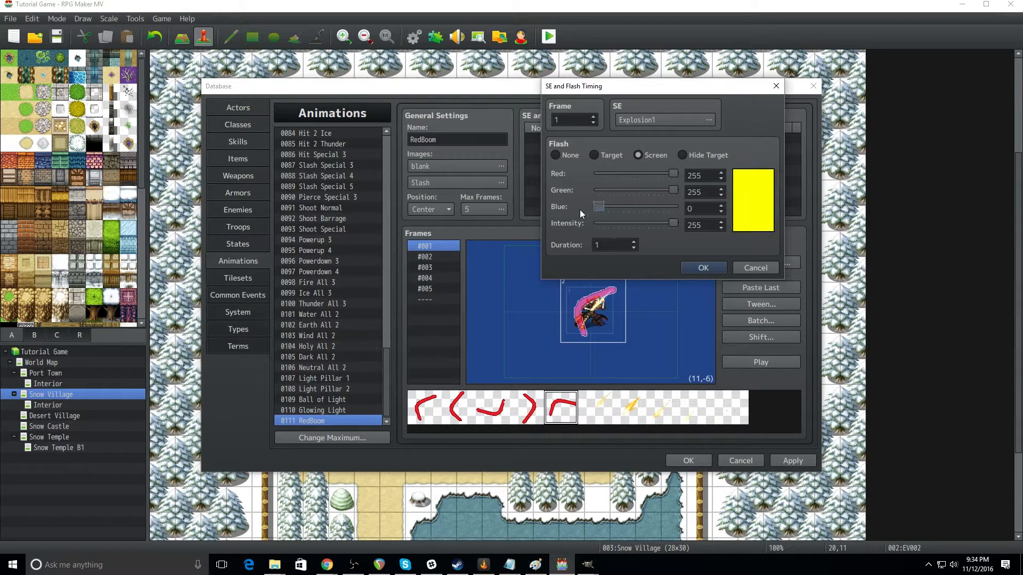
{"action": "left_click_drag", "start_coordinate": [674, 190], "coordinate": [586, 193]}
{"action": "mouse_move", "coordinate": [664, 172]}
{"action": "left_mouse_down"}
{"action": "mouse_move", "coordinate": [641, 173]}
{"action": "mouse_move", "coordinate": [656, 175]}
{"action": "left_mouse_up"}
{"action": "left_click_drag", "start_coordinate": [672, 223], "coordinate": [639, 227]}
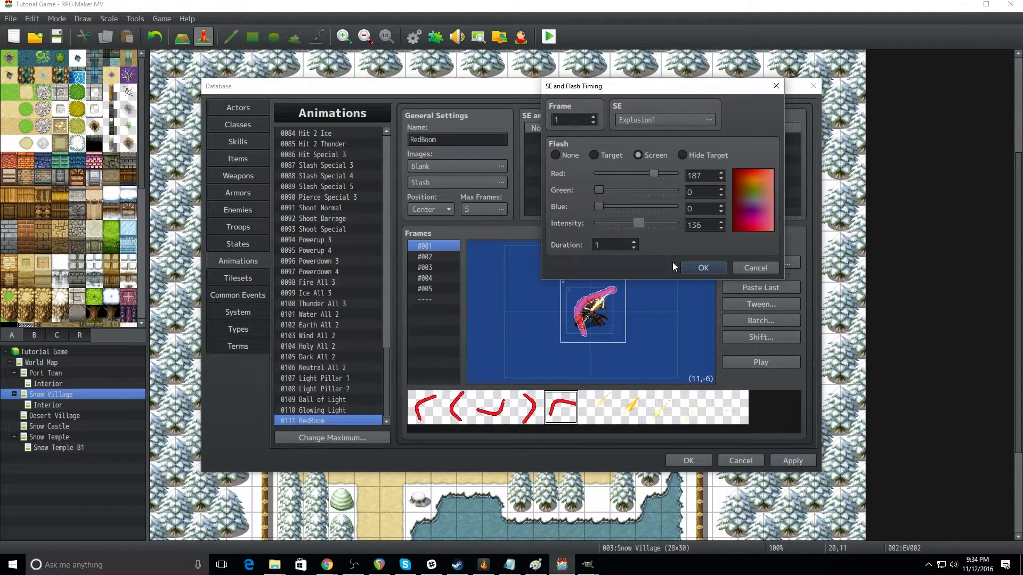
{"action": "left_click", "coordinate": [693, 267]}
{"action": "left_click", "coordinate": [759, 362]}
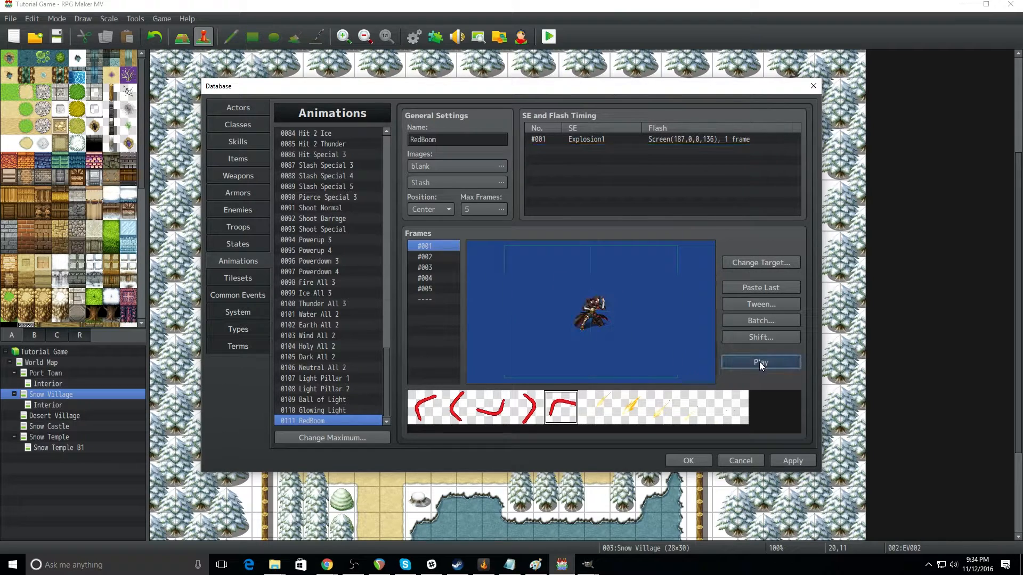
Step: Set the duration of the frame #001 screen flash to 5 frames and replay the animation
{"action": "double_click", "coordinate": [580, 138]}
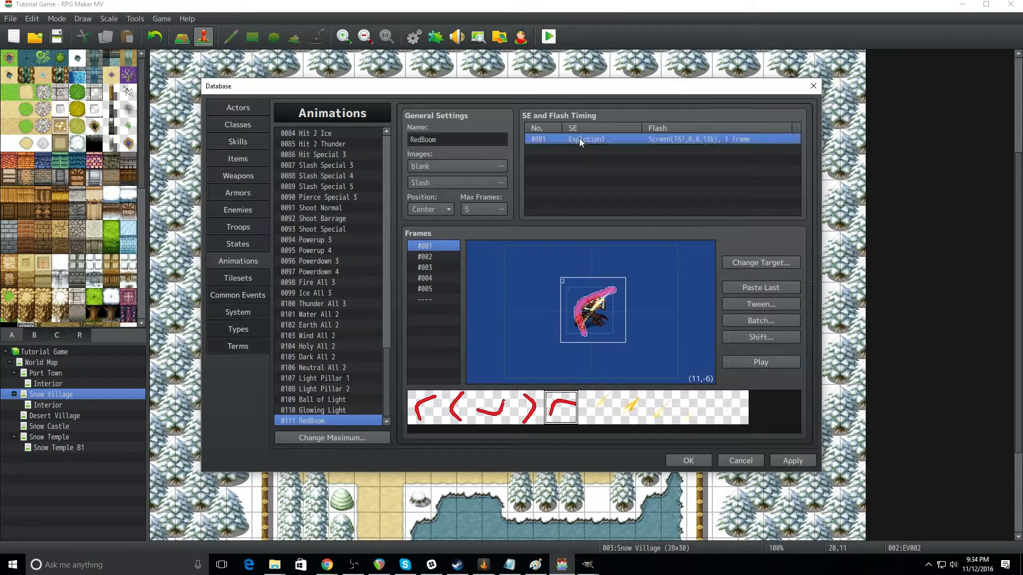
{"action": "left_click", "coordinate": [636, 245]}
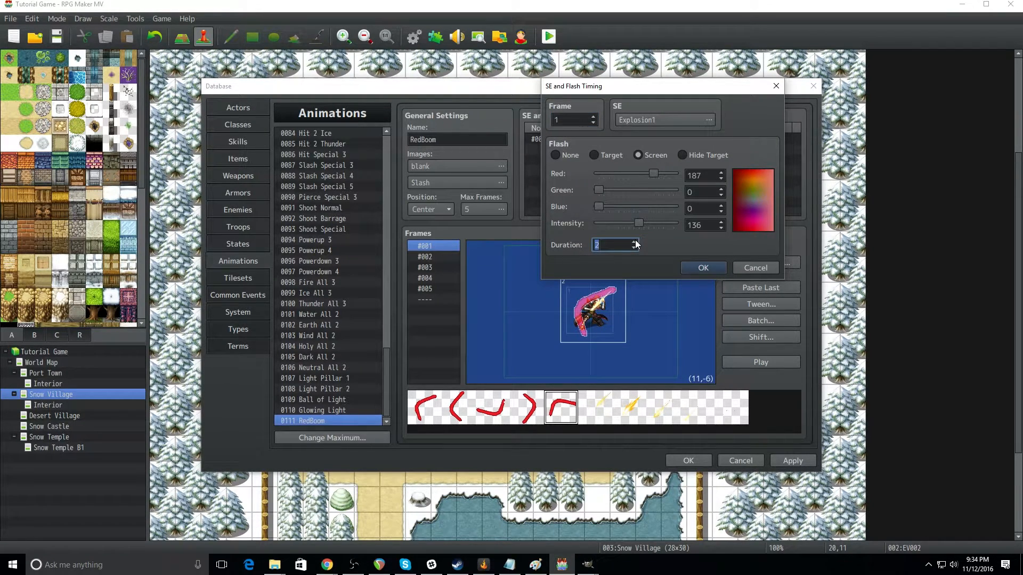
{"action": "left_click", "coordinate": [694, 268]}
{"action": "left_click", "coordinate": [762, 361]}
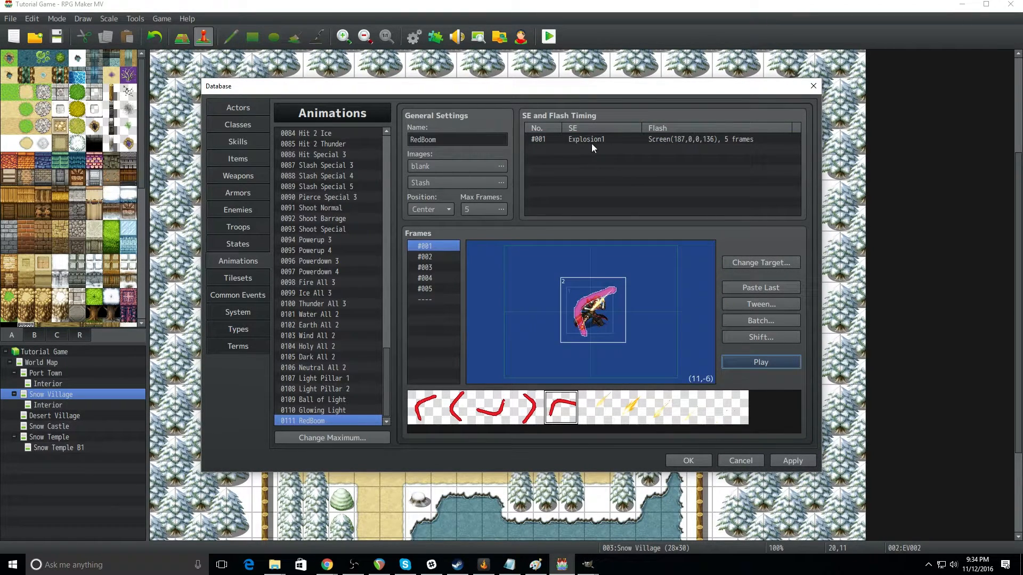
{"action": "double_click", "coordinate": [551, 150]}
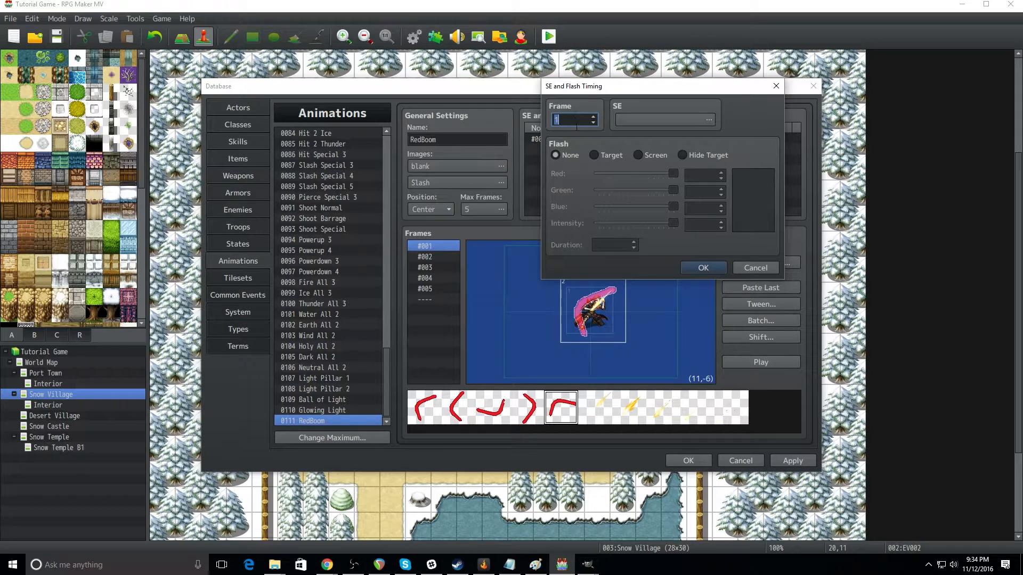
{"action": "left_click", "coordinate": [593, 117]}
{"action": "left_click", "coordinate": [595, 155]}
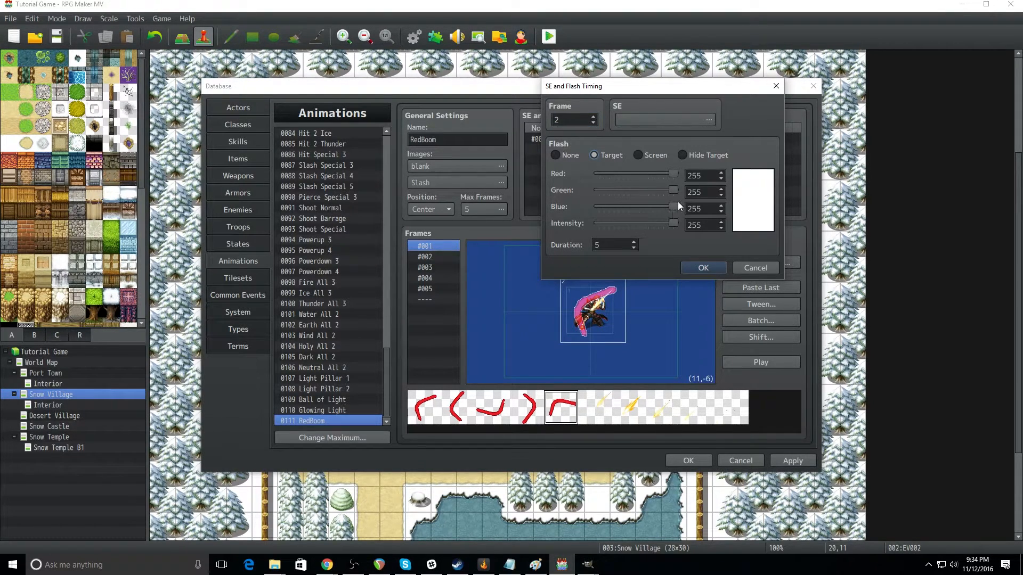
{"action": "left_click_drag", "start_coordinate": [674, 224], "coordinate": [639, 228]}
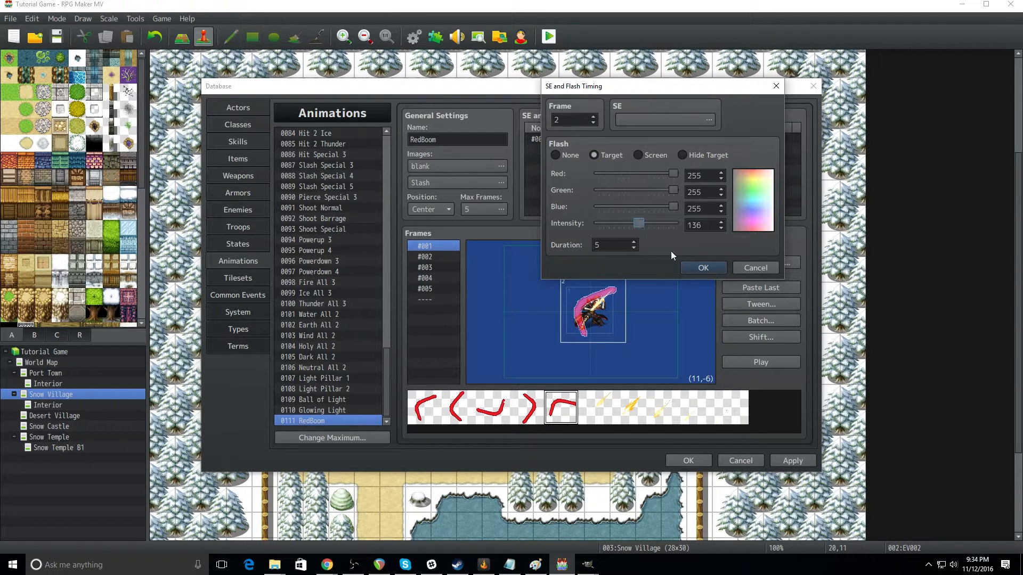
{"action": "left_click", "coordinate": [764, 268]}
Step: Add a timing entry on frame 5 with a white target flash, intensity 187 and a duration of 5 frames
{"action": "double_click", "coordinate": [552, 151]}
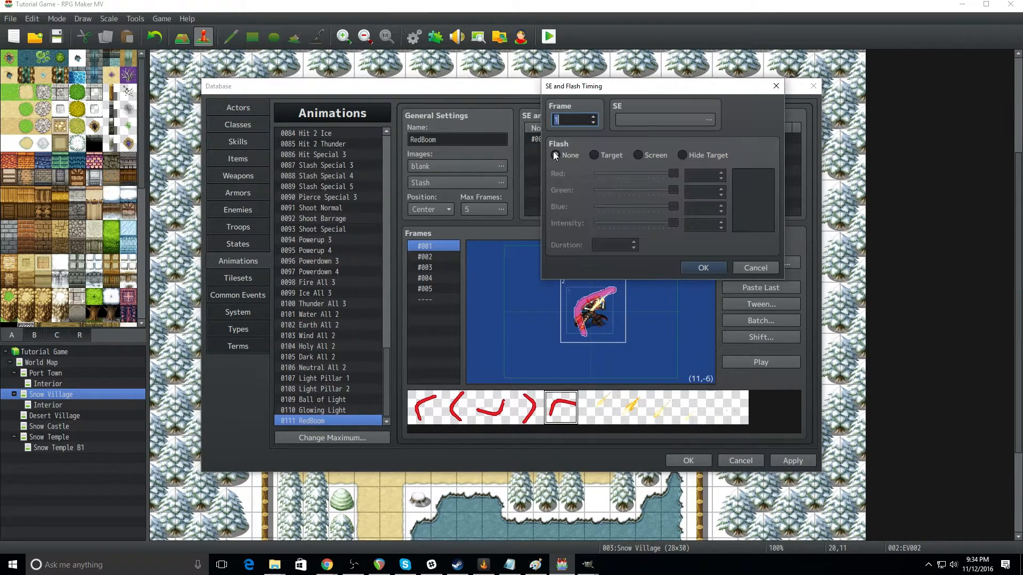
{"action": "left_click", "coordinate": [593, 117]}
{"action": "left_click", "coordinate": [601, 157]}
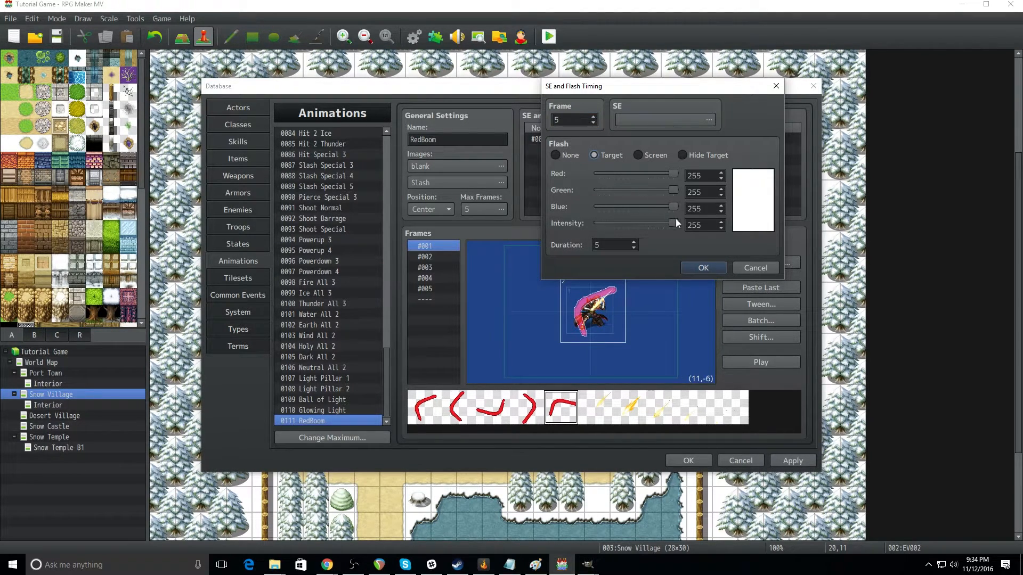
{"action": "mouse_move", "coordinate": [674, 224]}
{"action": "left_mouse_down"}
{"action": "mouse_move", "coordinate": [625, 223]}
{"action": "mouse_move", "coordinate": [655, 226]}
{"action": "left_mouse_up"}
{"action": "left_click", "coordinate": [702, 268]}
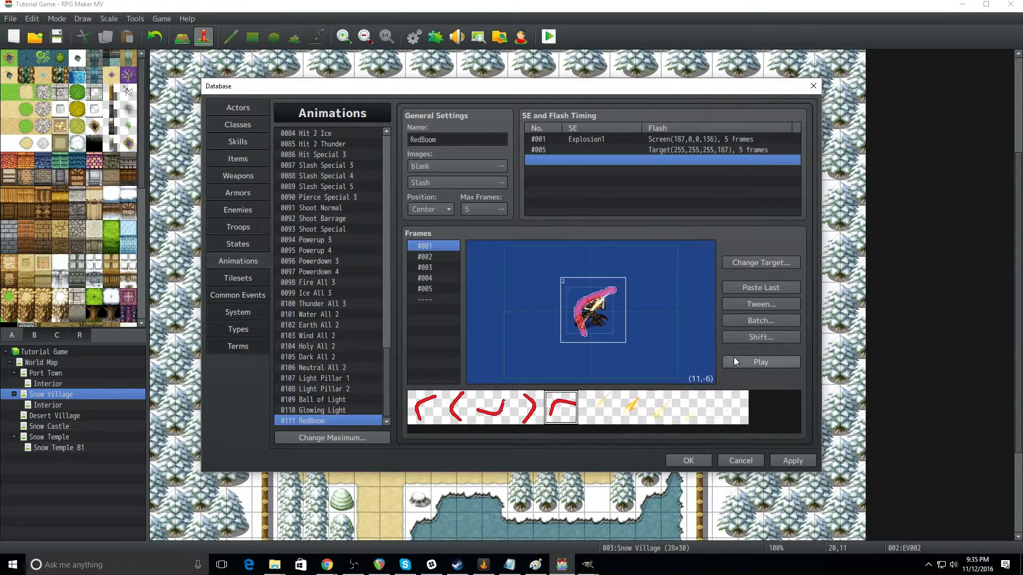
Step: Play the RedBoom animation repeatedly to check the explosion sound with both flashes
{"action": "left_click", "coordinate": [755, 363]}
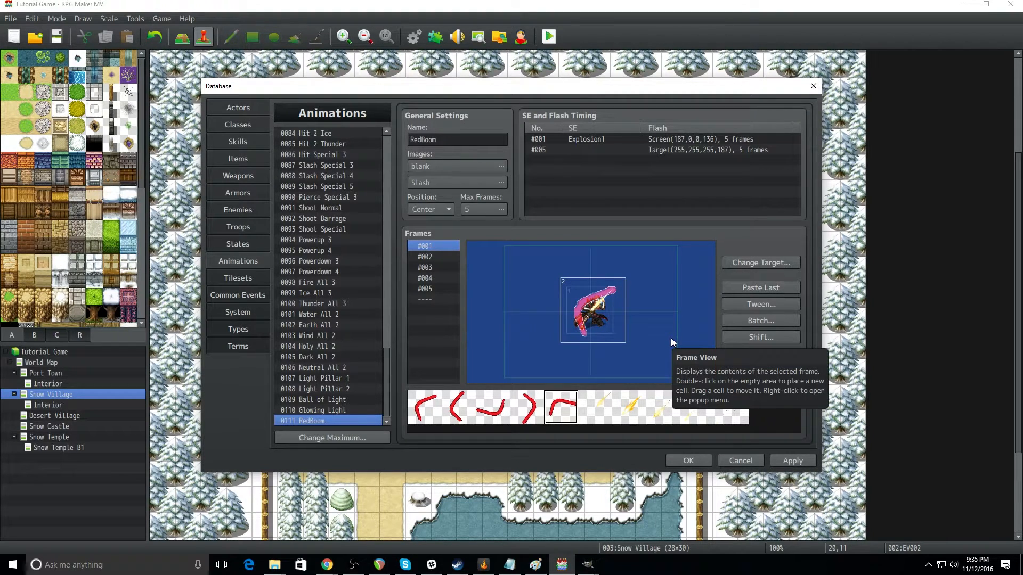
{"action": "left_click", "coordinate": [765, 363]}
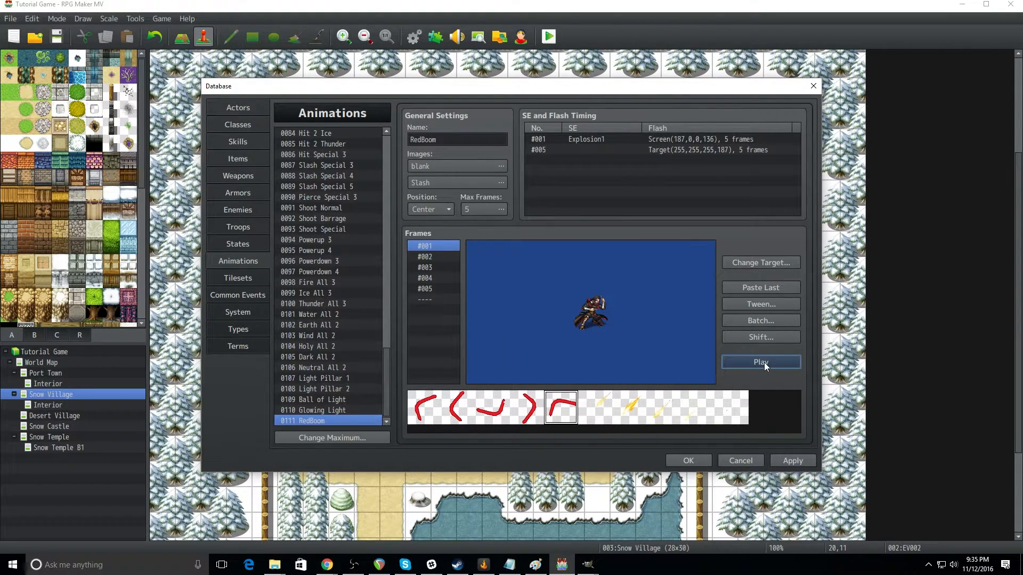
{"action": "left_click", "coordinate": [765, 366]}
Step: Raise the Explosion1 sound volume to 85% in the frame #001 timing entry and replay the animation
{"action": "left_click", "coordinate": [594, 140]}
{"action": "right_click", "coordinate": [595, 140]}
{"action": "left_click", "coordinate": [617, 154]}
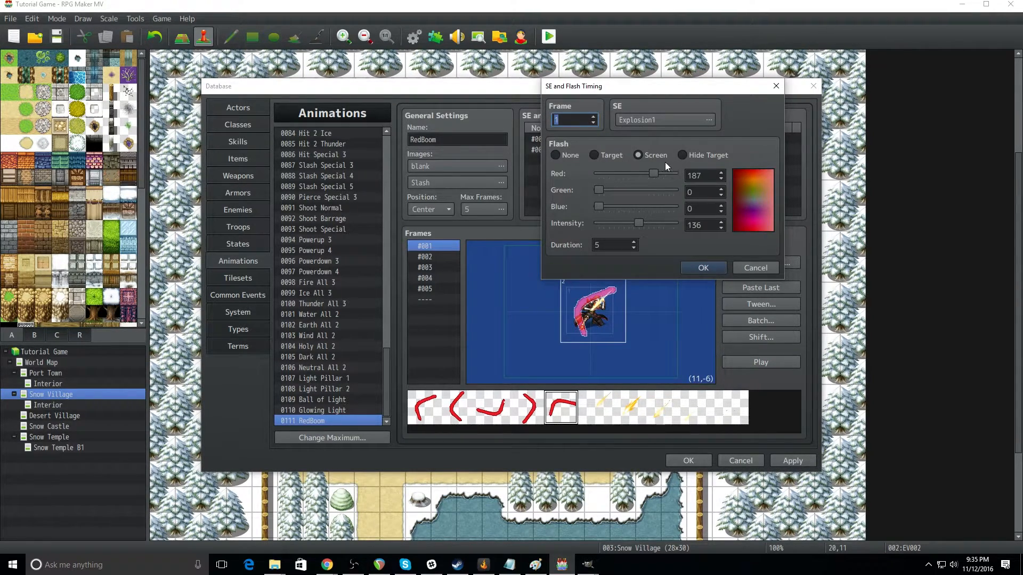
{"action": "left_click", "coordinate": [690, 121]}
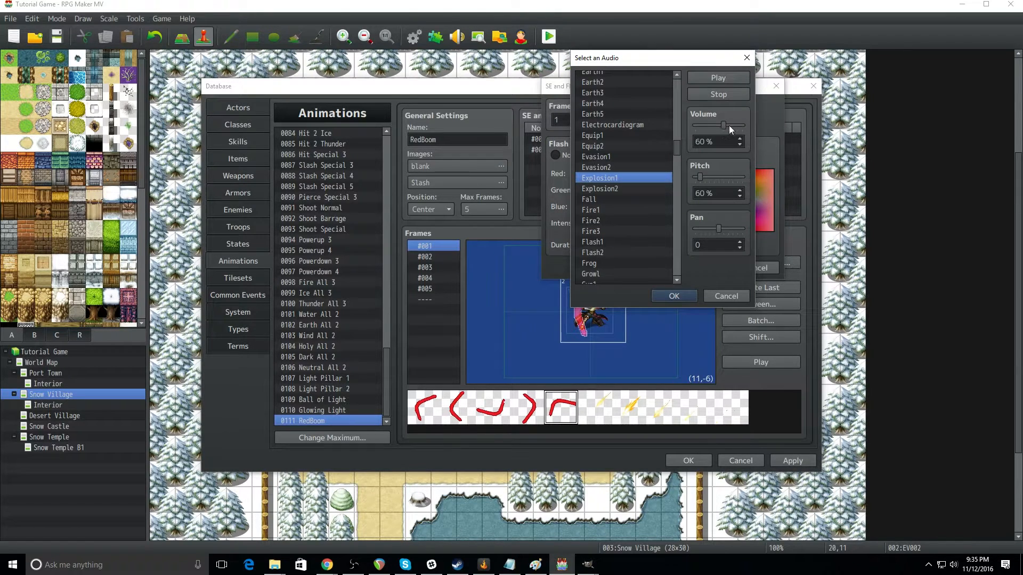
{"action": "left_click", "coordinate": [675, 294]}
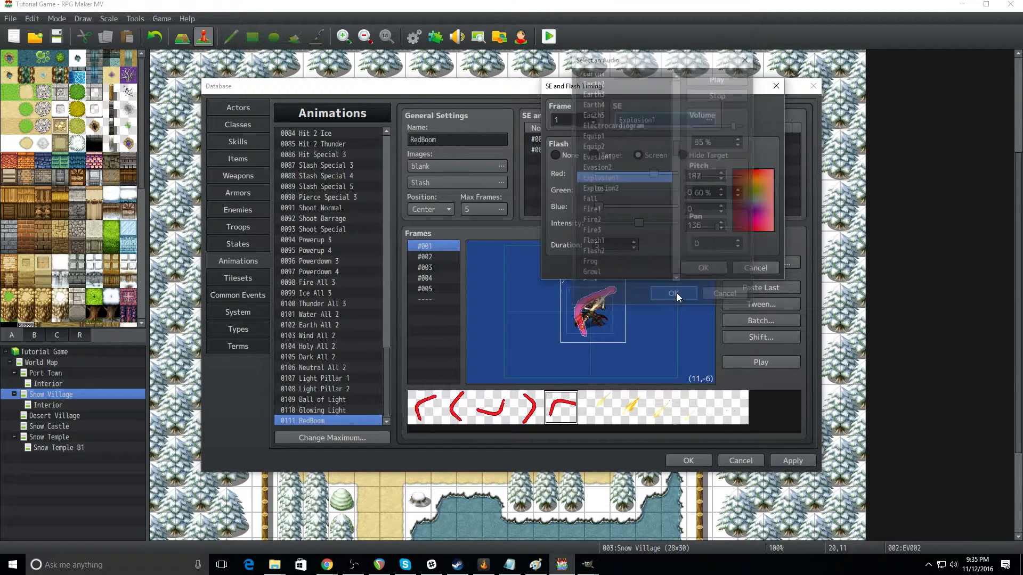
{"action": "left_click", "coordinate": [705, 269]}
{"action": "left_click", "coordinate": [765, 367]}
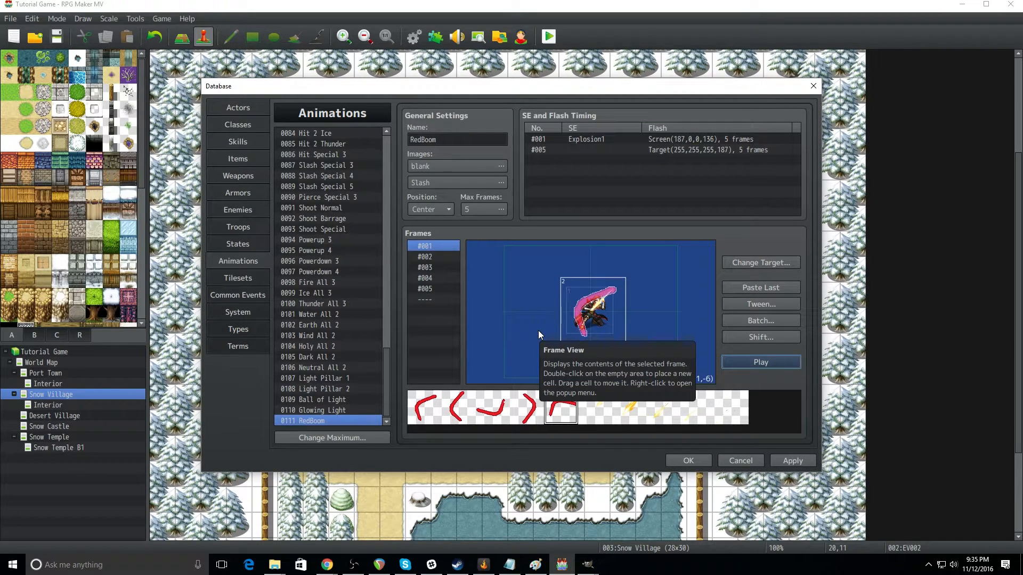
Step: Change the animation's preview target to the Succubus battler and play RedBoom on it
{"action": "left_click", "coordinate": [747, 262]}
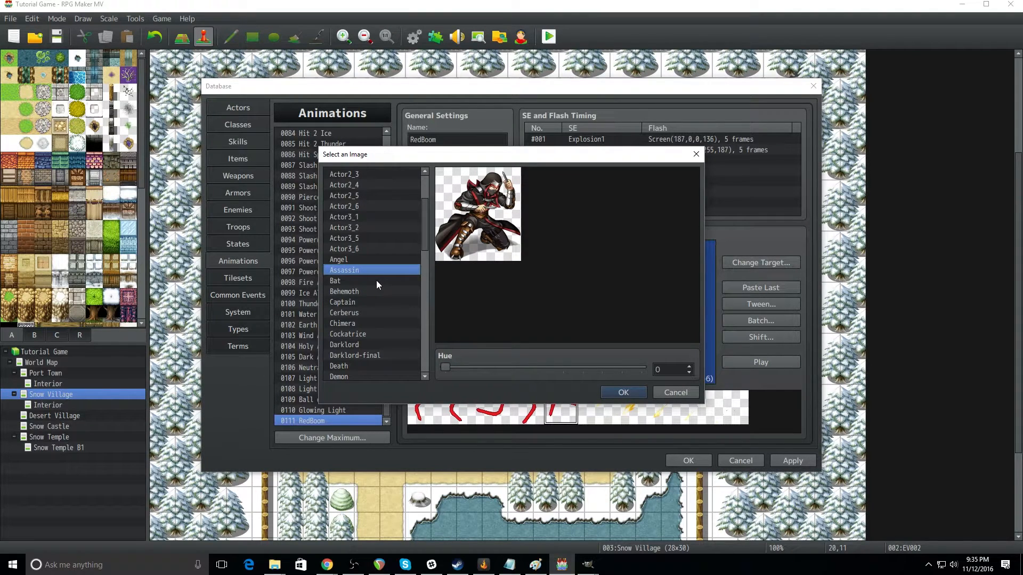
{"action": "scroll", "coordinate": [423, 293], "scroll_direction": "down", "scroll_amount": 1}
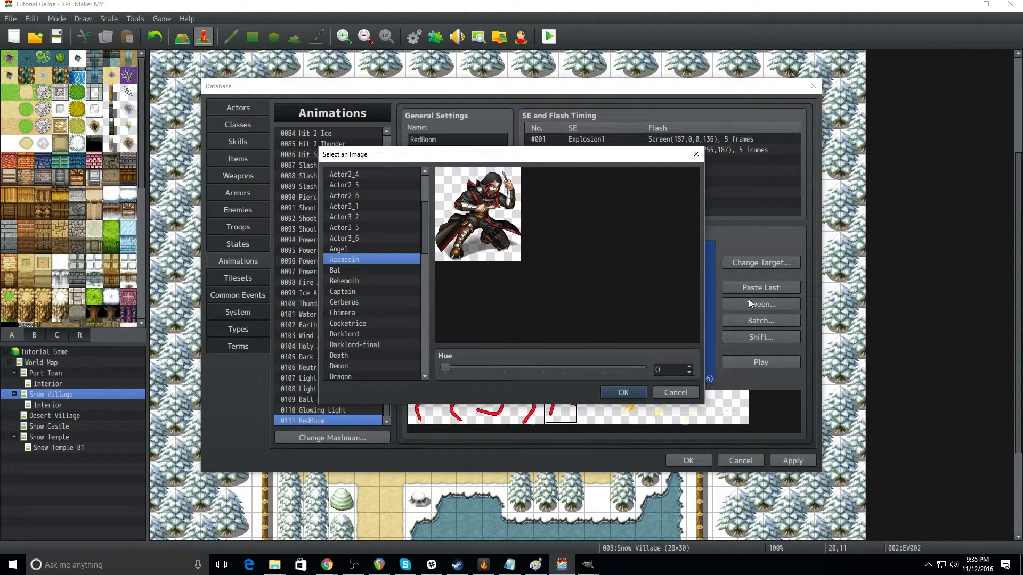
{"action": "scroll", "coordinate": [375, 301], "scroll_direction": "down", "scroll_amount": 13}
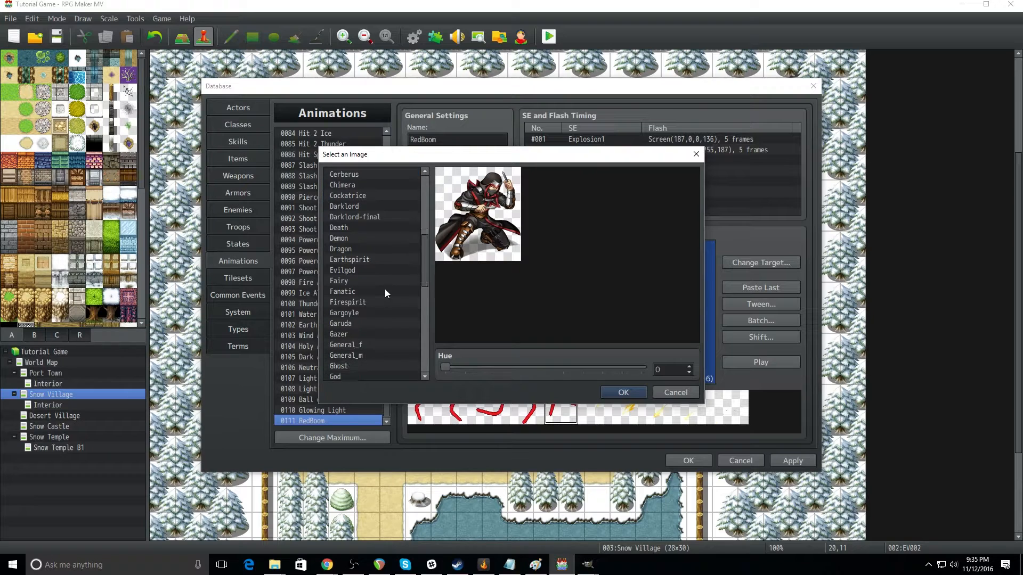
{"action": "left_click", "coordinate": [365, 260]}
{"action": "left_click", "coordinate": [362, 249]}
{"action": "left_click", "coordinate": [356, 270]}
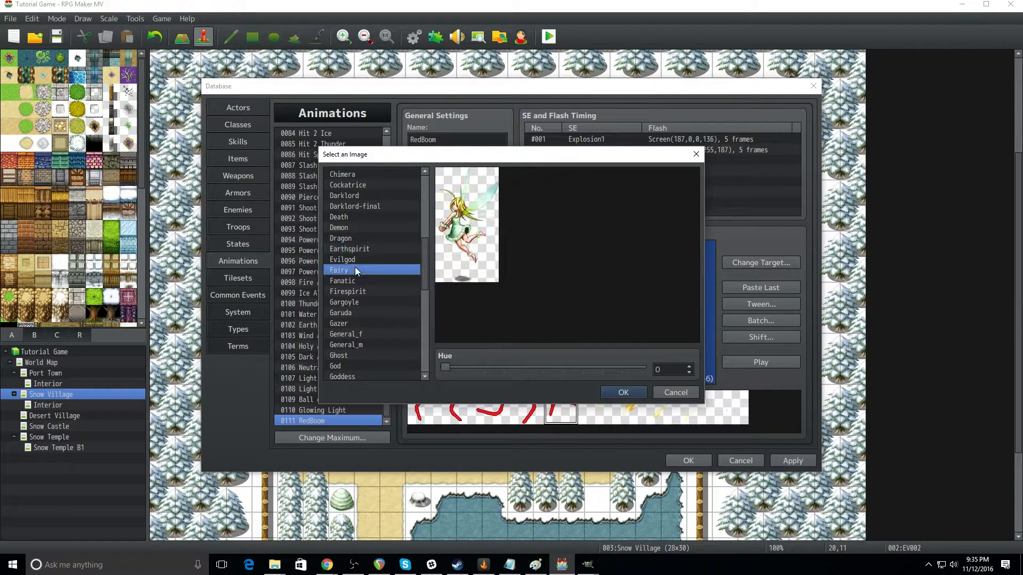
{"action": "left_click", "coordinate": [357, 281]}
{"action": "scroll", "coordinate": [362, 333], "scroll_direction": "down", "scroll_amount": 8}
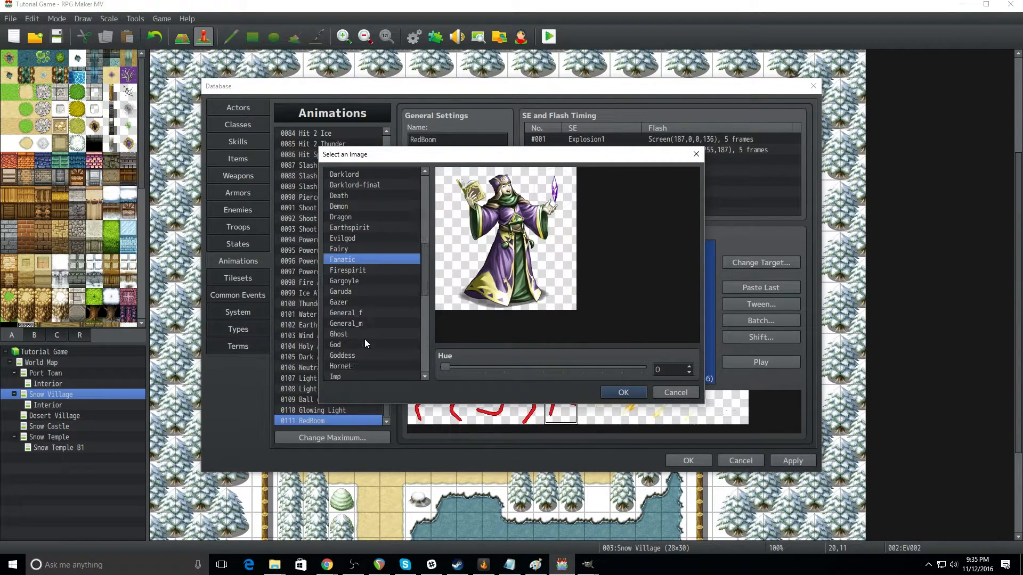
{"action": "left_click", "coordinate": [359, 293]}
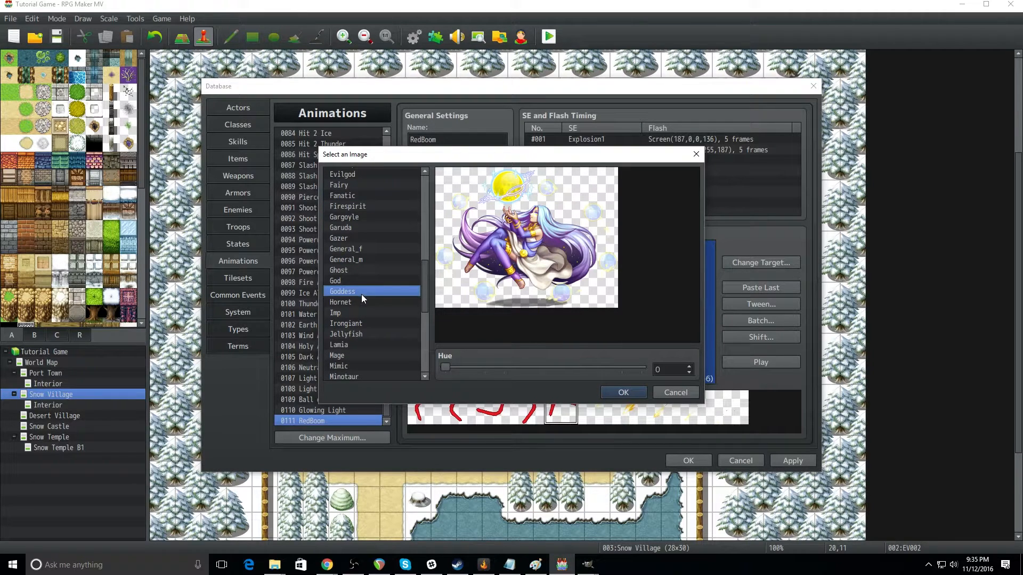
{"action": "scroll", "coordinate": [358, 318], "scroll_direction": "down", "scroll_amount": 5}
{"action": "left_click", "coordinate": [357, 318]}
{"action": "scroll", "coordinate": [356, 343], "scroll_direction": "down", "scroll_amount": 7}
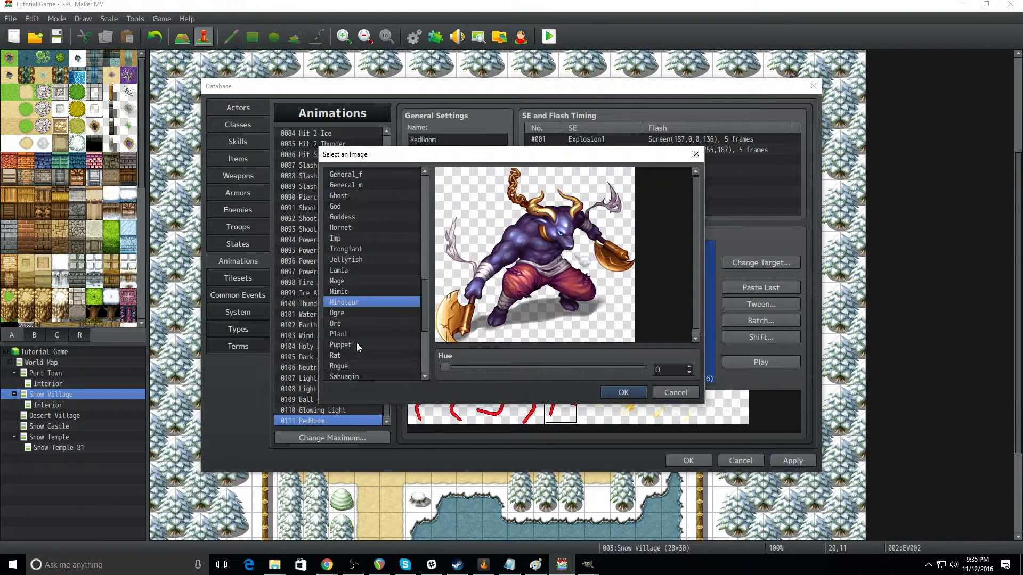
{"action": "scroll", "coordinate": [355, 342], "scroll_direction": "down", "scroll_amount": 1}
{"action": "left_click", "coordinate": [347, 292]}
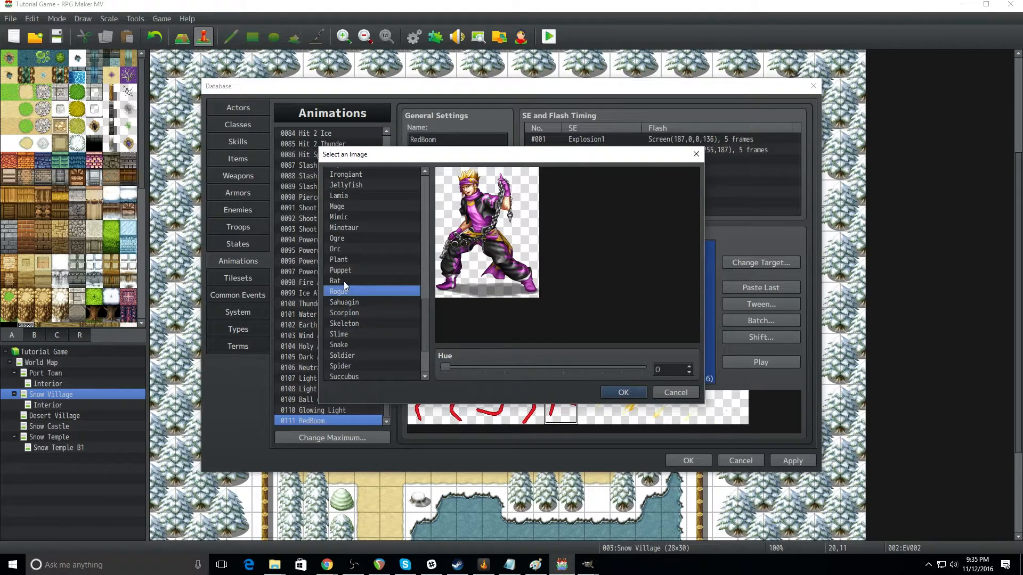
{"action": "left_click", "coordinate": [343, 282]}
{"action": "left_click", "coordinate": [353, 312]}
{"action": "scroll", "coordinate": [356, 352], "scroll_direction": "down", "scroll_amount": 6}
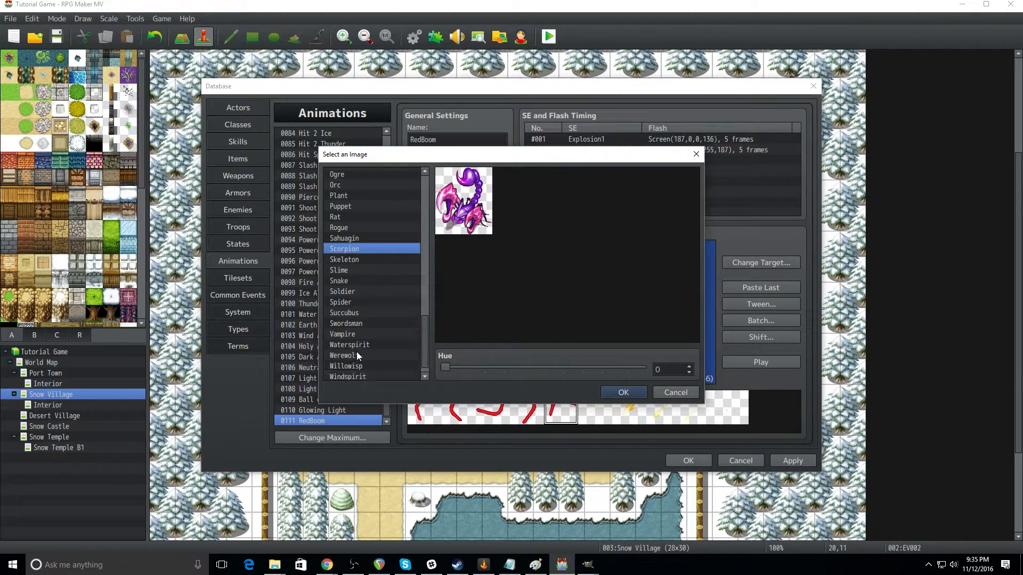
{"action": "left_click", "coordinate": [364, 314]}
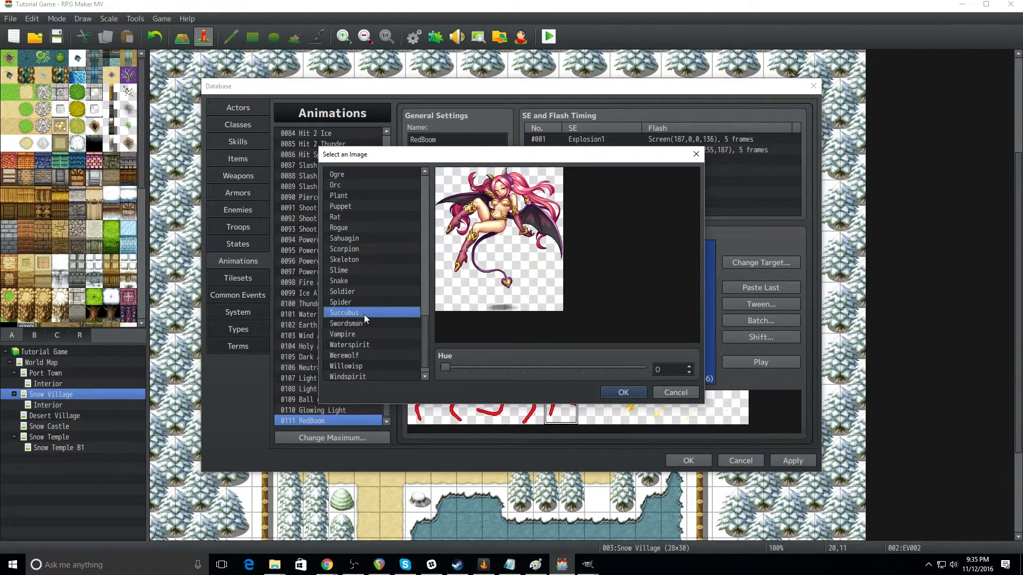
{"action": "left_click", "coordinate": [623, 393]}
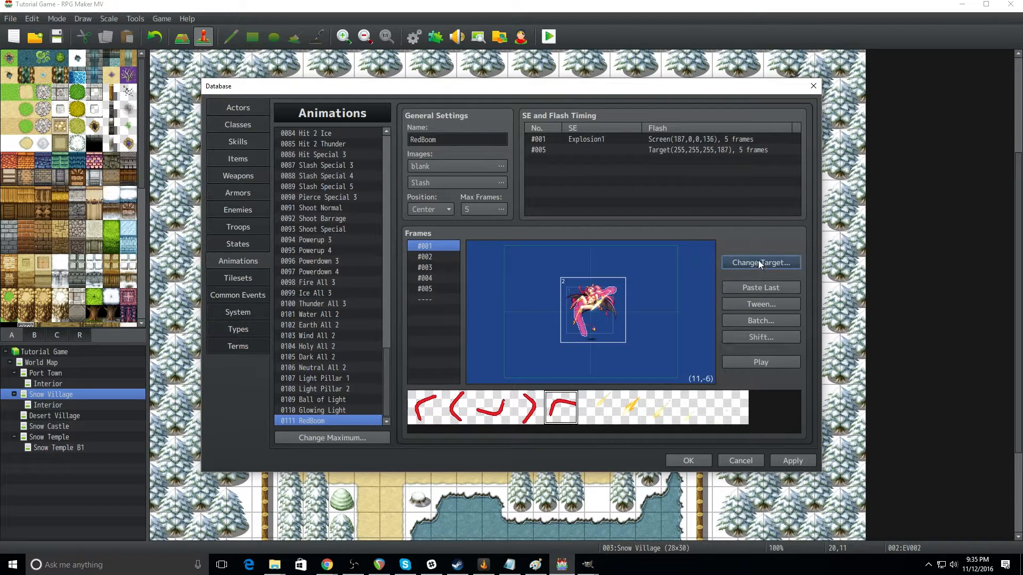
{"action": "left_click", "coordinate": [775, 361]}
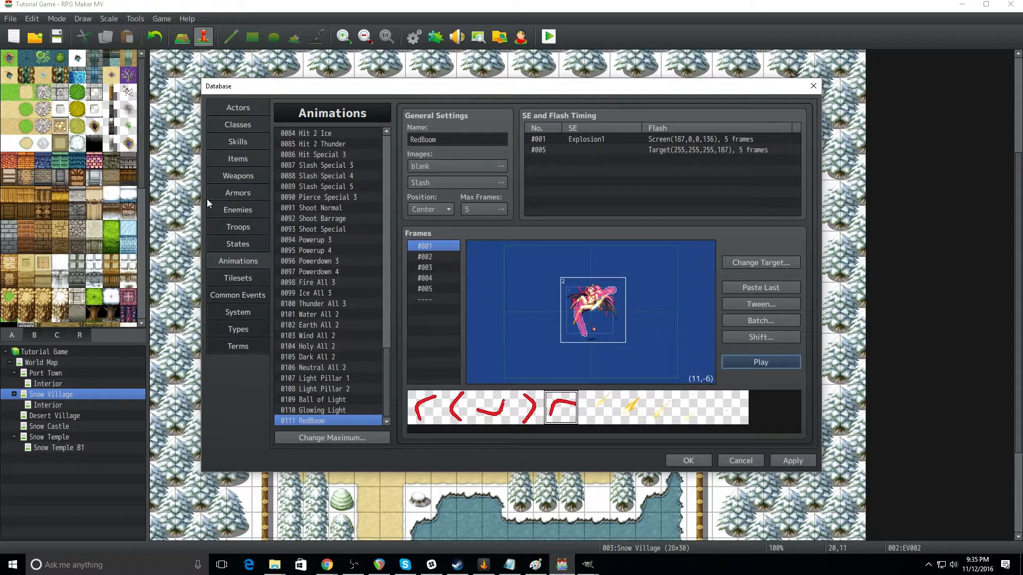
Step: Set the scope of skill 0127 Cure to 1 Enemy
{"action": "left_click", "coordinate": [239, 142]}
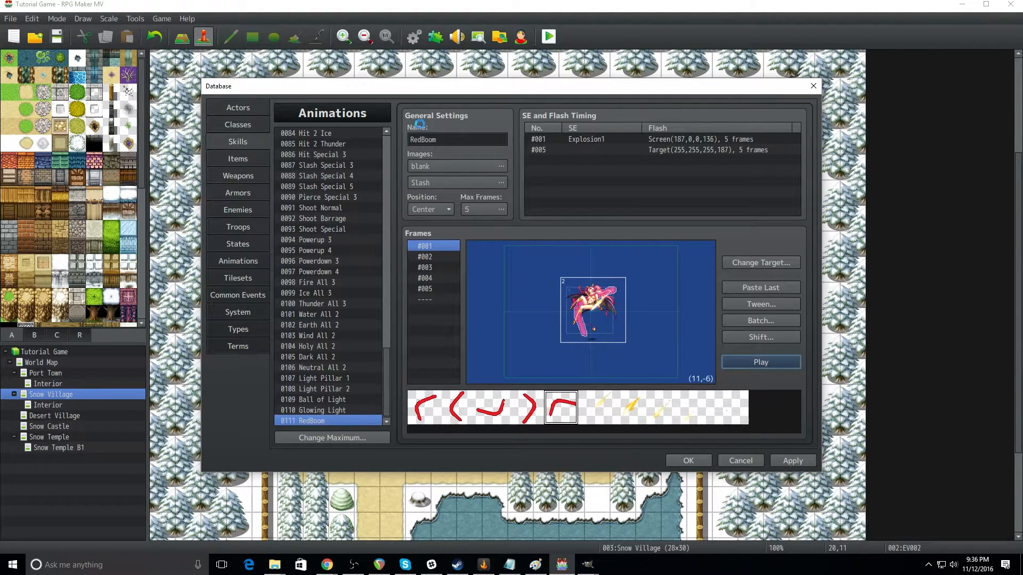
{"action": "scroll", "coordinate": [334, 366], "scroll_direction": "down", "scroll_amount": 8}
{"action": "scroll", "coordinate": [335, 369], "scroll_direction": "up", "scroll_amount": 7}
{"action": "scroll", "coordinate": [337, 365], "scroll_direction": "down", "scroll_amount": 9}
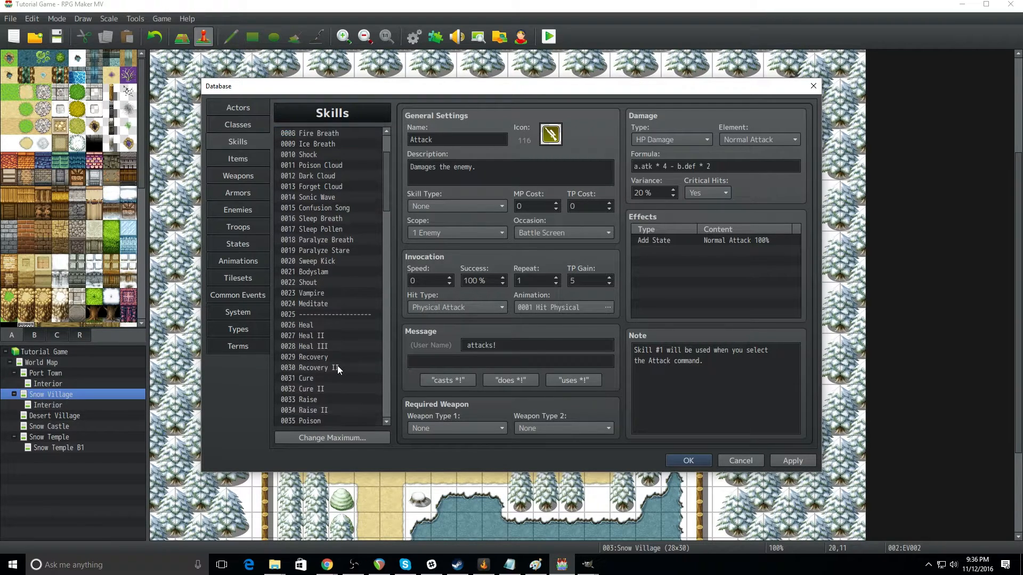
{"action": "scroll", "coordinate": [338, 365], "scroll_direction": "down", "scroll_amount": 2}
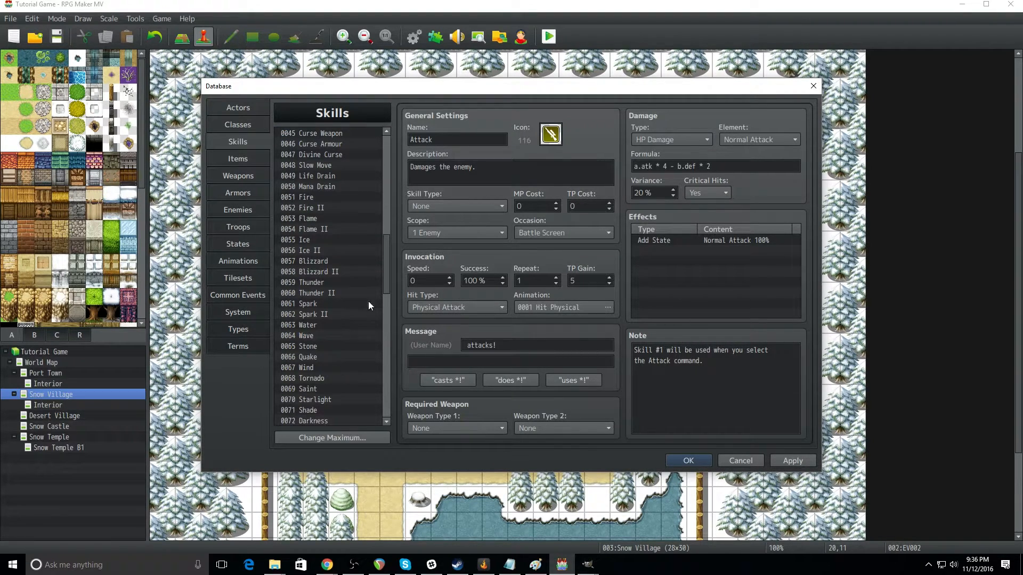
{"action": "left_click_drag", "start_coordinate": [388, 265], "coordinate": [387, 405]}
{"action": "left_click", "coordinate": [341, 421]}
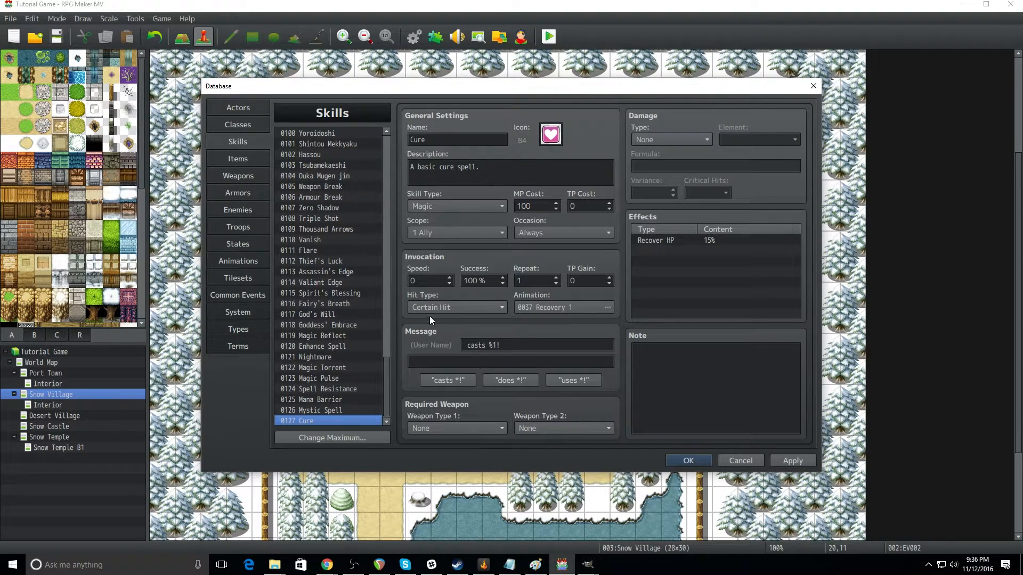
{"action": "left_click", "coordinate": [494, 232]}
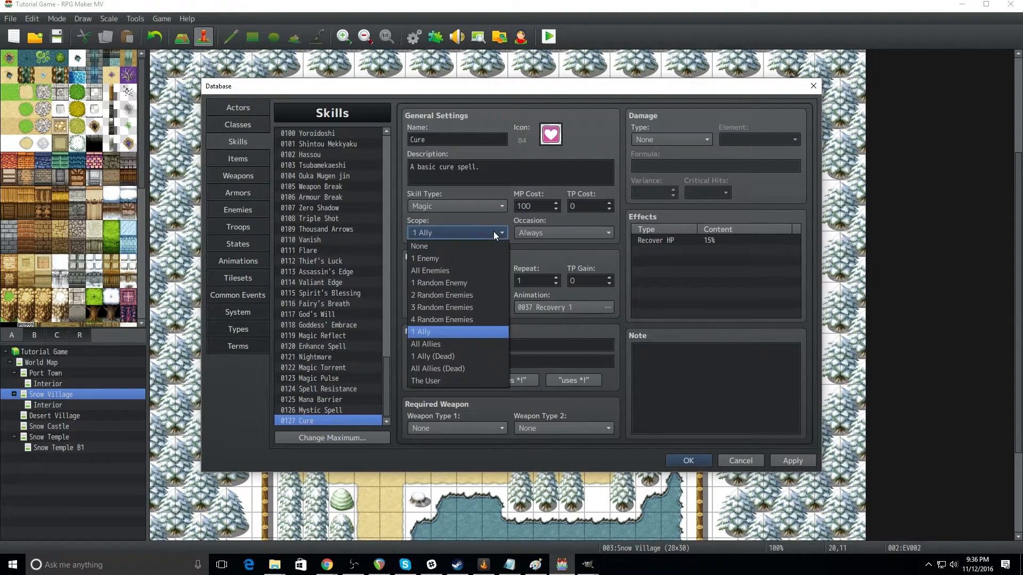
{"action": "left_click", "coordinate": [443, 260]}
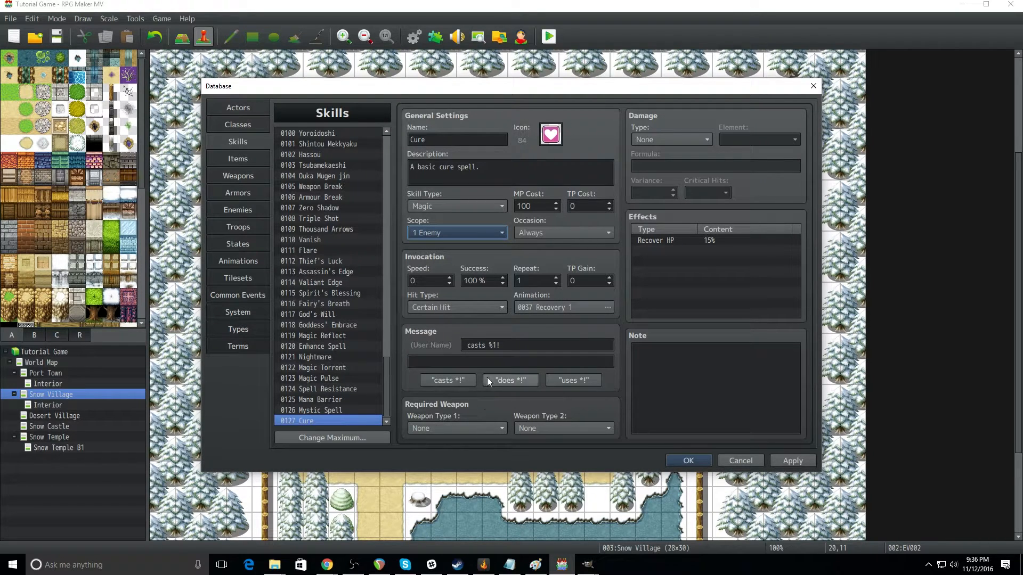
Step: Assign the 0111 RedBoom animation to the Cure skill and apply the database changes
{"action": "left_click", "coordinate": [564, 308]}
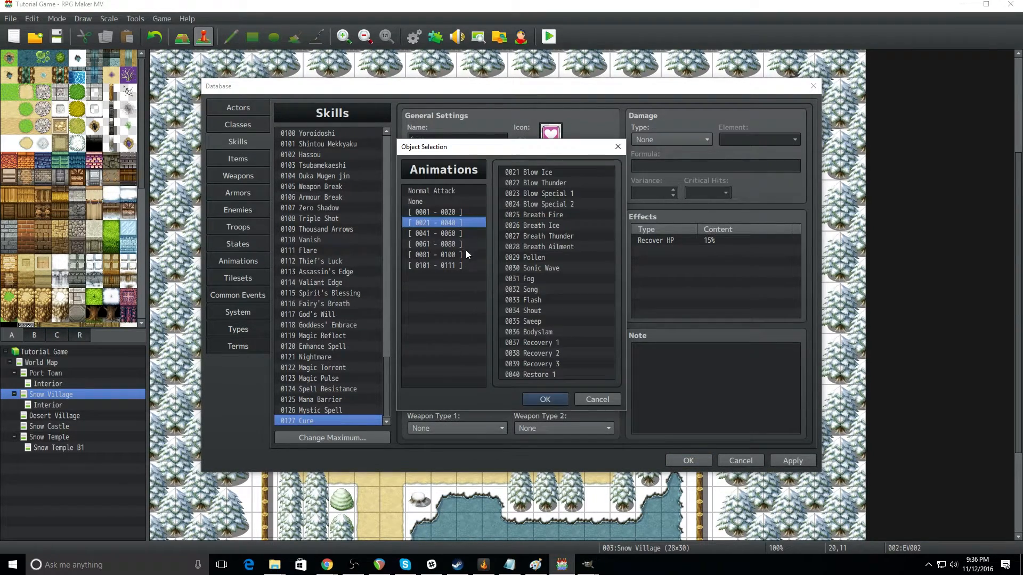
{"action": "left_click", "coordinate": [468, 264]}
{"action": "left_click", "coordinate": [539, 278]}
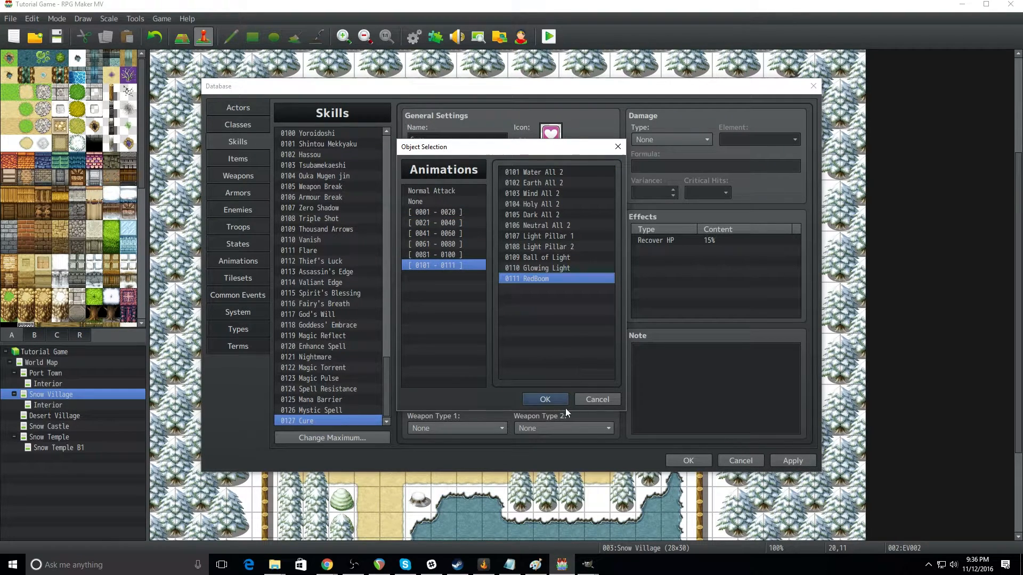
{"action": "left_click", "coordinate": [559, 401]}
{"action": "left_click", "coordinate": [699, 459]}
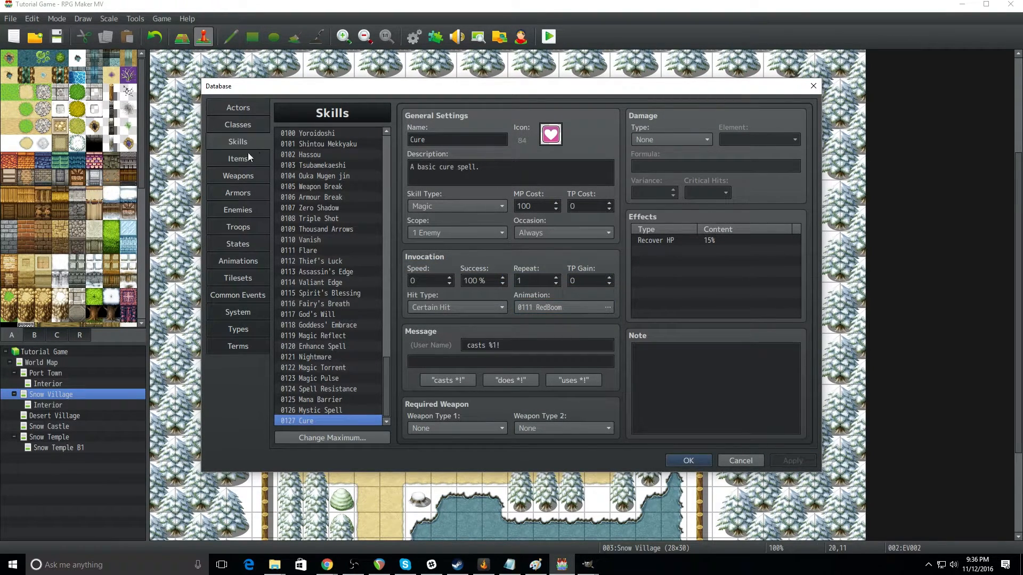
Step: Check the Warrior class's skills to learn and the party settings for the Slime*2 battle test
{"action": "left_click", "coordinate": [247, 124]}
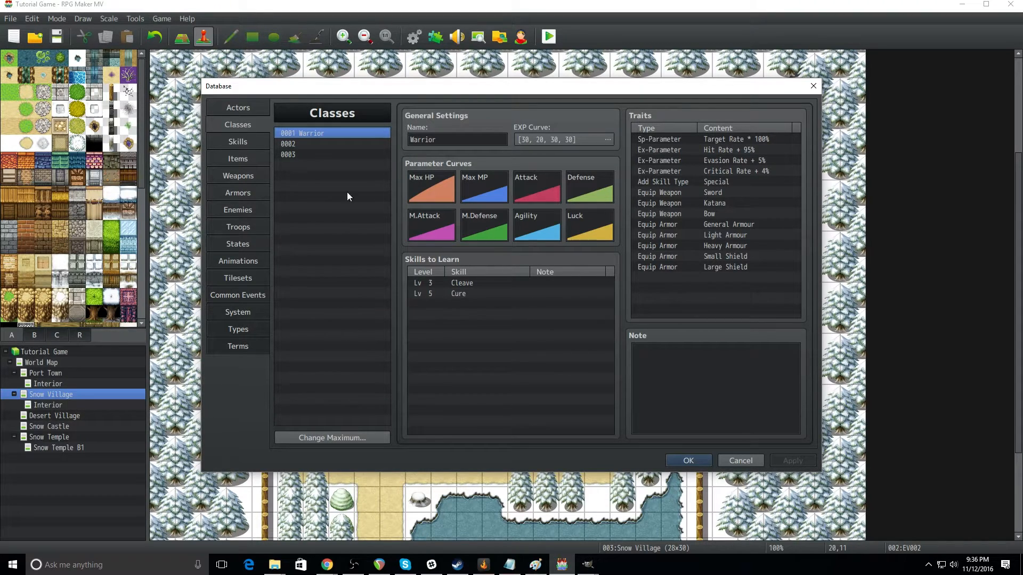
{"action": "left_click", "coordinate": [462, 294]}
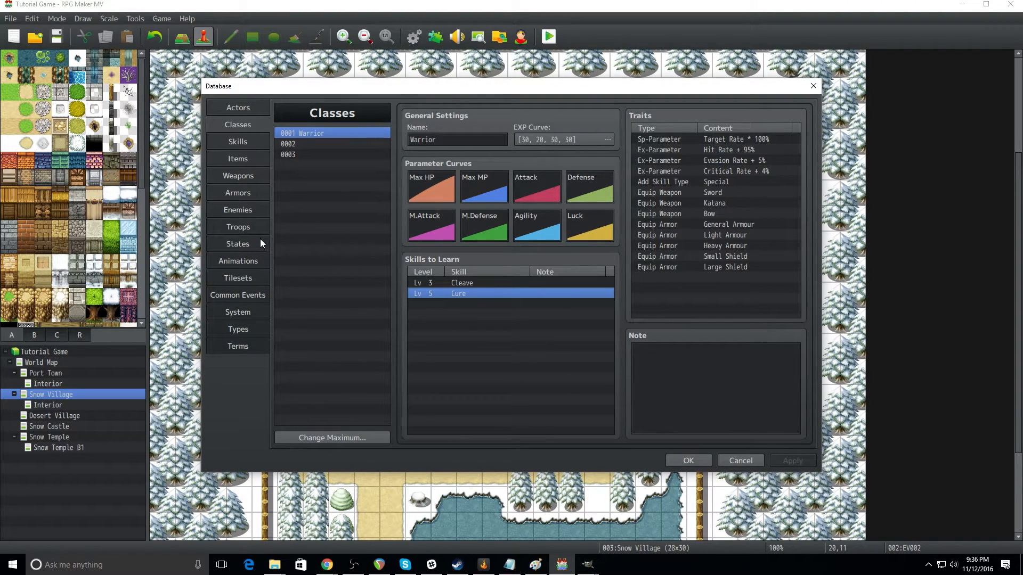
{"action": "left_click", "coordinate": [249, 228]}
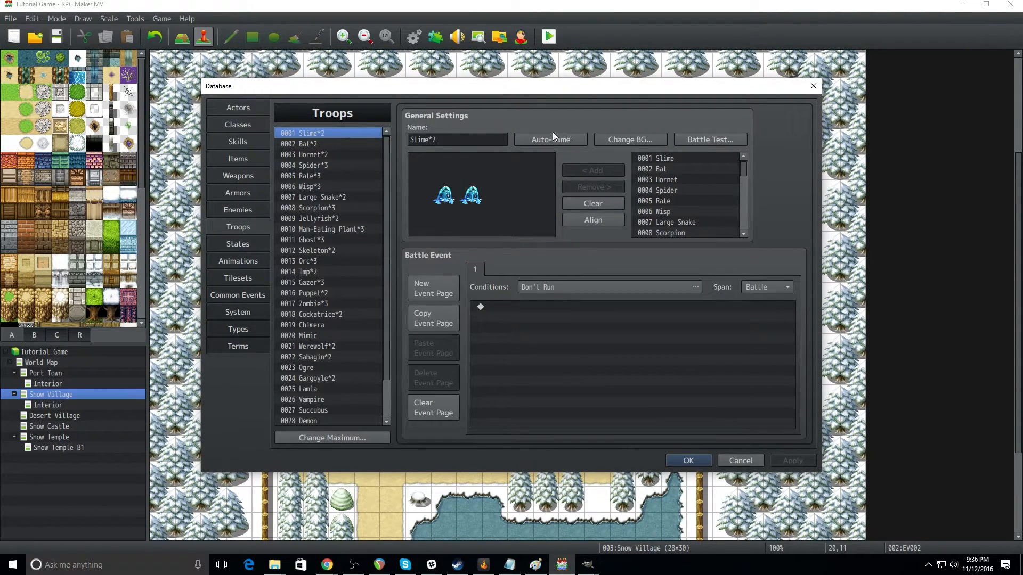
{"action": "left_click", "coordinate": [717, 142]}
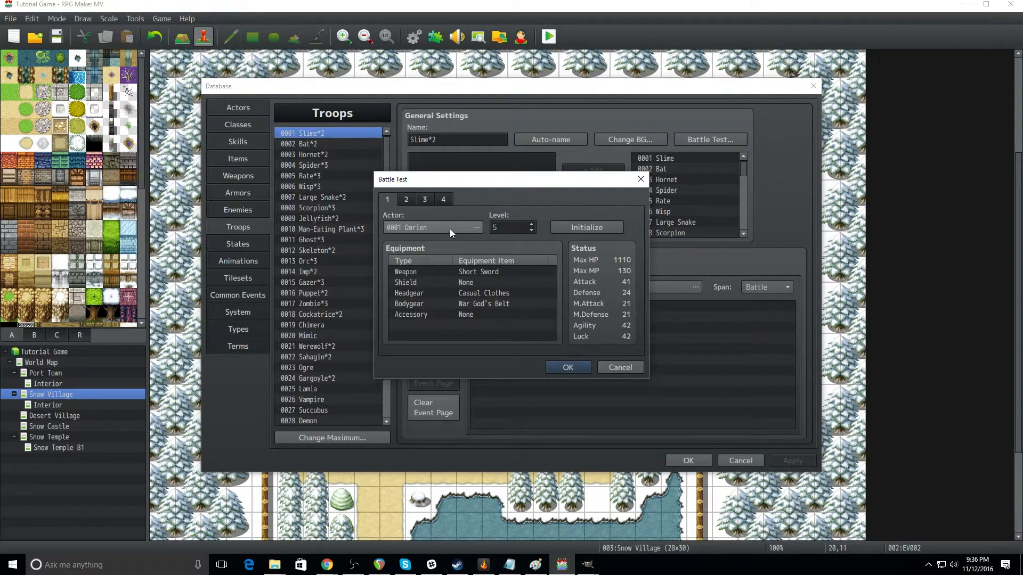
{"action": "left_click", "coordinate": [610, 369]}
{"action": "left_click", "coordinate": [243, 108]}
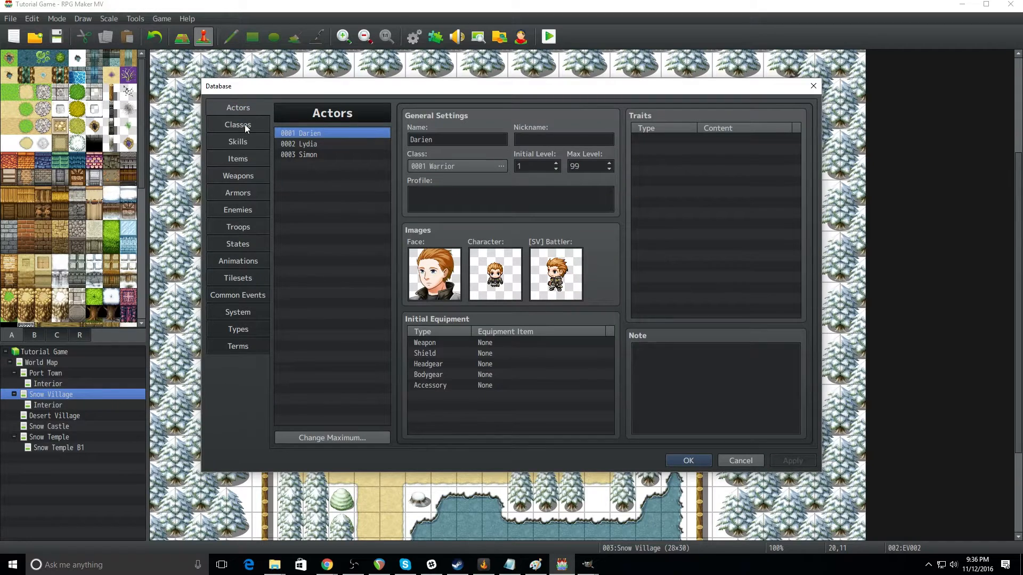
{"action": "left_click", "coordinate": [249, 225]}
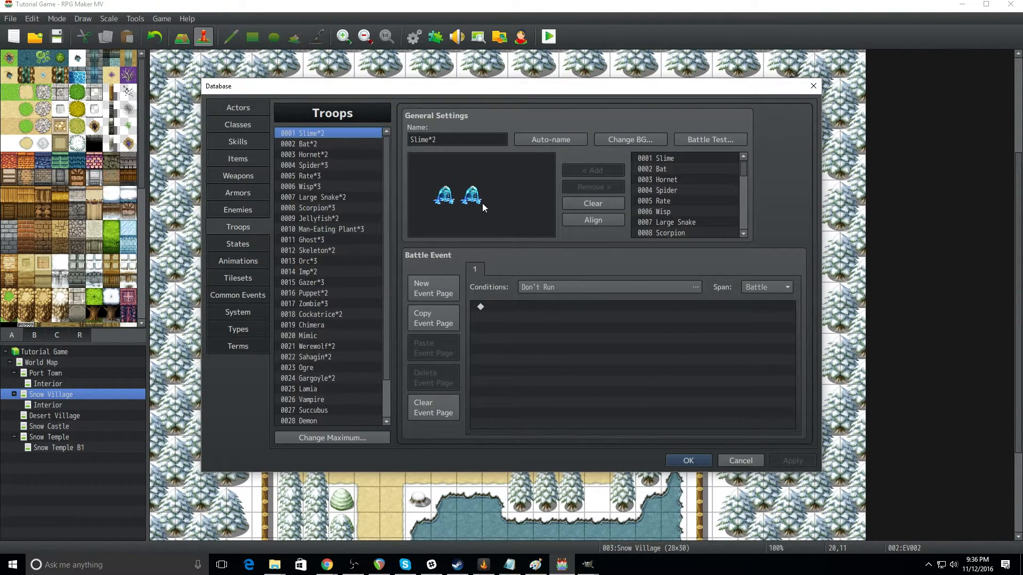
Step: Run a battle test against the Slime*2 troop and open the first party member's Special skills
{"action": "left_click", "coordinate": [713, 139]}
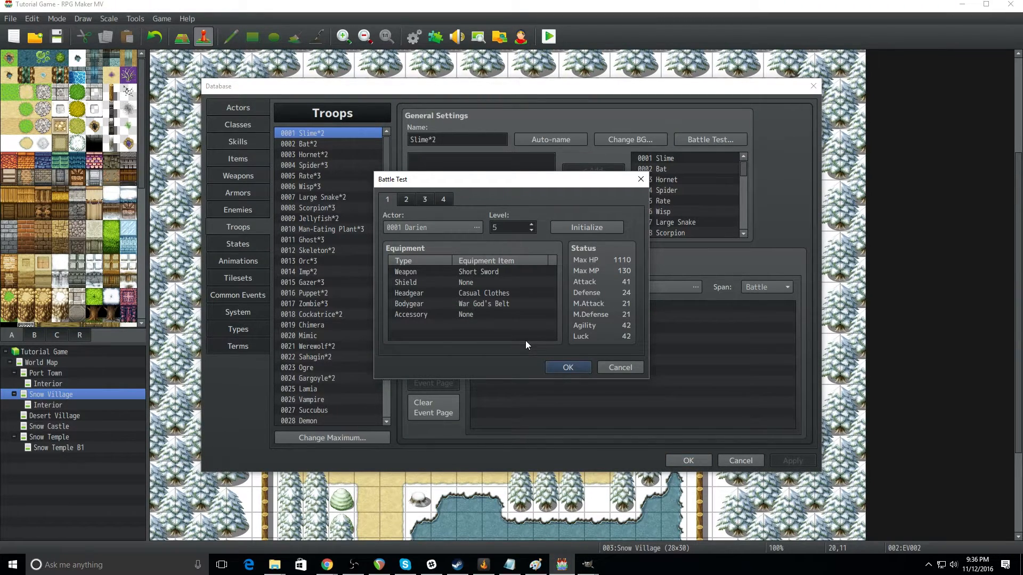
{"action": "left_click", "coordinate": [568, 367]}
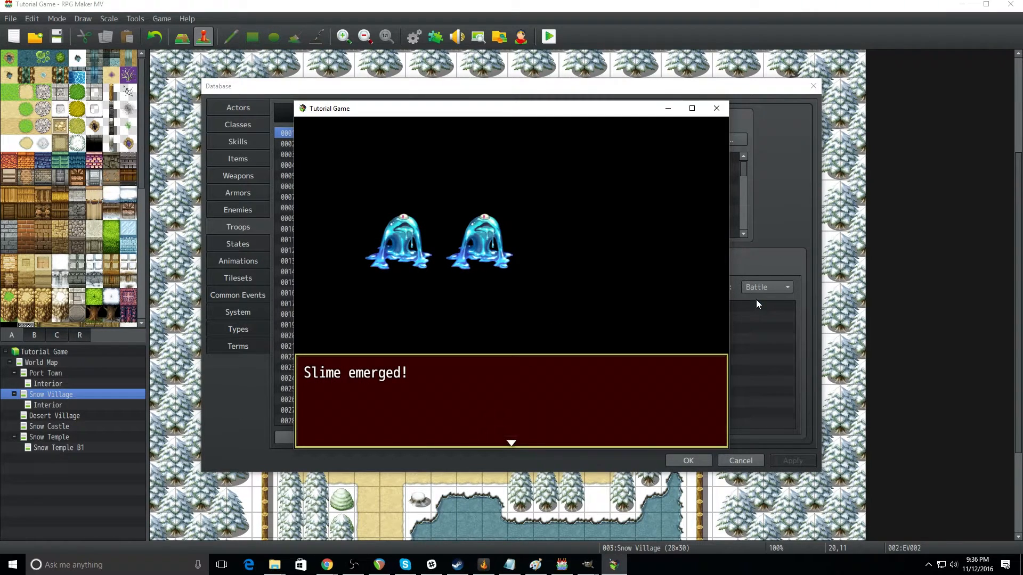
{"action": "key", "text": "Return"}
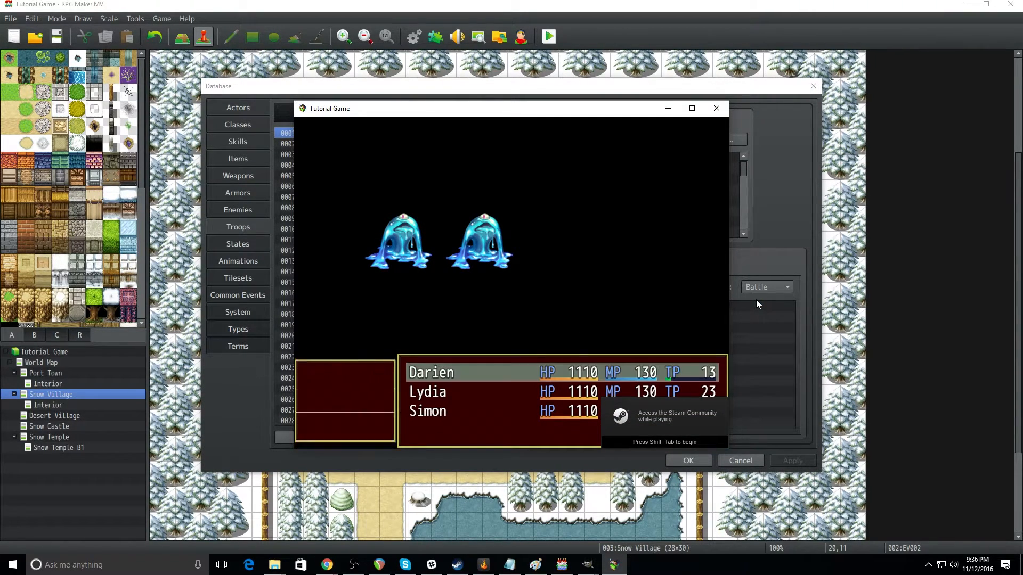
{"action": "key", "text": "Down"}
{"action": "key", "text": "Return"}
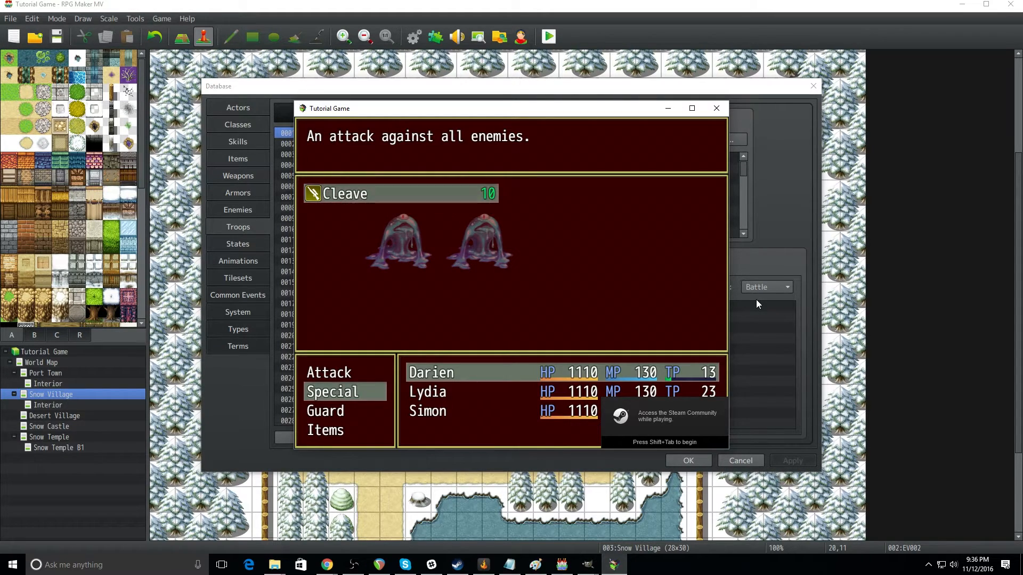
Step: Leave the Special skills, order normal attacks from the party in the Slime*2 battle test, and close the test game
{"action": "key", "text": "Escape"}
{"action": "key", "text": "Down"}
{"action": "key", "text": "Down"}
{"action": "key", "text": "Down"}
{"action": "key", "text": "Up"}
{"action": "key", "text": "Up"}
{"action": "key", "text": "Up"}
{"action": "key", "text": "Up"}
{"action": "key", "text": "Return"}
{"action": "key", "text": "Return"}
{"action": "key", "text": "Return"}
{"action": "key", "text": "Return"}
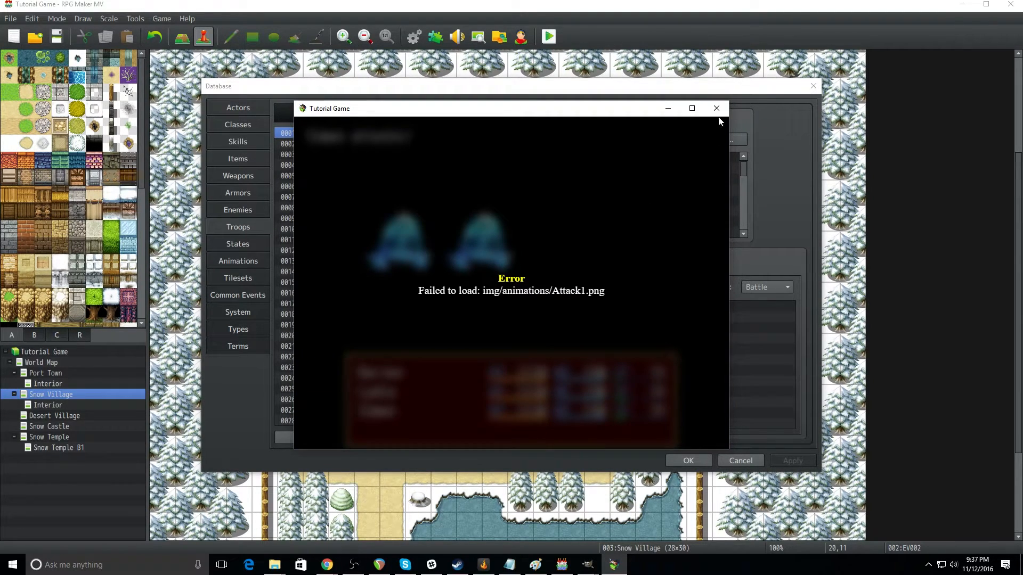
{"action": "left_click", "coordinate": [717, 110]}
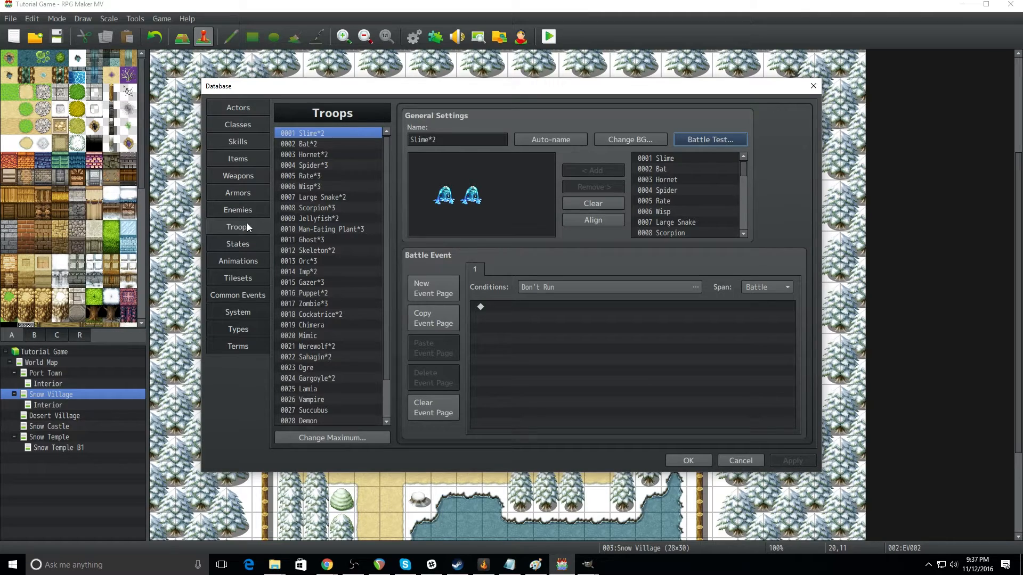
Step: Set the animation of skill 0001 Attack to Normal Attack and apply the database changes
{"action": "left_click", "coordinate": [239, 191]}
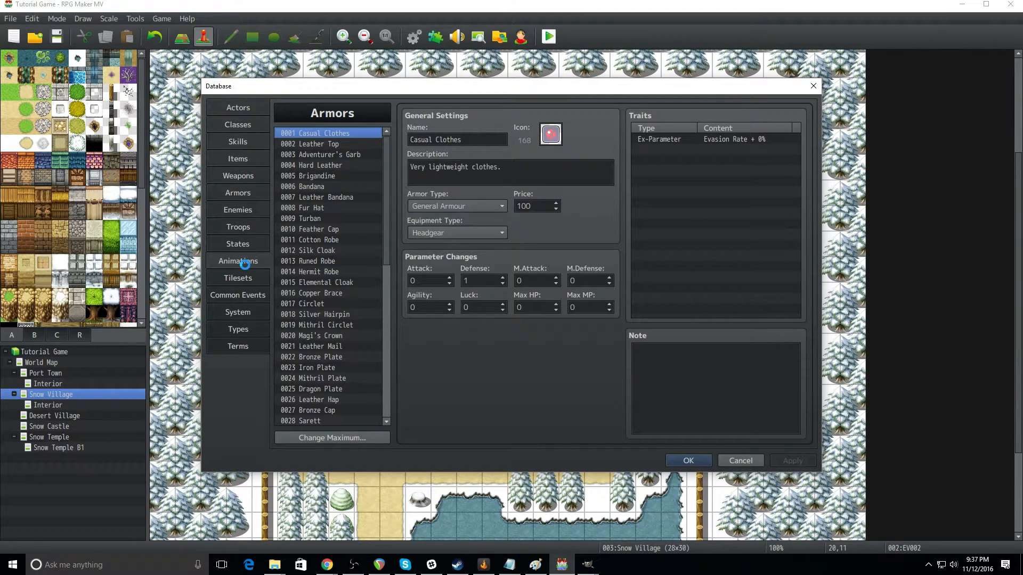
{"action": "left_click", "coordinate": [244, 261]}
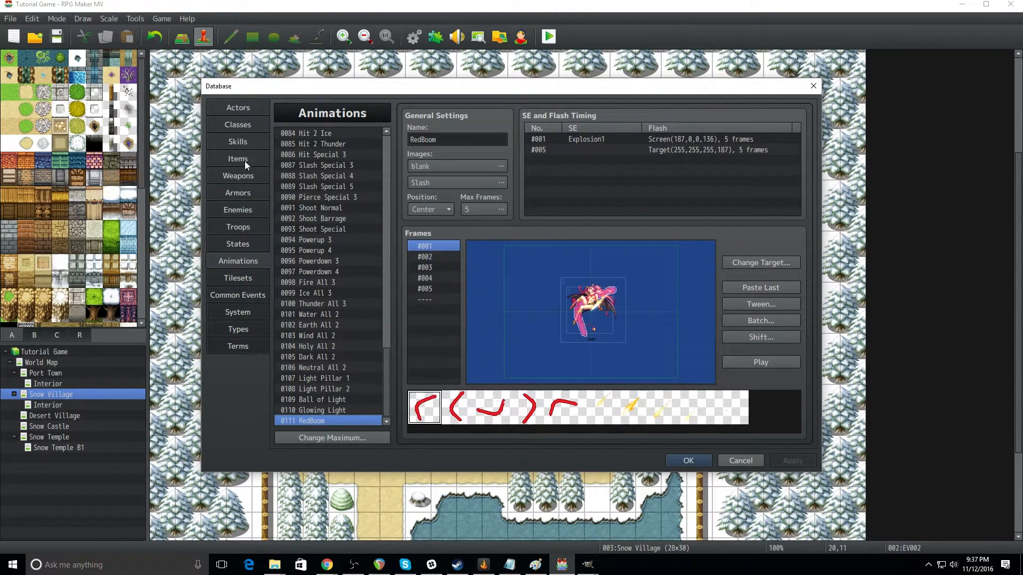
{"action": "left_click", "coordinate": [238, 141]}
{"action": "scroll", "coordinate": [313, 135], "scroll_direction": "up", "scroll_amount": 2}
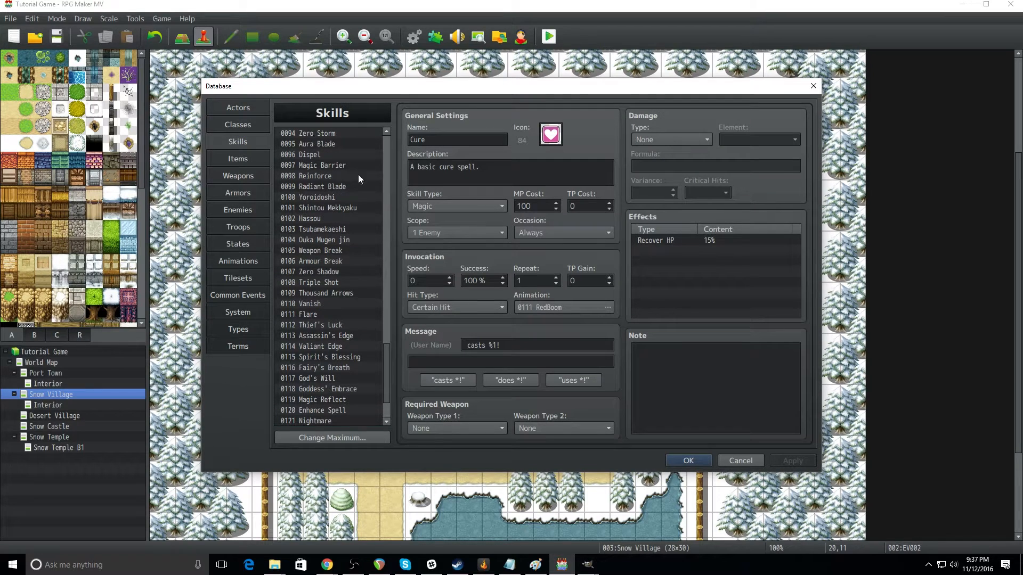
{"action": "left_click_drag", "start_coordinate": [389, 349], "coordinate": [390, 122]}
{"action": "left_click", "coordinate": [343, 133]}
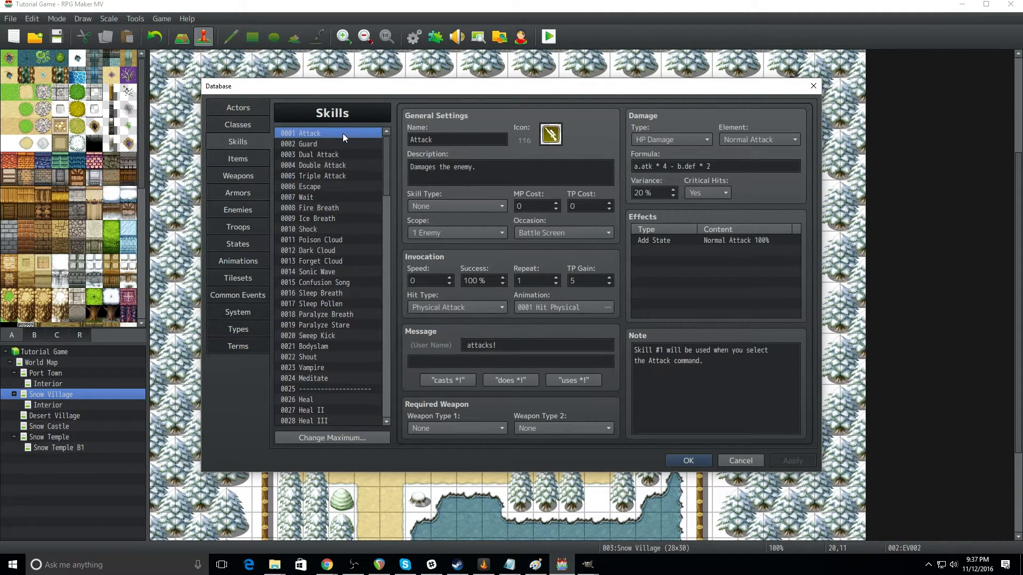
{"action": "left_click", "coordinate": [593, 305]}
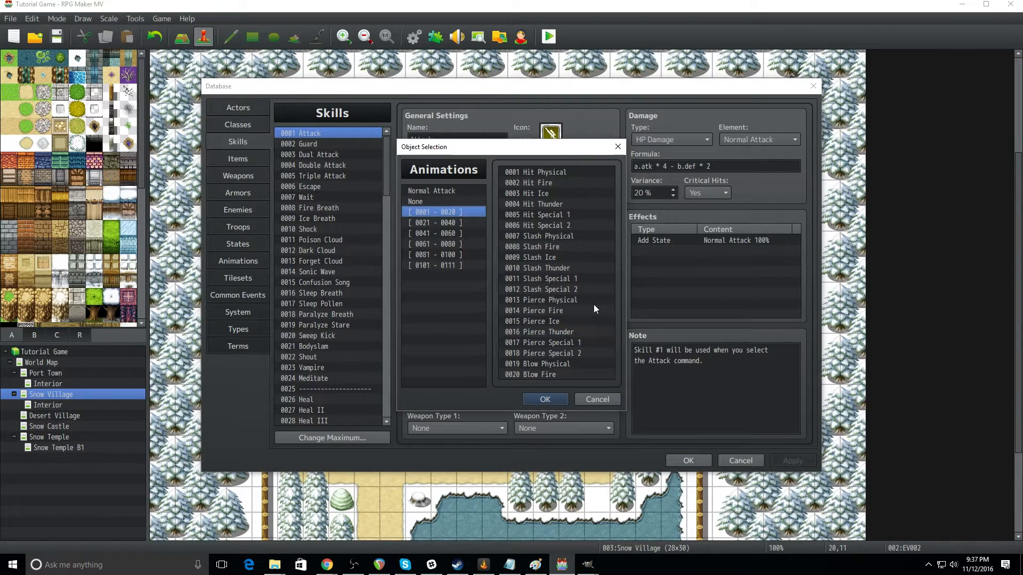
{"action": "left_click", "coordinate": [550, 177]}
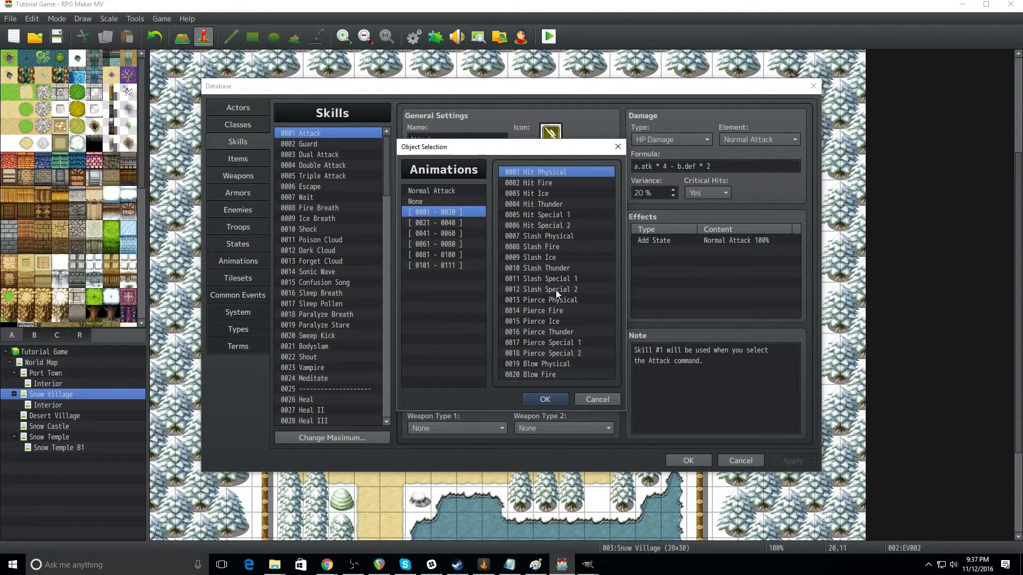
{"action": "left_click", "coordinate": [430, 192]}
{"action": "left_click", "coordinate": [554, 399]}
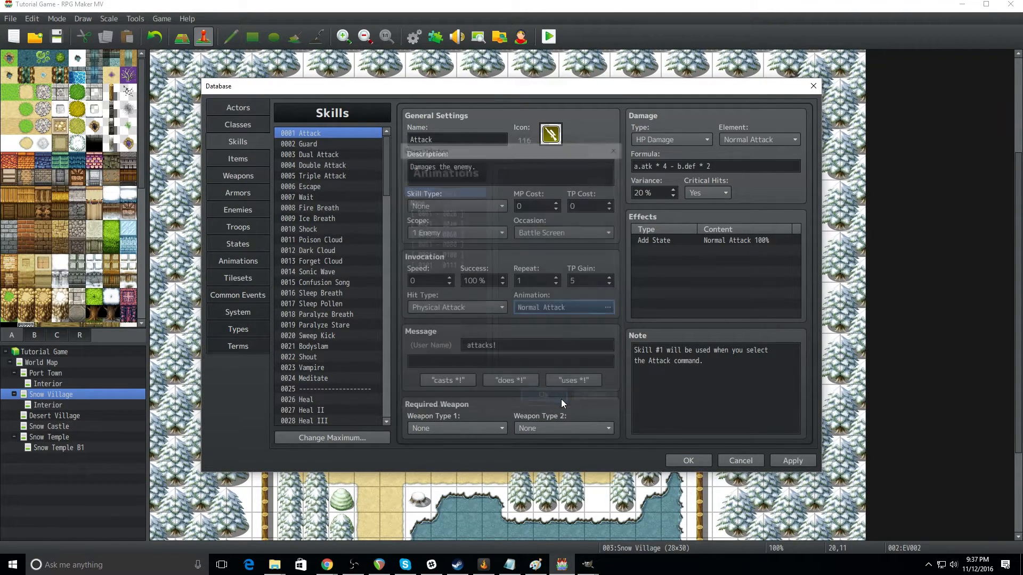
{"action": "left_click", "coordinate": [803, 463]}
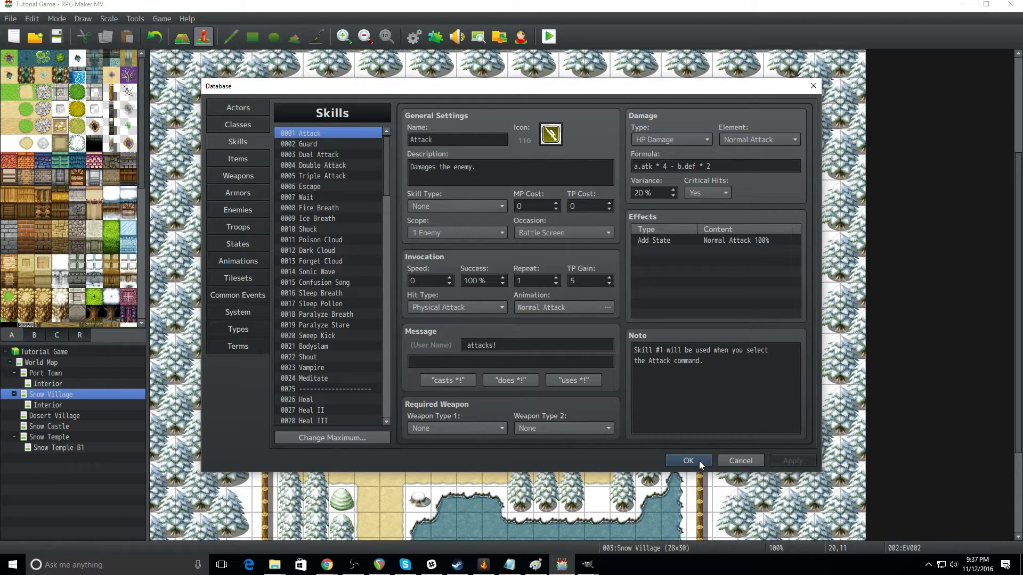
Step: Change the skill type of 0127 Cure to Special and apply the change
{"action": "left_click", "coordinate": [254, 172]}
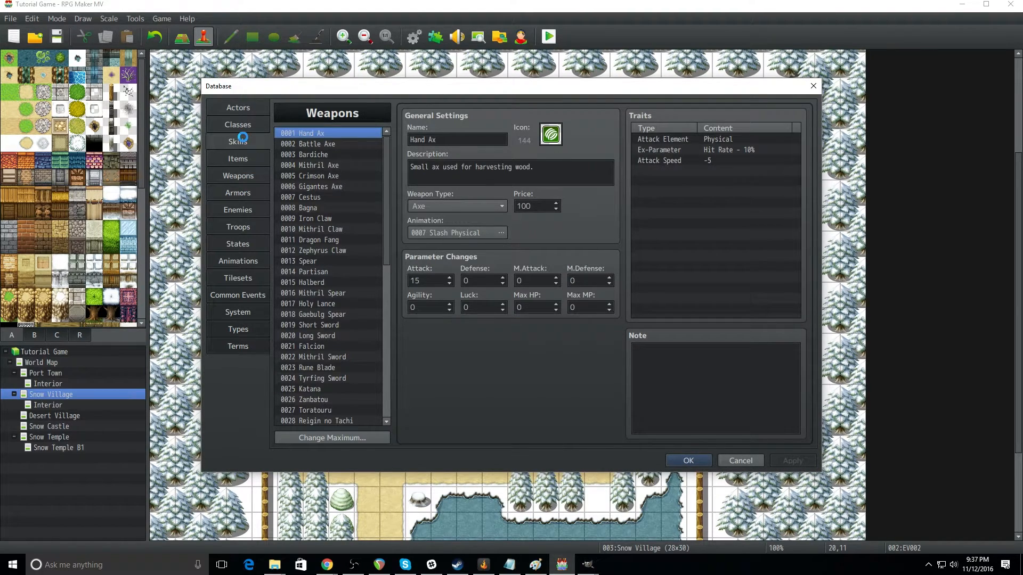
{"action": "left_click", "coordinate": [244, 140]}
{"action": "left_click_drag", "start_coordinate": [385, 184], "coordinate": [388, 430]}
{"action": "left_click", "coordinate": [314, 421]}
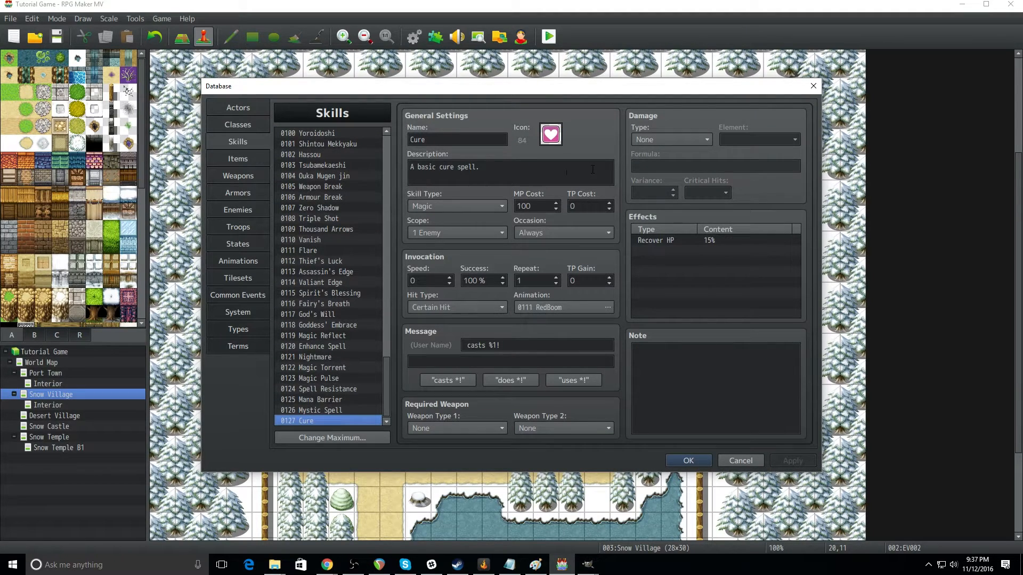
{"action": "left_click", "coordinate": [467, 206]}
{"action": "left_click", "coordinate": [452, 229]}
{"action": "left_click", "coordinate": [781, 459]}
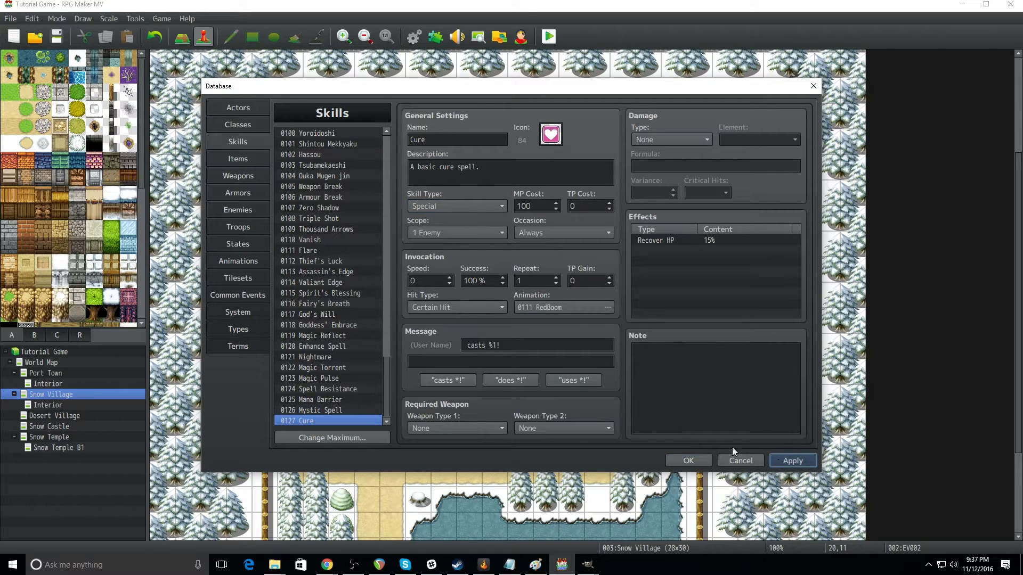
Step: Check Cure in the Warrior class's skills to learn and review the first actor's settings
{"action": "left_click", "coordinate": [238, 124]}
{"action": "left_click", "coordinate": [459, 292]}
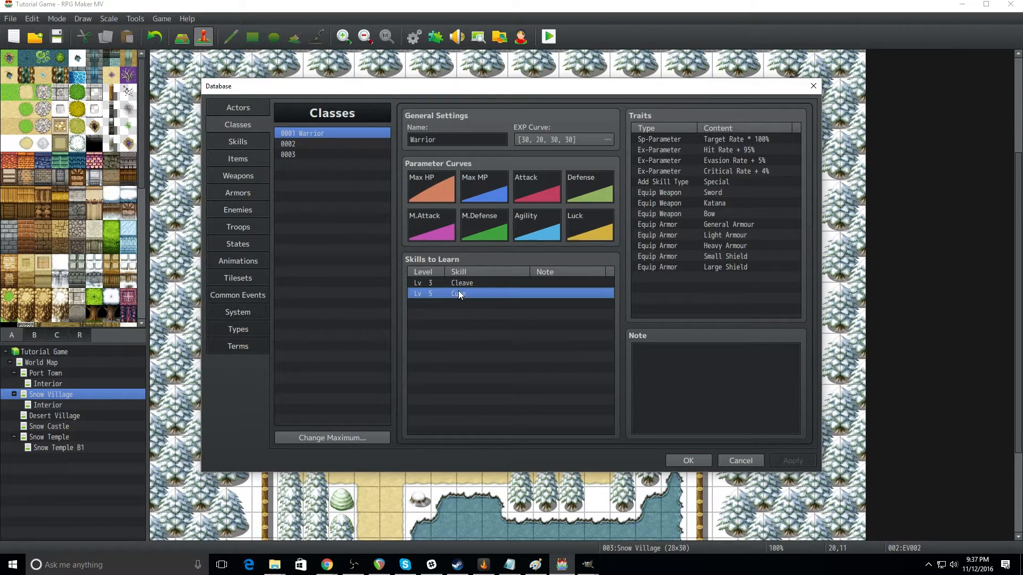
{"action": "left_click", "coordinate": [239, 108]}
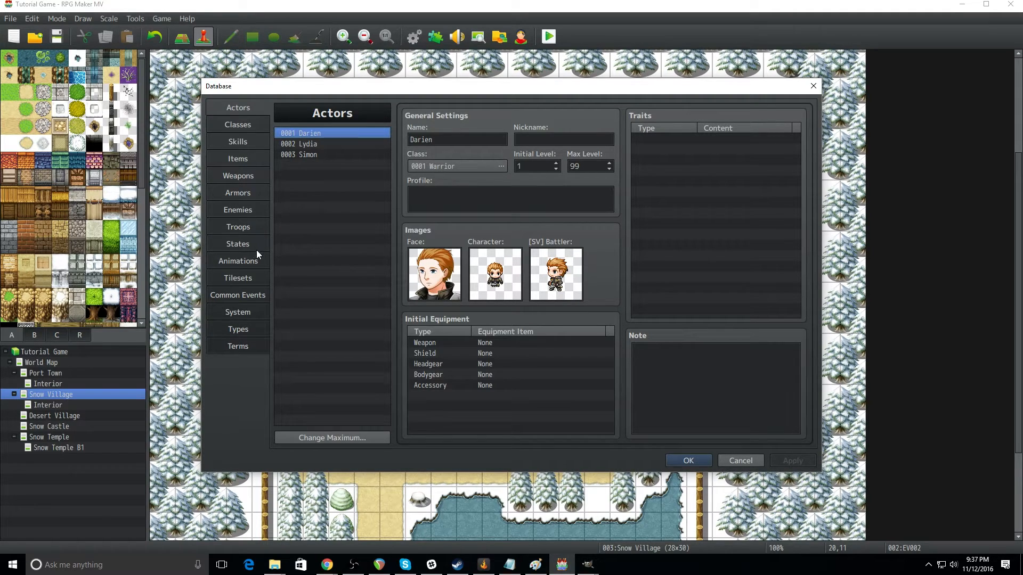
Step: Run a battle test against the Slime*2 troop and have the first party member cast Cure on Slime A
{"action": "left_click", "coordinate": [238, 227]}
{"action": "left_click", "coordinate": [733, 136]}
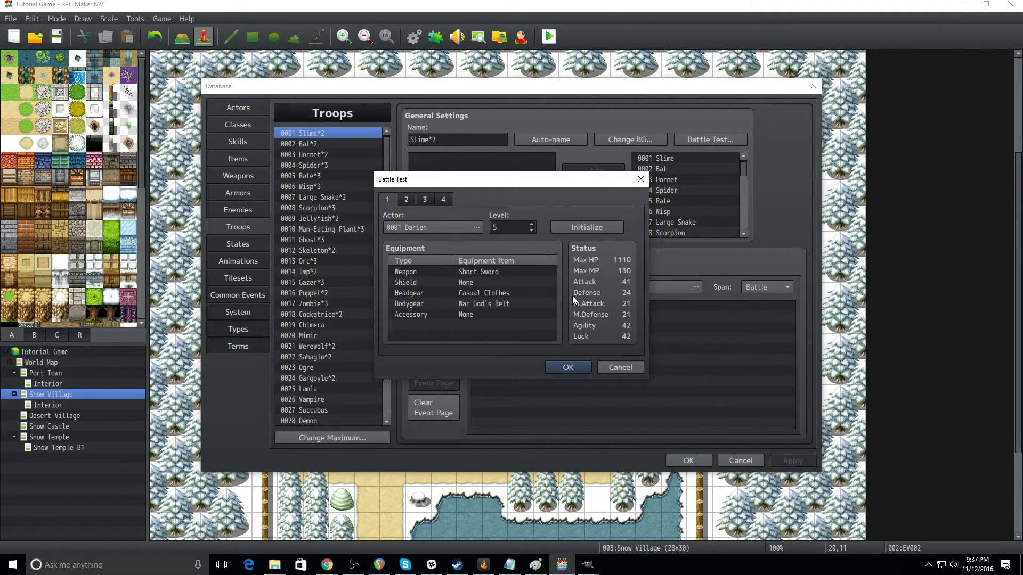
{"action": "left_click", "coordinate": [568, 367]}
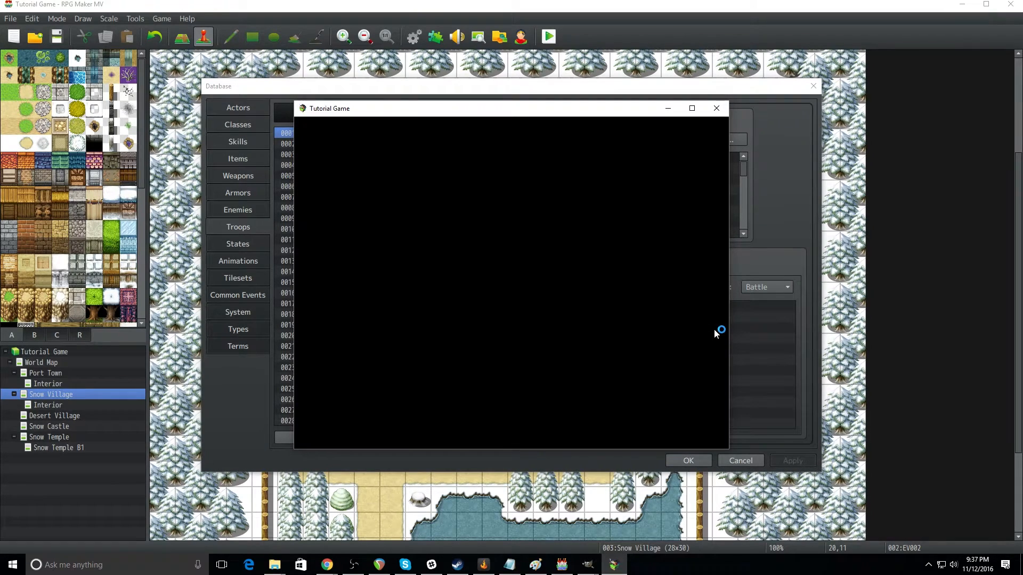
{"action": "key", "text": "Return"}
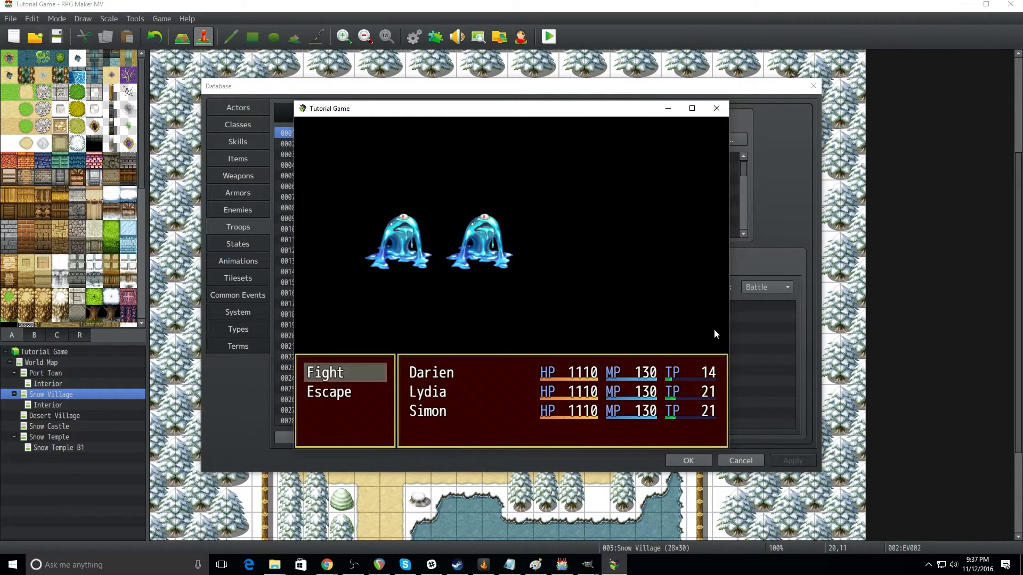
{"action": "key", "text": "Return"}
{"action": "key", "text": "Down"}
{"action": "key", "text": "Return"}
{"action": "key", "text": "Right"}
{"action": "key", "text": "Left"}
{"action": "key", "text": "Return"}
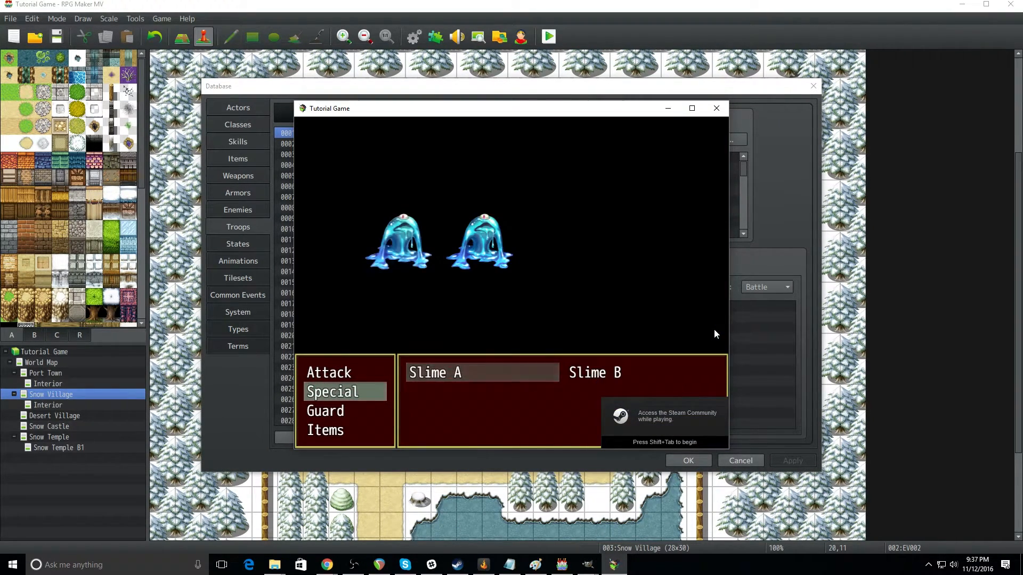
{"action": "key", "text": "Return"}
Step: Order attacks from the remaining party members to play out the round, and close the test game
{"action": "key", "text": "Down"}
{"action": "key", "text": "Up"}
{"action": "key", "text": "Return"}
{"action": "key", "text": "Return"}
{"action": "key", "text": "Return"}
{"action": "key", "text": "Return"}
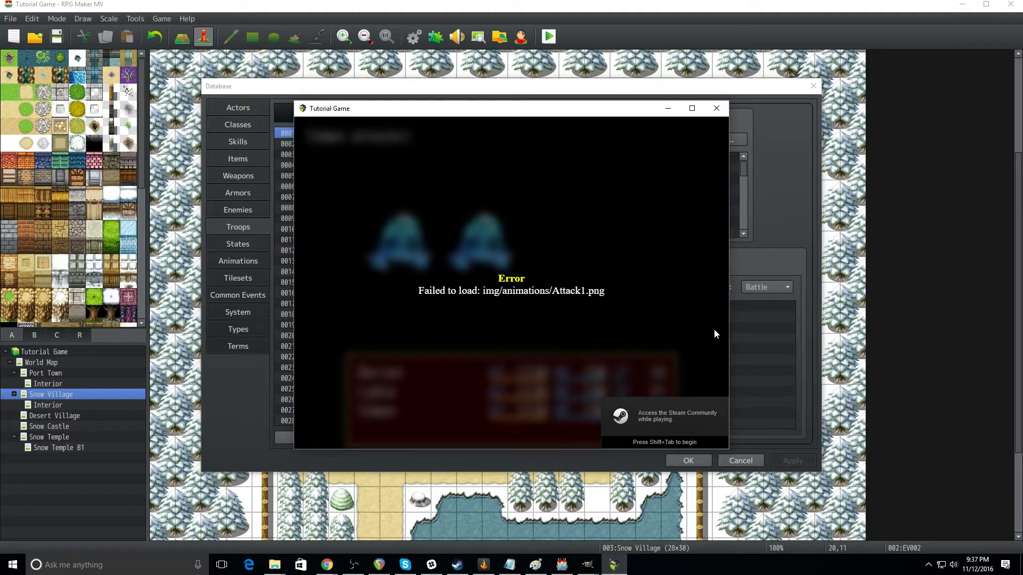
{"action": "left_click", "coordinate": [716, 108]}
Step: Remove the third and second party members from the Slime*2 battle test by setting their actors to None
{"action": "left_click", "coordinate": [704, 142]}
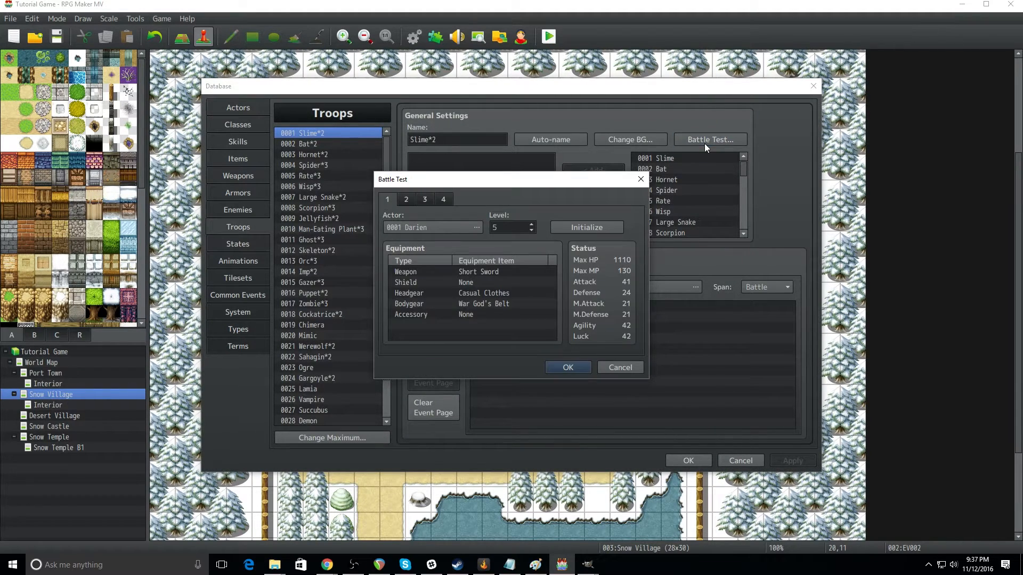
{"action": "left_click", "coordinate": [430, 200]}
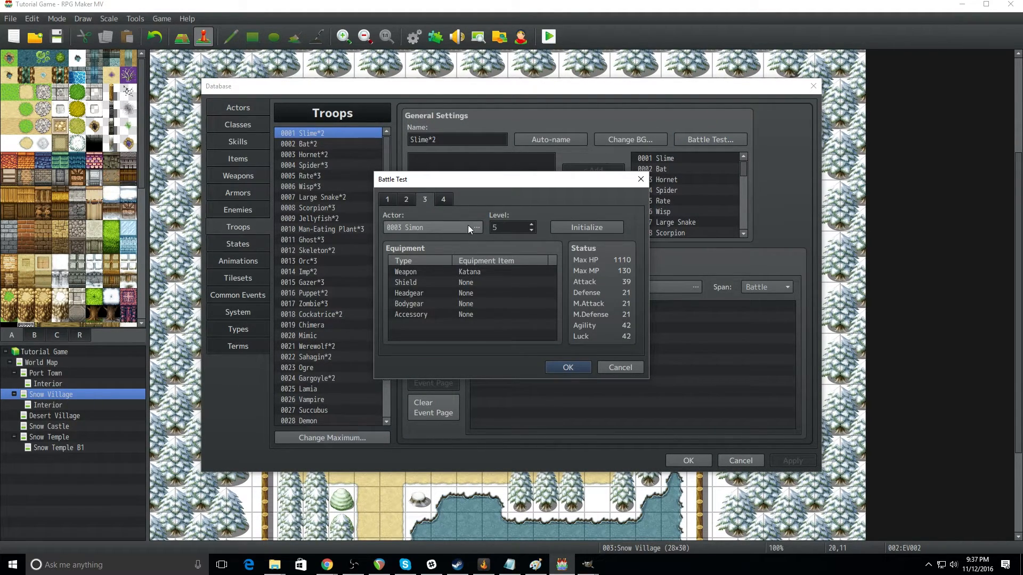
{"action": "left_click", "coordinate": [464, 228]}
{"action": "left_click", "coordinate": [441, 190]}
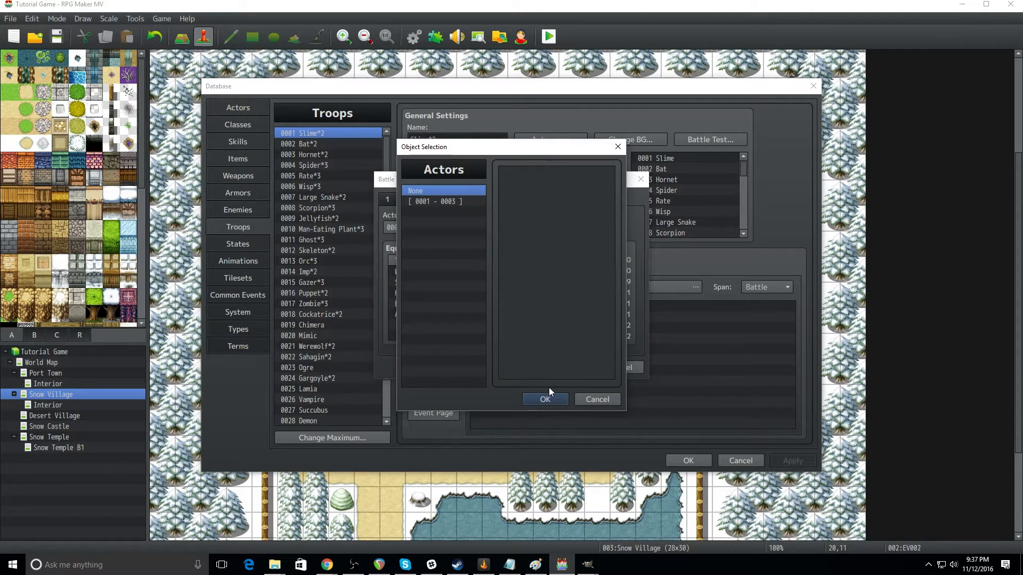
{"action": "left_click", "coordinate": [545, 399]}
{"action": "left_click", "coordinate": [407, 200]}
{"action": "left_click", "coordinate": [443, 230]}
{"action": "left_click", "coordinate": [420, 199]}
{"action": "left_click", "coordinate": [545, 400]}
{"action": "left_click", "coordinate": [605, 227]}
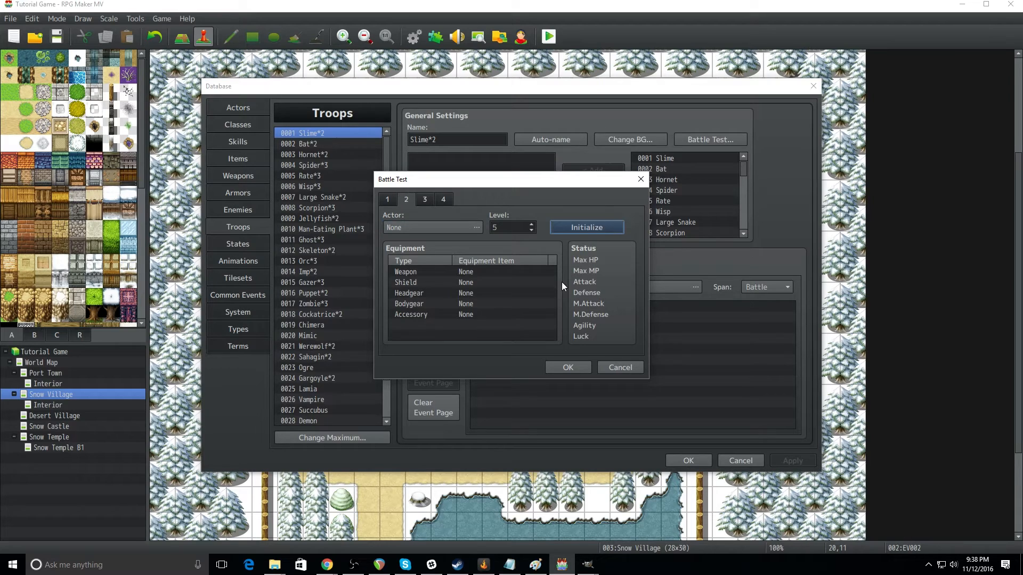
Step: Start the battle test with only the first party member and cast the Cure special on Slime A
{"action": "left_click", "coordinate": [387, 199]}
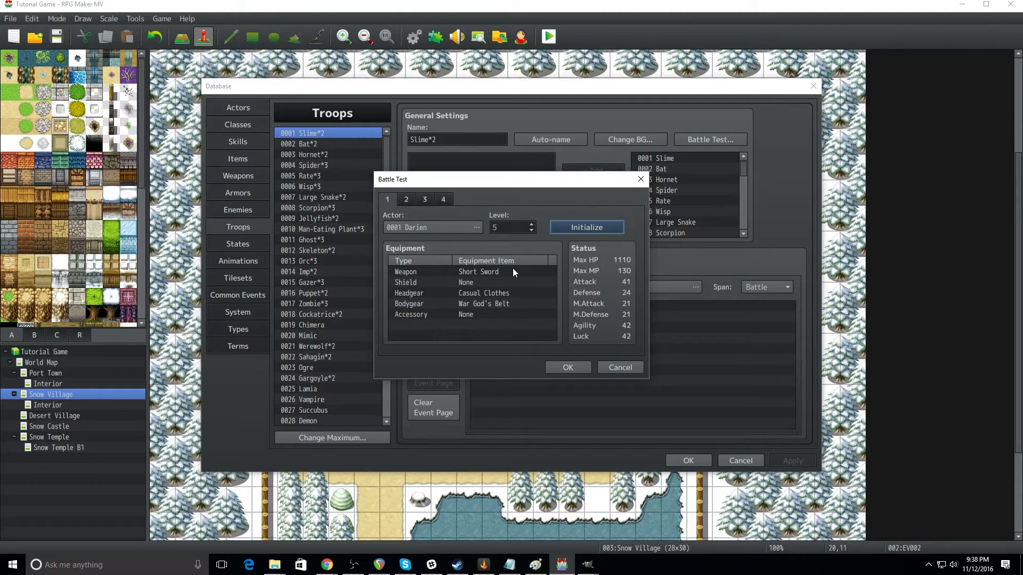
{"action": "left_click", "coordinate": [586, 367]}
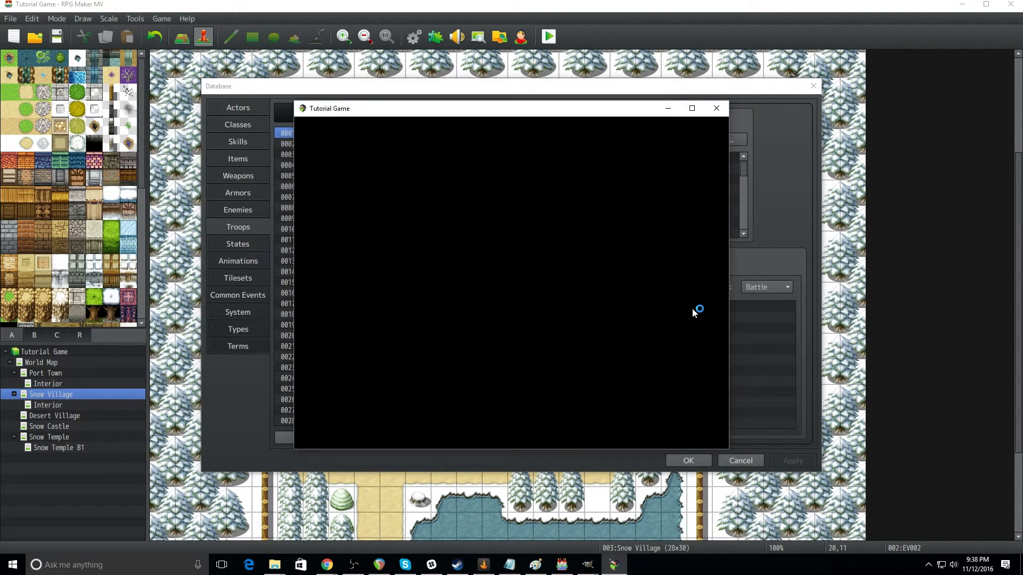
{"action": "key", "text": "Return"}
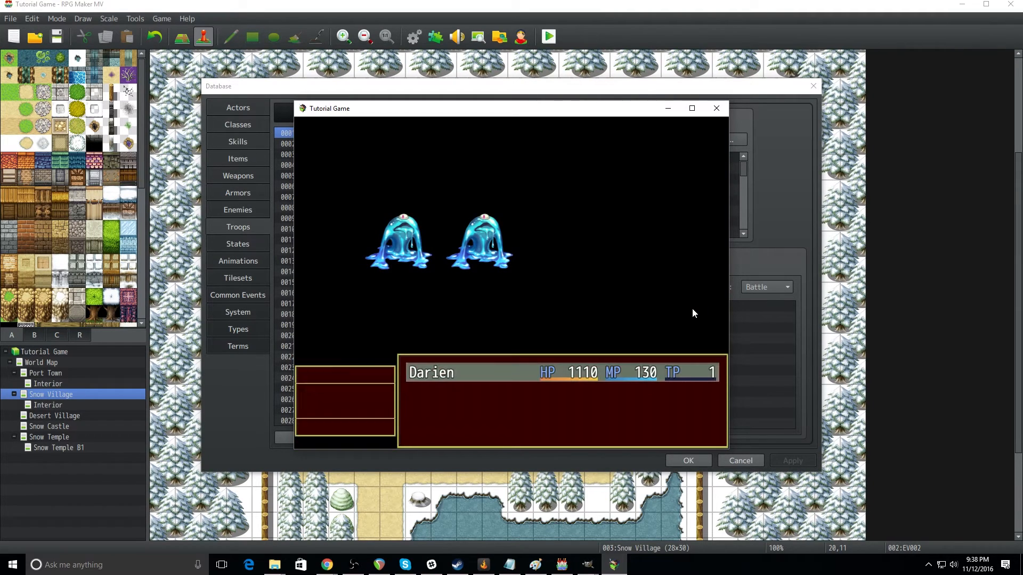
{"action": "key", "text": "Down"}
{"action": "key", "text": "Return"}
{"action": "key", "text": "Right"}
{"action": "key", "text": "Return"}
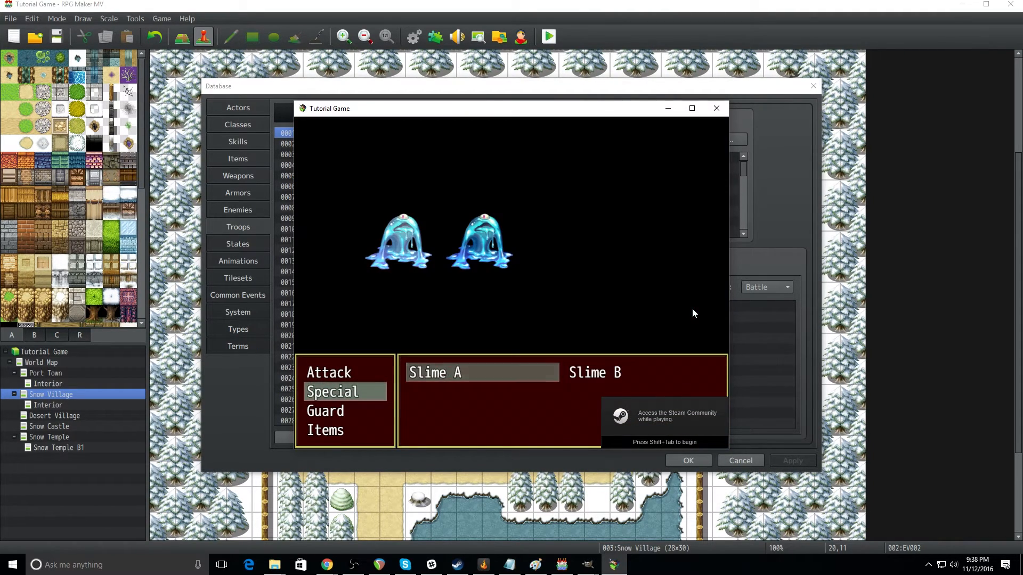
{"action": "key", "text": "Return"}
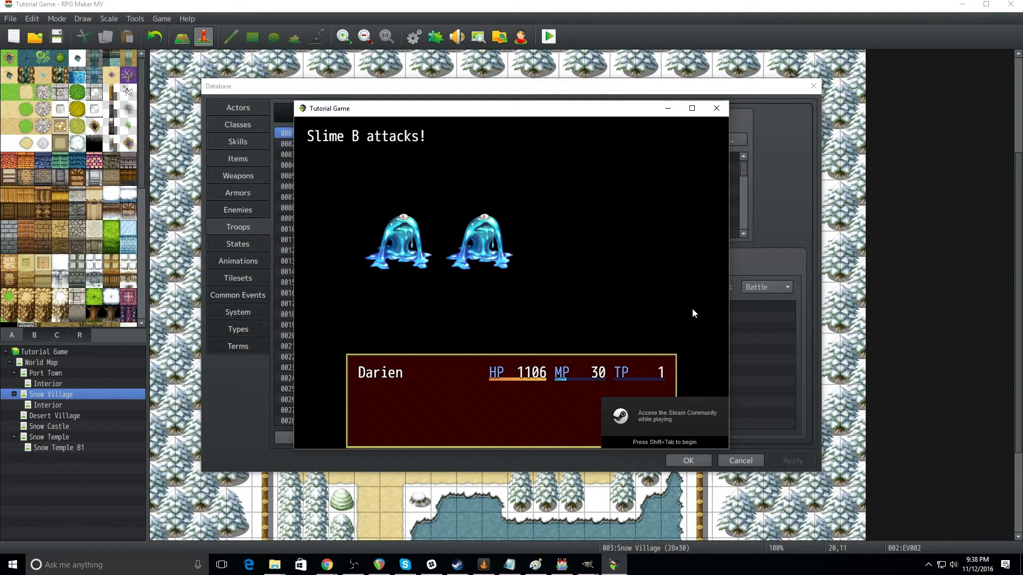
Step: Start another turn, open the party member's Special skills again, and close the battle test
{"action": "key", "text": "Return"}
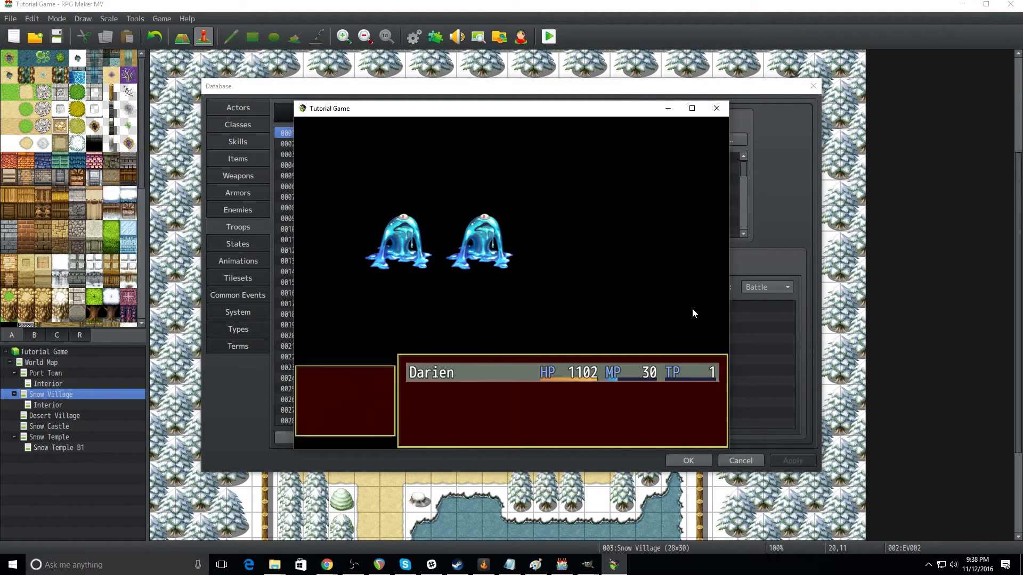
{"action": "key", "text": "Down"}
{"action": "key", "text": "Return"}
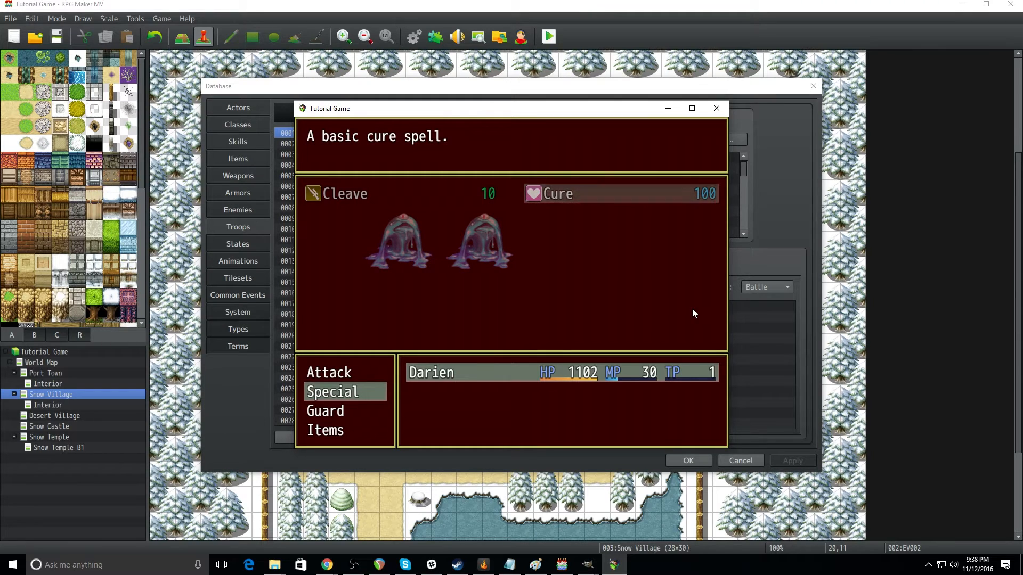
{"action": "left_click", "coordinate": [717, 109]}
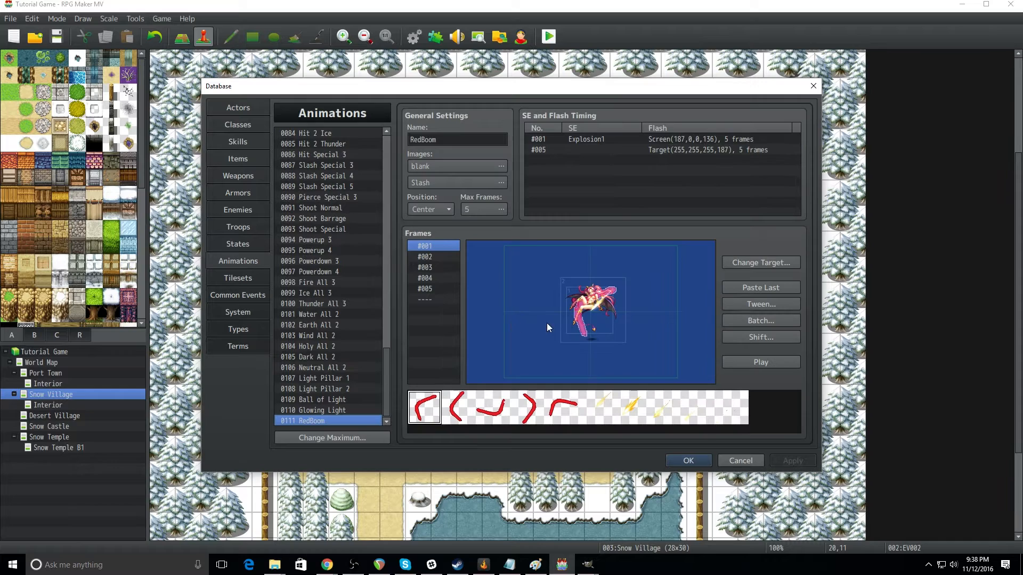
Step: Play a preview of the 0111 RedBoom animation in the database
{"action": "left_click", "coordinate": [767, 365]}
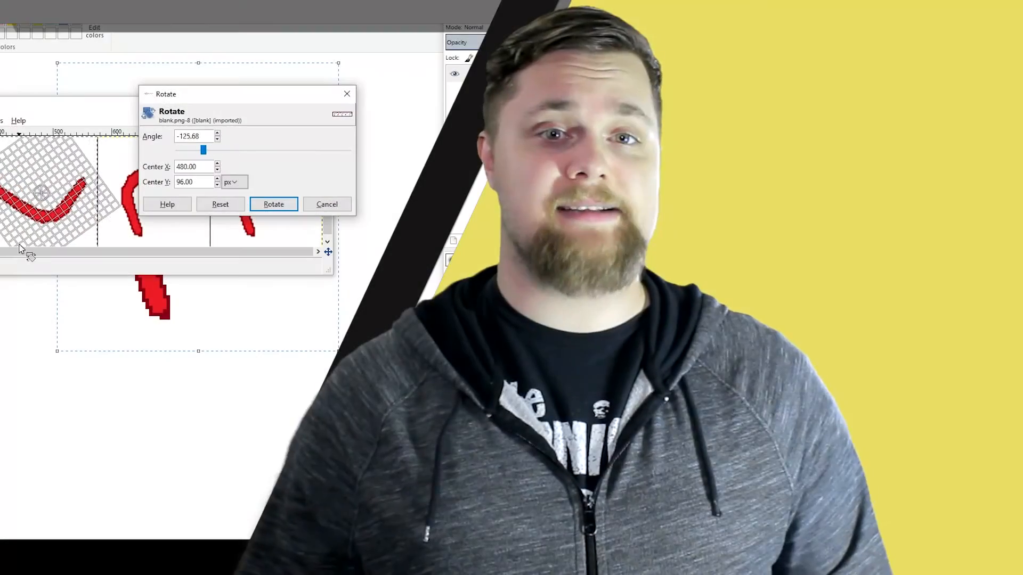
{"action": "key", "text": "Return"}
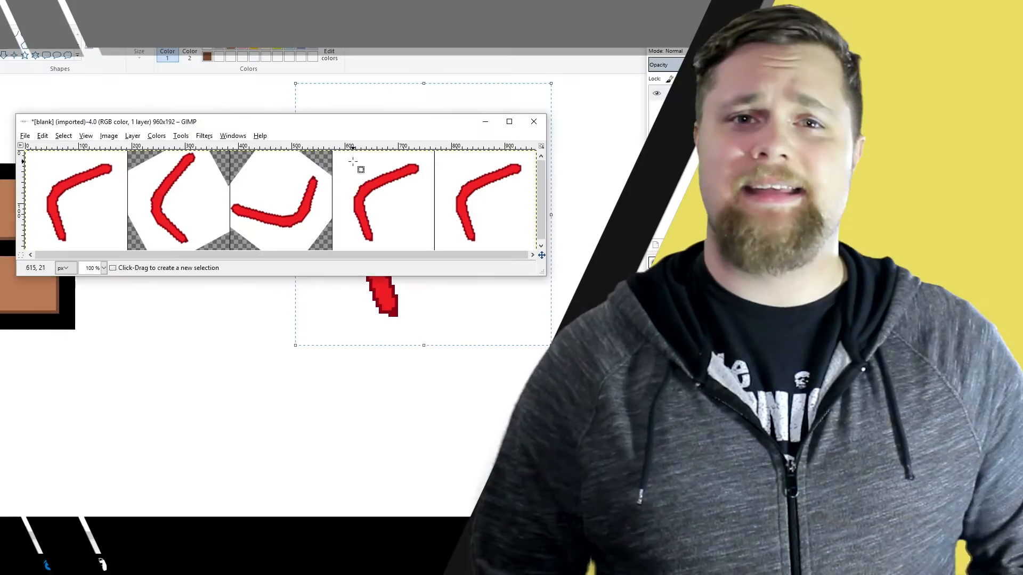
{"action": "left_click_drag", "start_coordinate": [333, 151], "coordinate": [434, 250]}
{"action": "right_click", "coordinate": [386, 210]}
{"action": "left_click", "coordinate": [411, 293]}
{"action": "left_click_drag", "start_coordinate": [366, 162], "coordinate": [470, 244]}
{"action": "left_click", "coordinate": [493, 212]}
{"action": "left_click", "coordinate": [435, 152]}
{"action": "left_click_drag", "start_coordinate": [435, 151], "coordinate": [536, 250]}
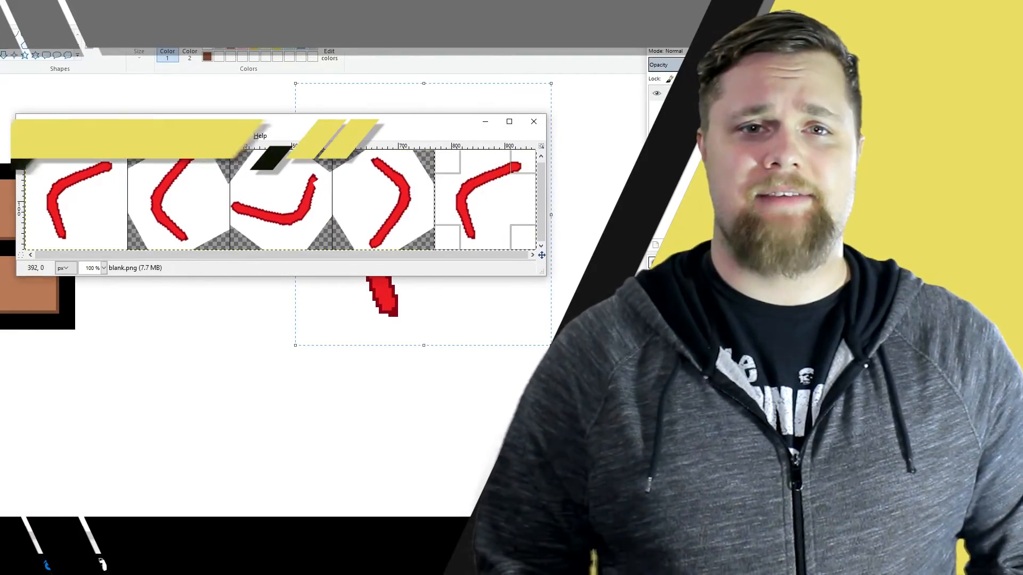
Step: Rotate the red boomerang stroke in the last visible tile of blank.png and save the image
{"action": "right_click", "coordinate": [487, 211]}
{"action": "left_click", "coordinate": [513, 293]}
{"action": "left_click_drag", "start_coordinate": [468, 178], "coordinate": [584, 135]}
{"action": "left_click", "coordinate": [492, 212]}
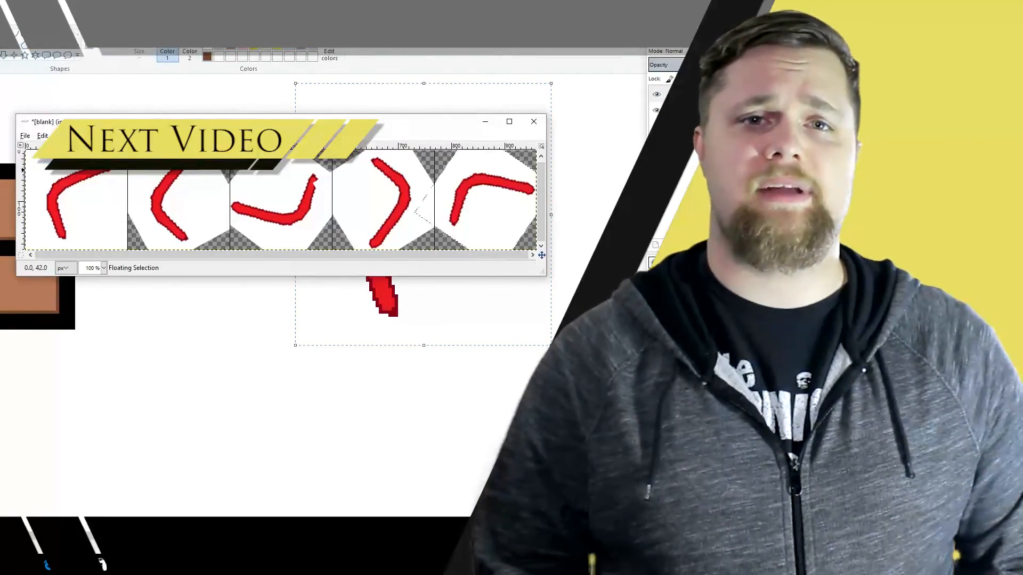
{"action": "left_click", "coordinate": [25, 136]}
{"action": "left_click", "coordinate": [80, 260]}
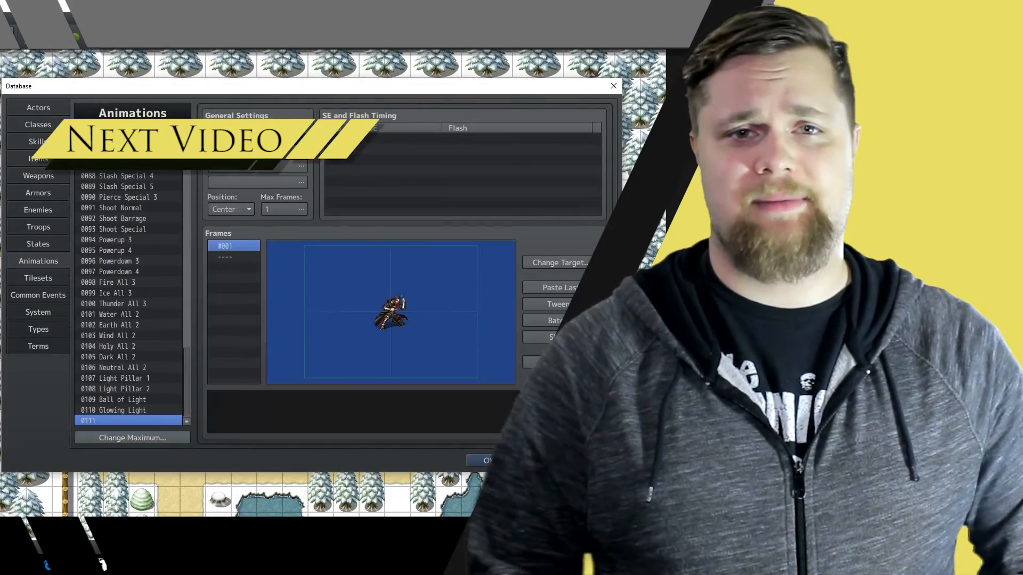
Step: Name animation 0111 RedBoom and assign blank and Slash as its images
{"action": "type", "text": "Beam"}
{"action": "left_click", "coordinate": [236, 167]}
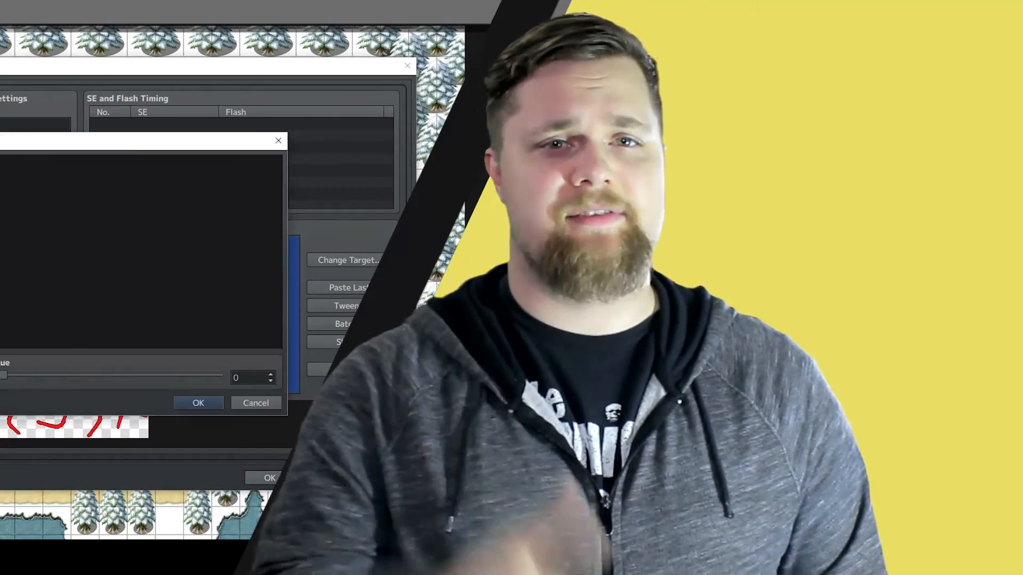
{"action": "left_click", "coordinate": [199, 402]}
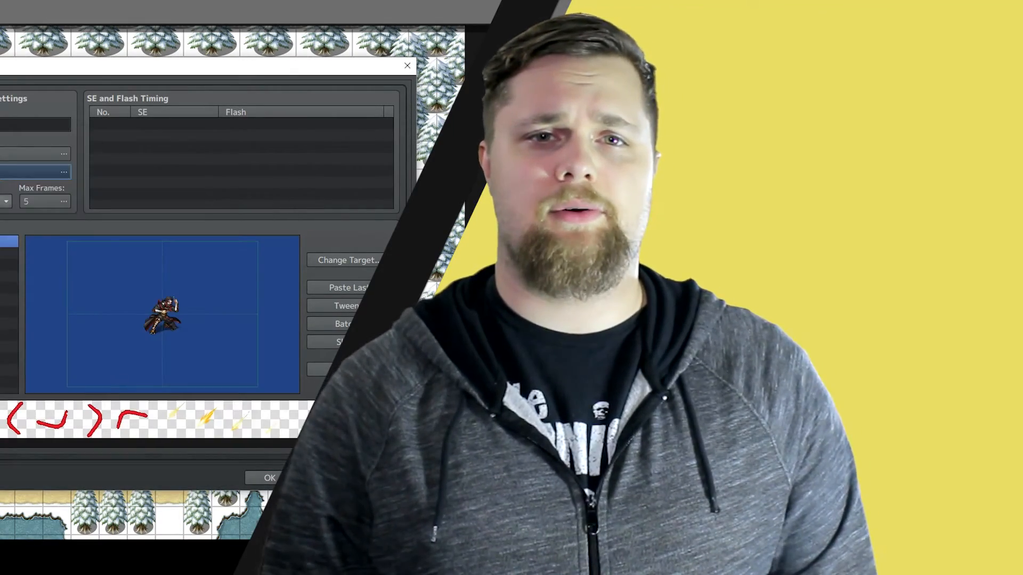
Step: Place Slash pattern 101 at about X -4, Y -4 in frame #001 and set its scale to 115%
{"action": "left_click", "coordinate": [176, 418]}
{"action": "left_click", "coordinate": [161, 313]}
{"action": "double_click", "coordinate": [161, 313]}
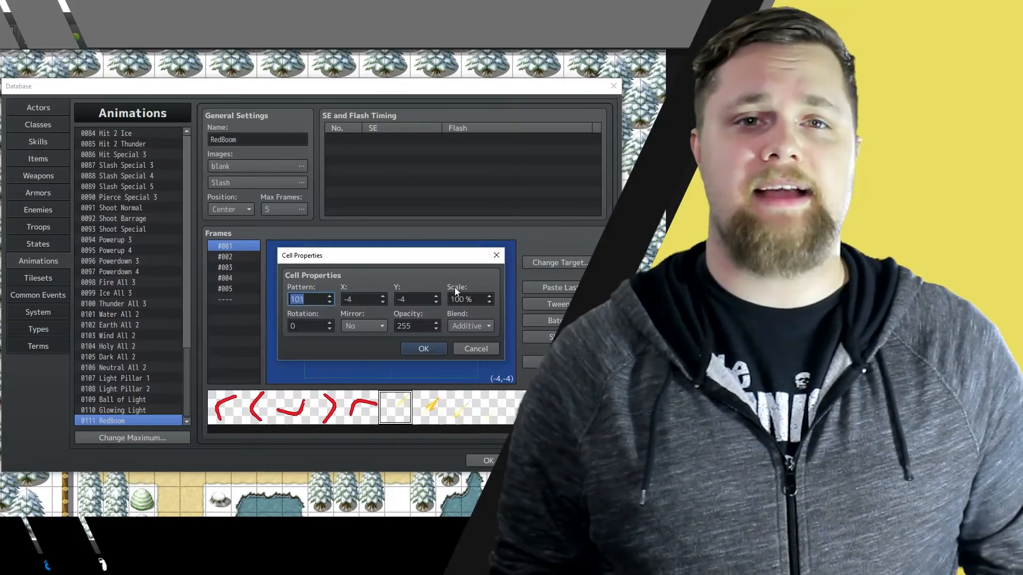
{"action": "left_click_drag", "start_coordinate": [447, 256], "coordinate": [433, 157]}
{"action": "double_click", "coordinate": [444, 200]}
{"action": "type", "text": "115"}
{"action": "key", "text": "Return"}
Step: Add the first red boomerang pattern to frame #001 at about X 11, Y -6 and set its opacity to 0
{"action": "left_click", "coordinate": [224, 407]}
{"action": "left_click", "coordinate": [321, 279]}
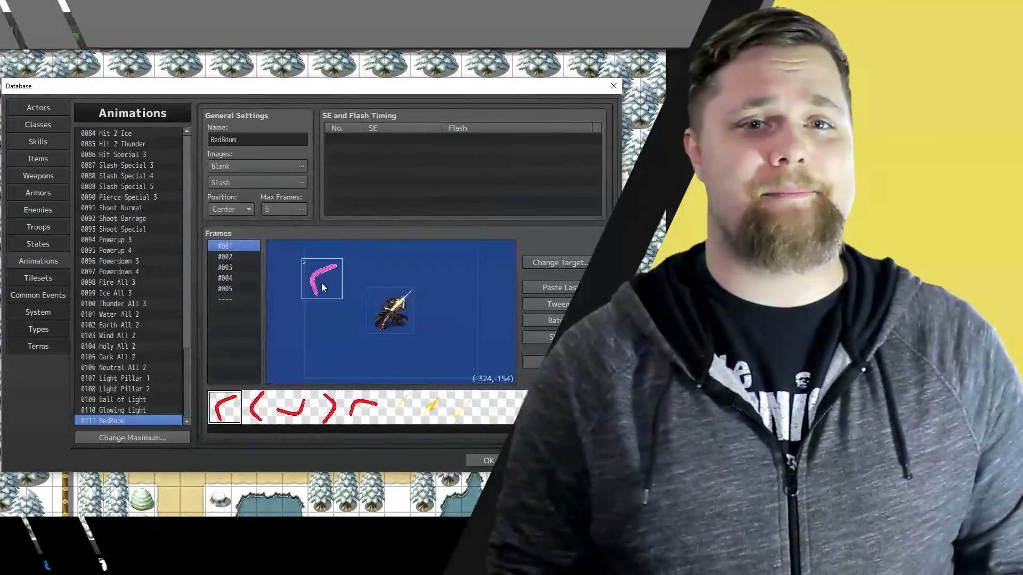
{"action": "left_click_drag", "start_coordinate": [321, 284], "coordinate": [392, 314]}
{"action": "double_click", "coordinate": [393, 314]}
{"action": "double_click", "coordinate": [411, 326]}
{"action": "left_click_drag", "start_coordinate": [420, 256], "coordinate": [436, 229]}
{"action": "type", "text": "0"}
{"action": "key", "text": "Return"}
Step: Set the red boomerang cell in frame #001 to opacity 200 and scale 160%
{"action": "right_click", "coordinate": [387, 303]}
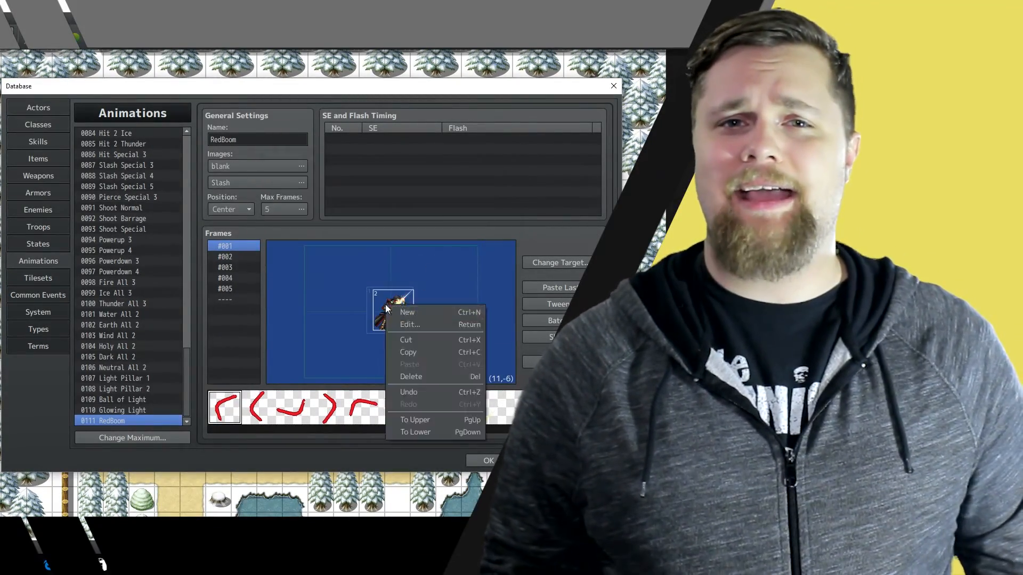
{"action": "left_click", "coordinate": [410, 324]}
{"action": "type", "text": "200"}
{"action": "double_click", "coordinate": [462, 300]}
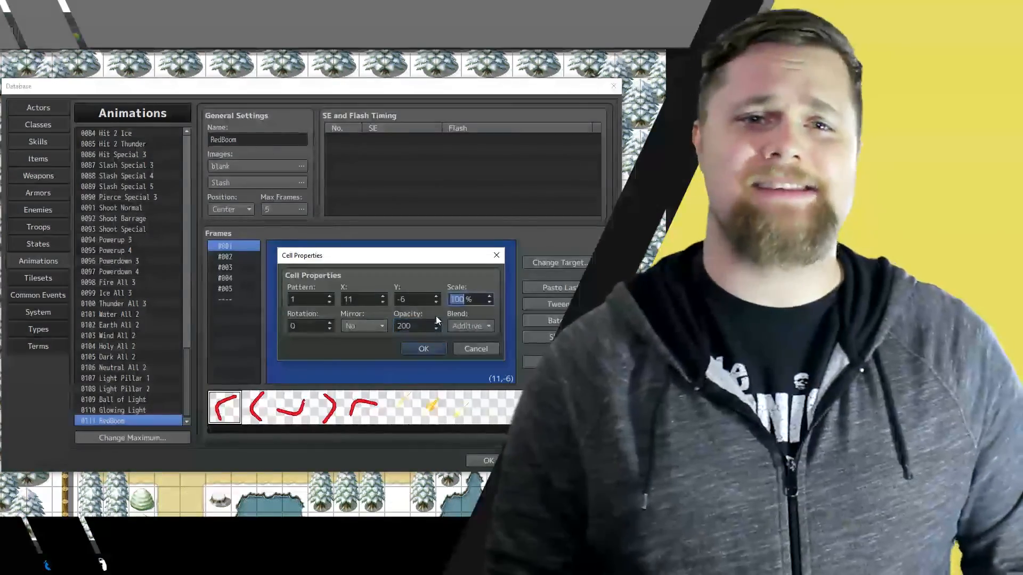
{"action": "type", "text": "160"}
{"action": "left_click", "coordinate": [427, 348]}
Step: Set the scale of the cell in frame #002 to 115% and open a cell's properties again
{"action": "left_click", "coordinate": [235, 257]}
{"action": "double_click", "coordinate": [372, 318]}
{"action": "double_click", "coordinate": [461, 299]}
{"action": "type", "text": "115"}
{"action": "left_click", "coordinate": [440, 347]}
{"action": "right_click", "coordinate": [401, 317]}
{"action": "left_click", "coordinate": [425, 339]}
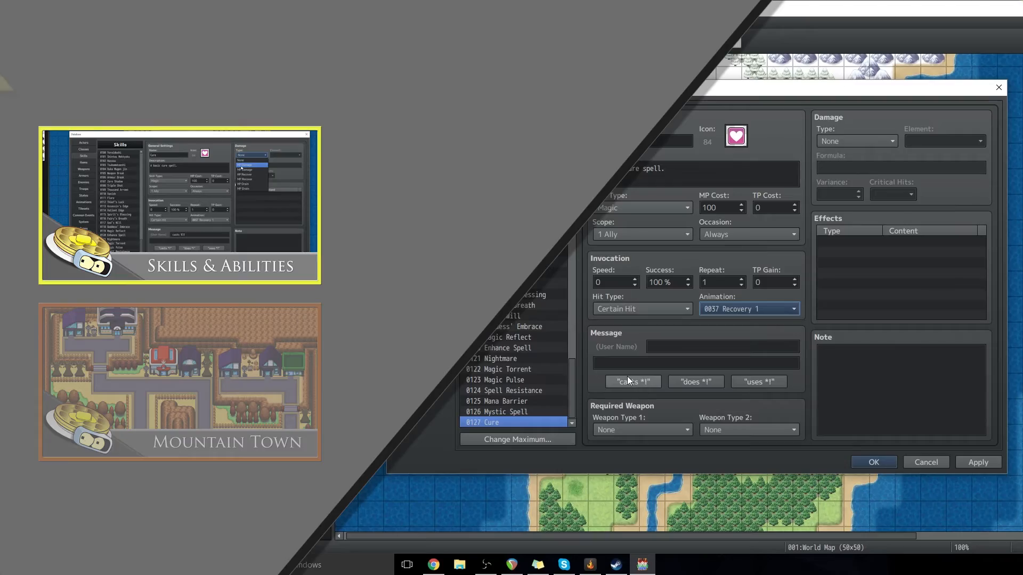